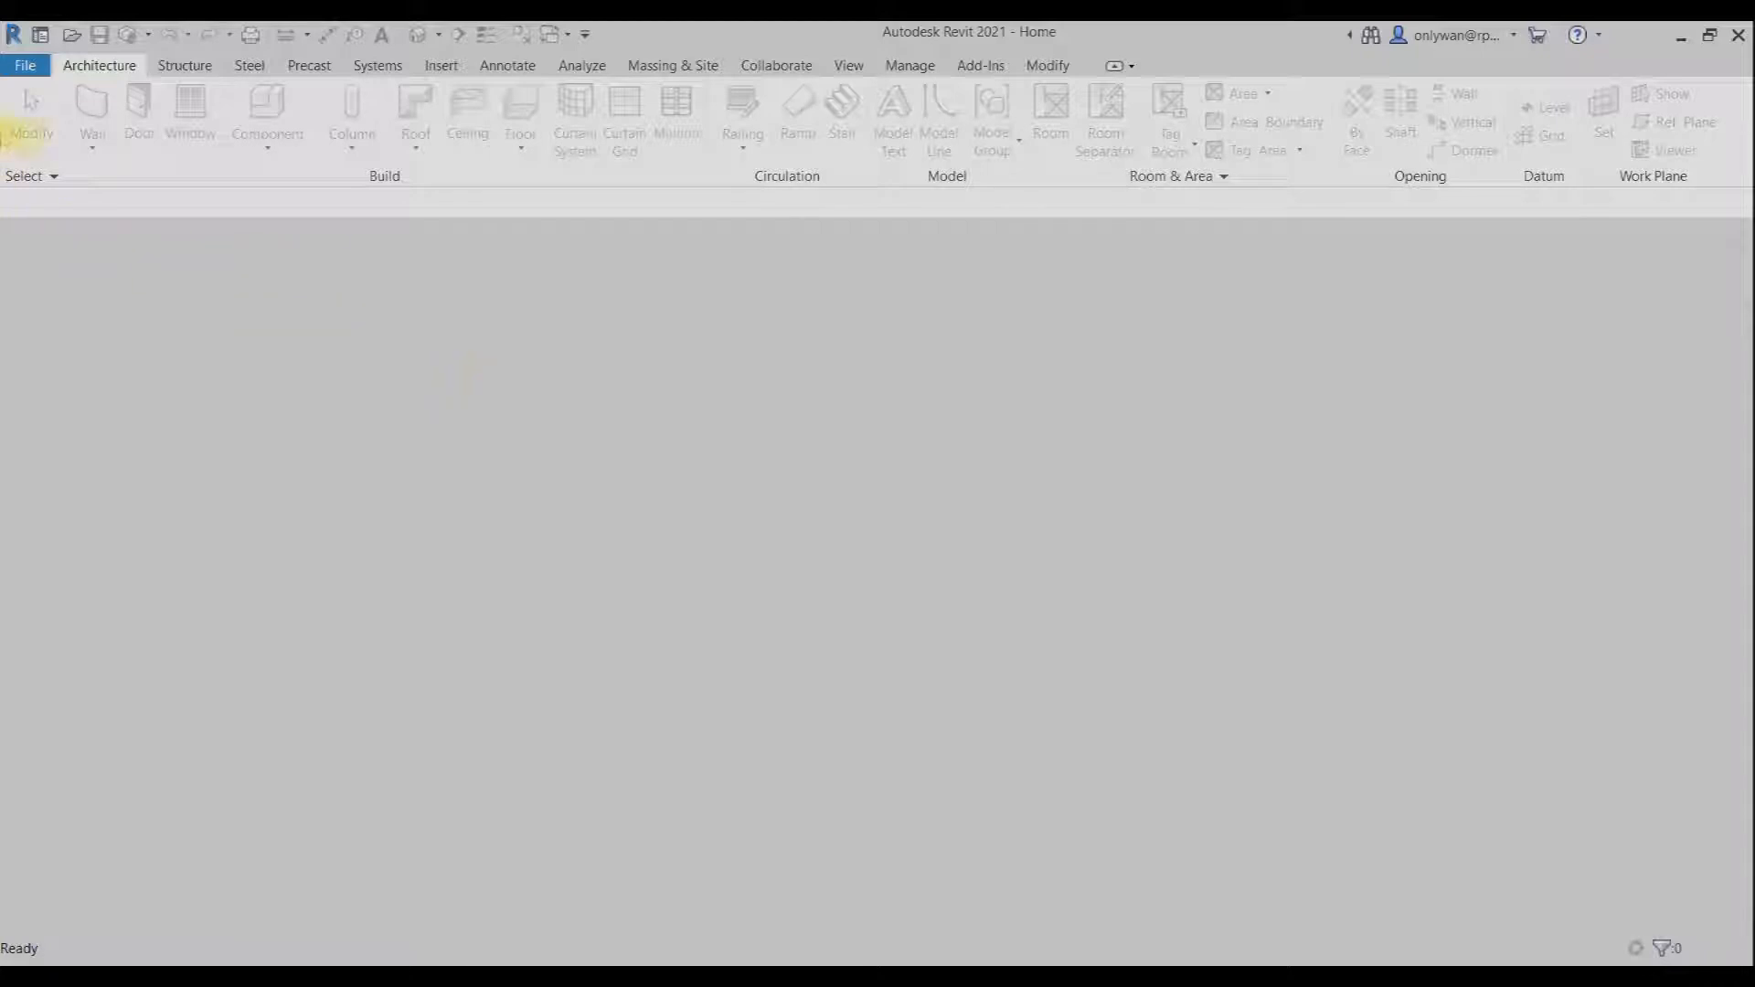
Step: Create a new project from the Metric-Construction Template
{"action": "left_click", "coordinate": [26, 66]}
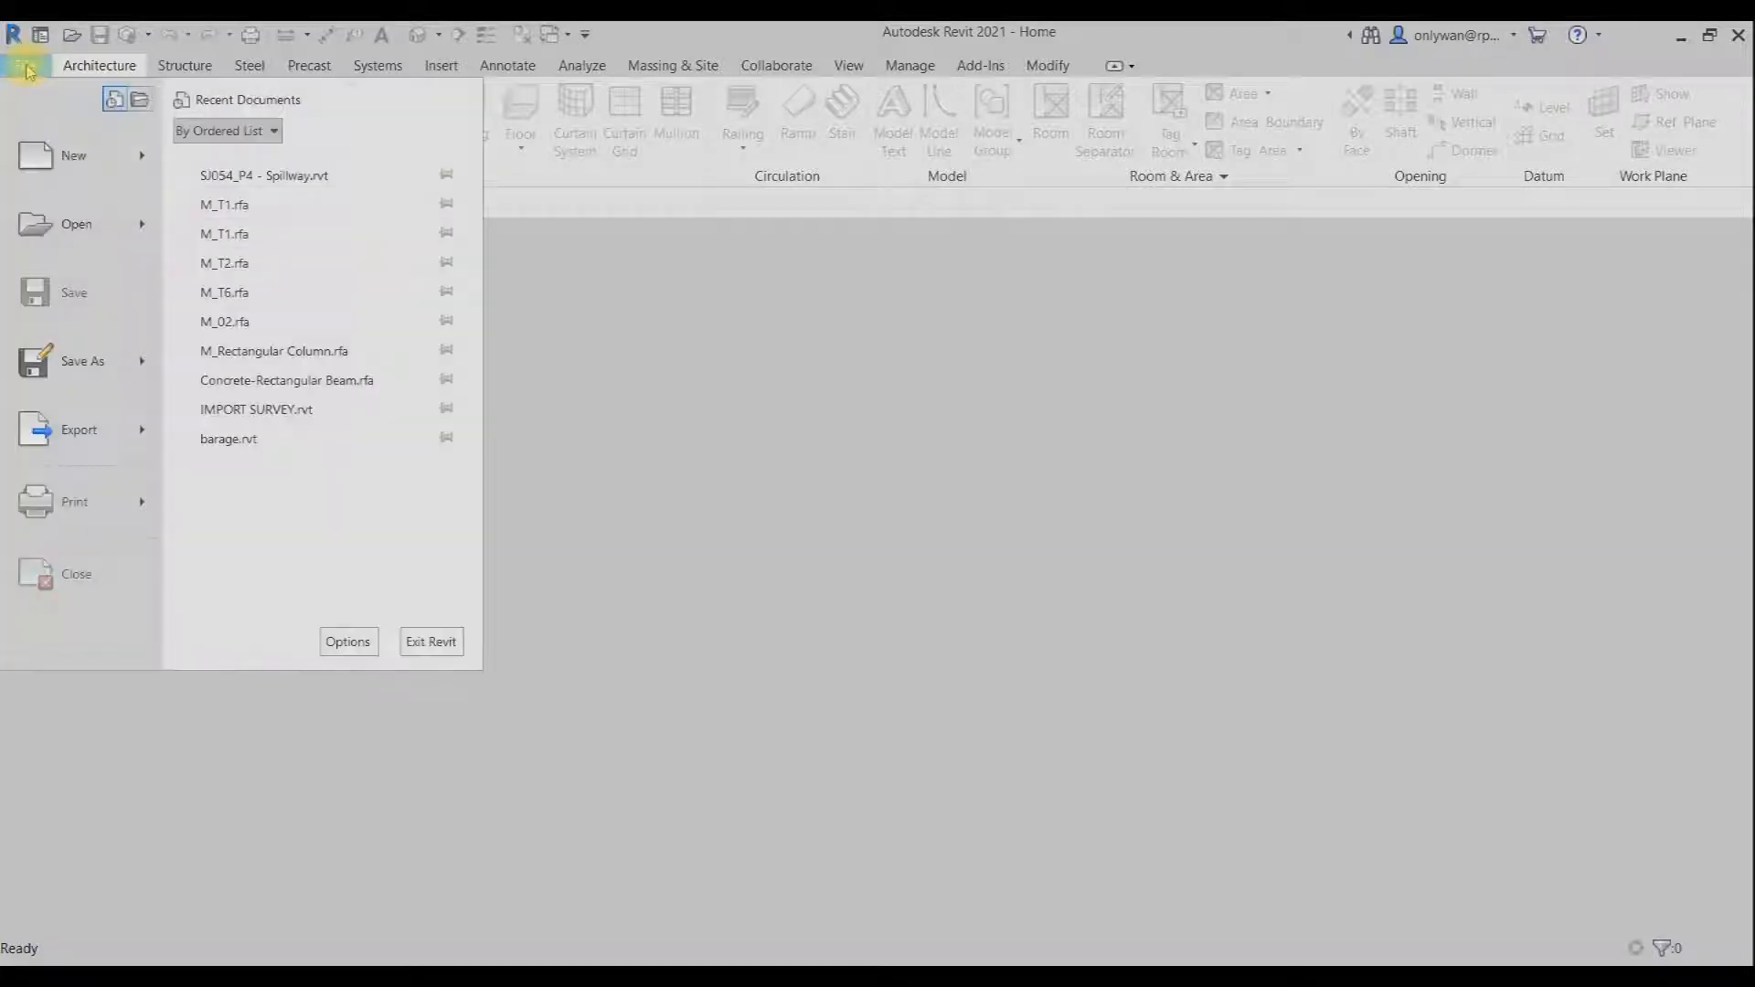
{"action": "mouse_move", "coordinate": [143, 163]}
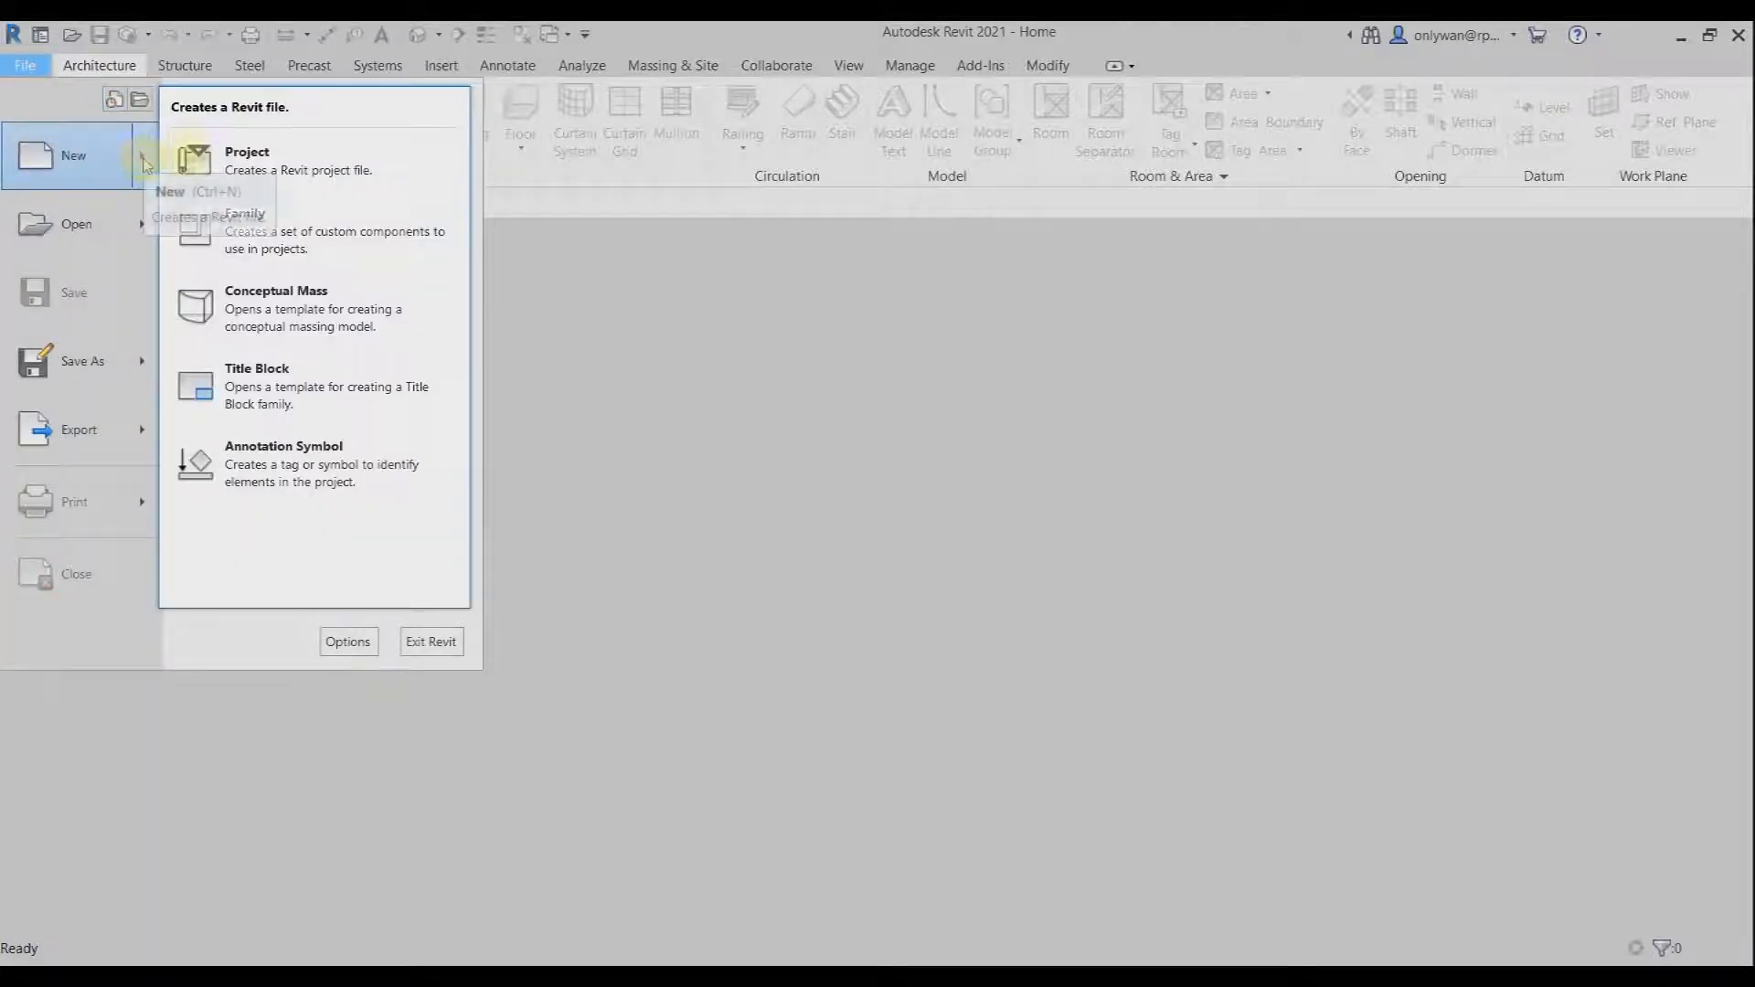
{"action": "left_click", "coordinate": [271, 168]}
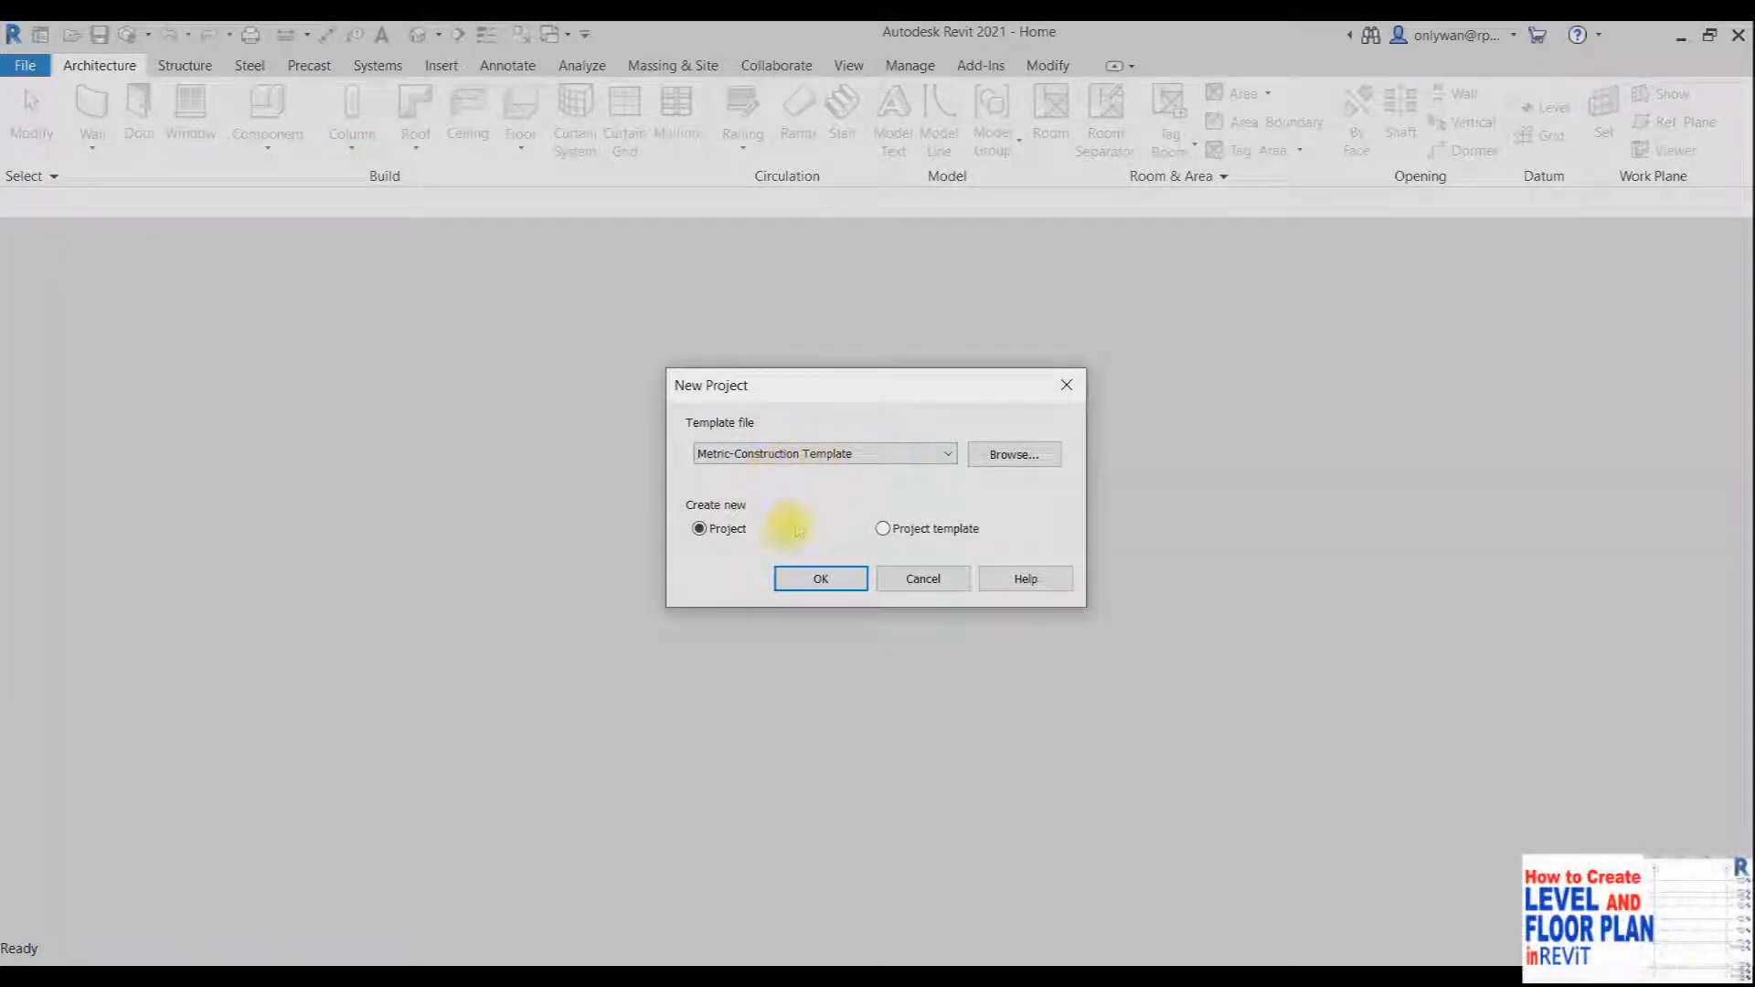
{"action": "left_click", "coordinate": [823, 576]}
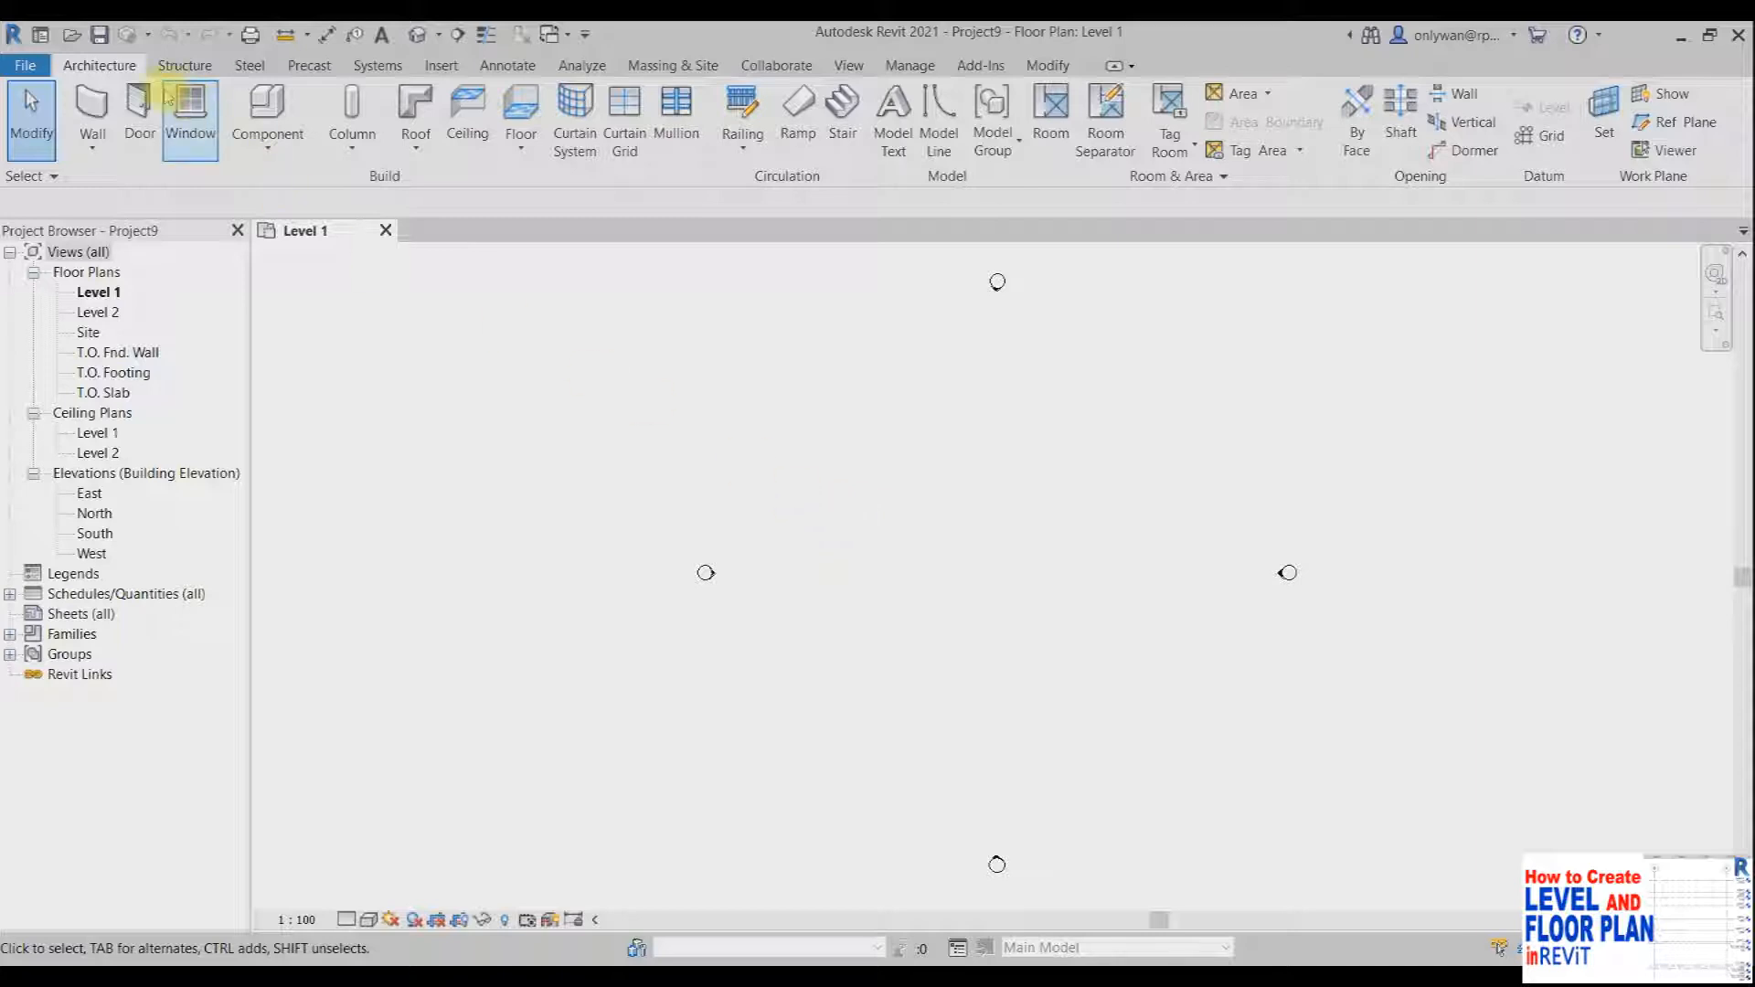
Step: Draw two parallel vertical grid lines about 21000 mm apart between the elevation markers, with their ends aligned
{"action": "left_click", "coordinate": [1543, 139]}
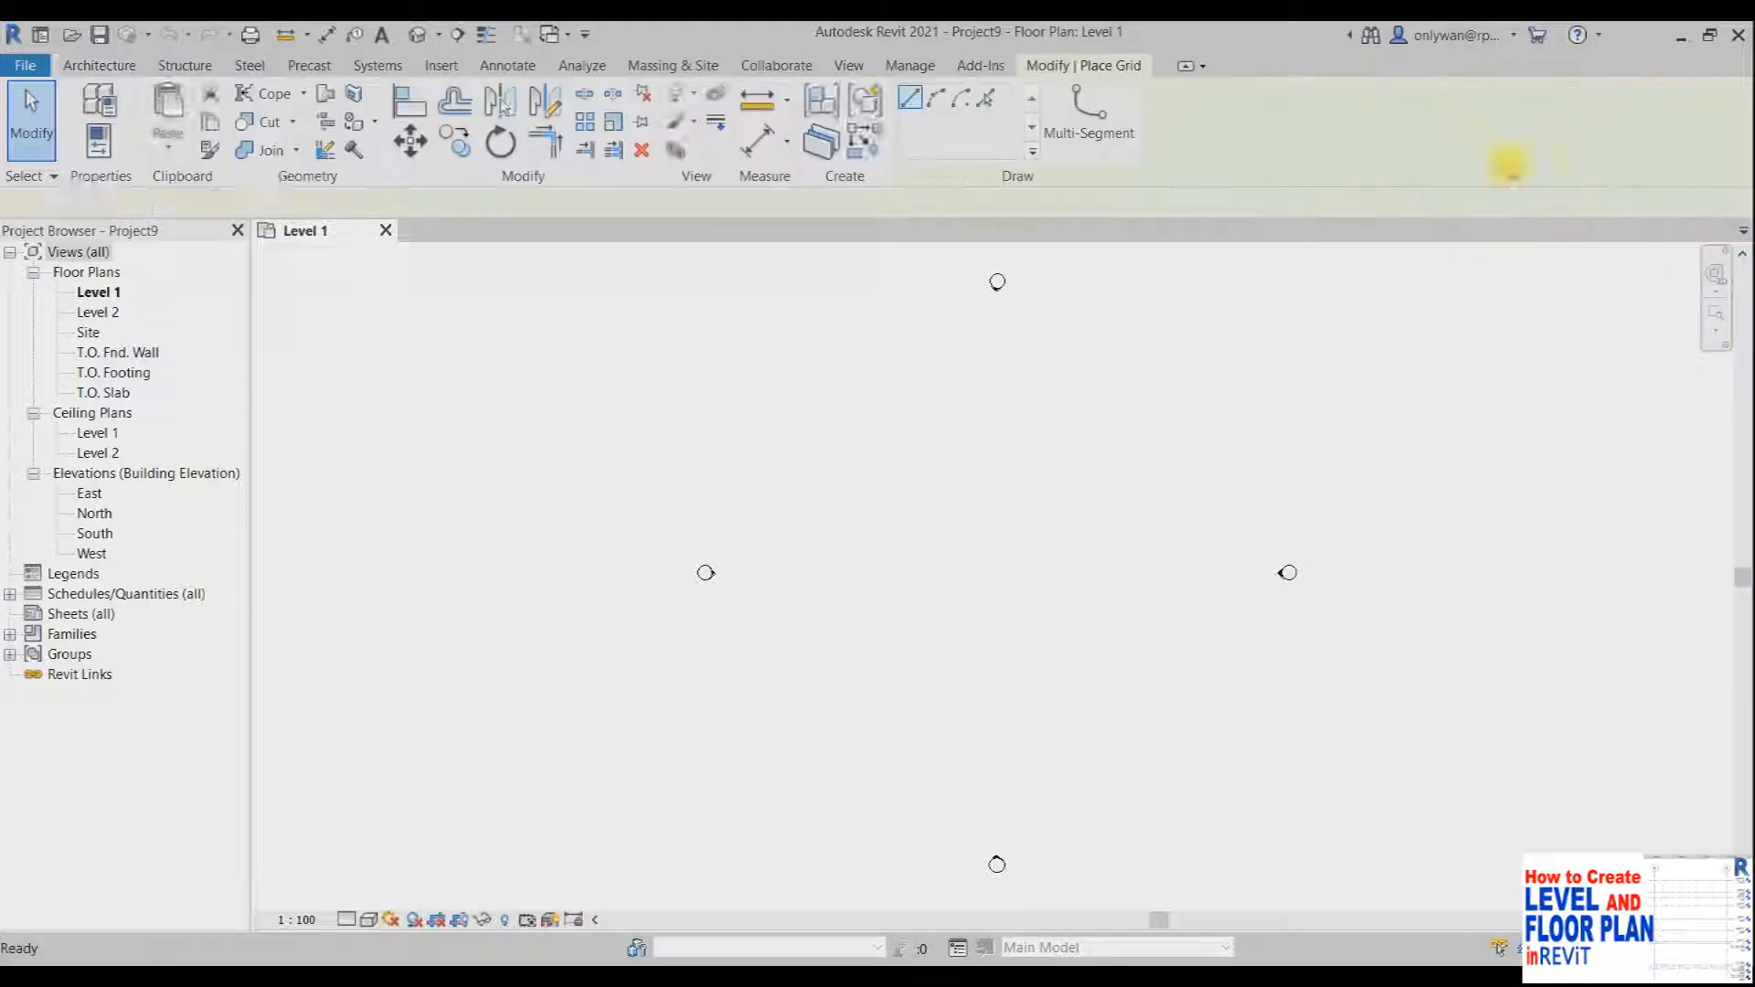
{"action": "left_click", "coordinate": [835, 371]}
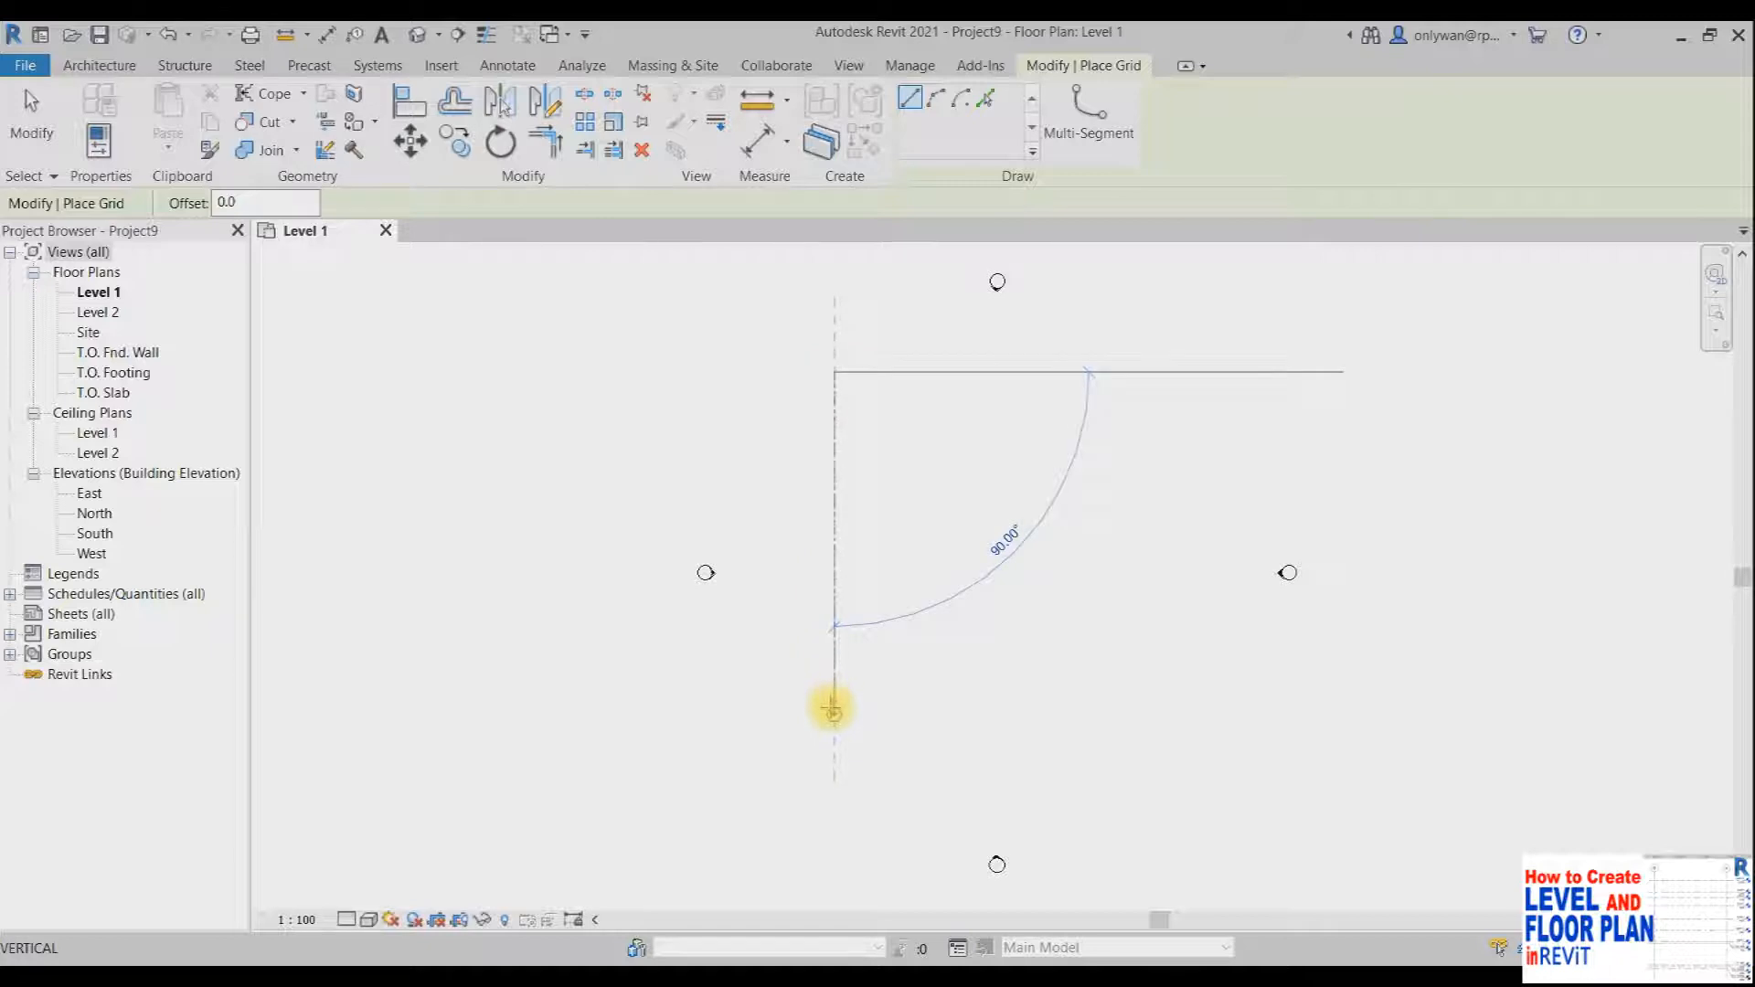
{"action": "left_click", "coordinate": [832, 708]}
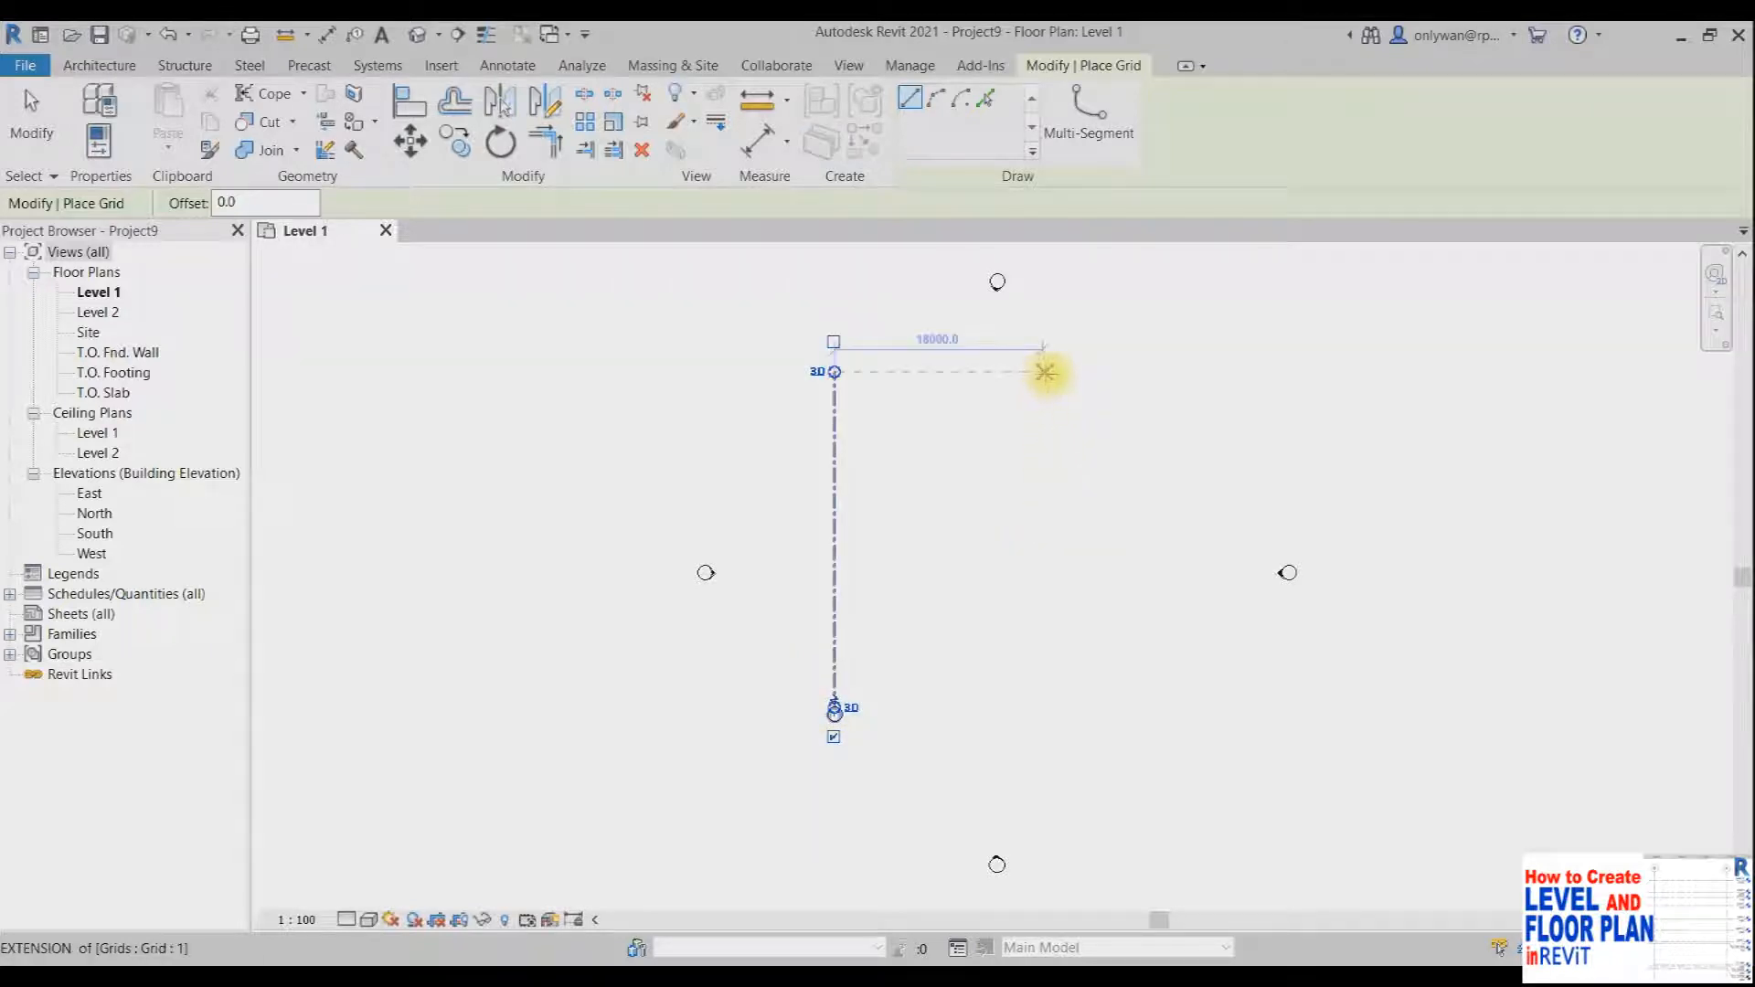
{"action": "left_click", "coordinate": [1076, 371]}
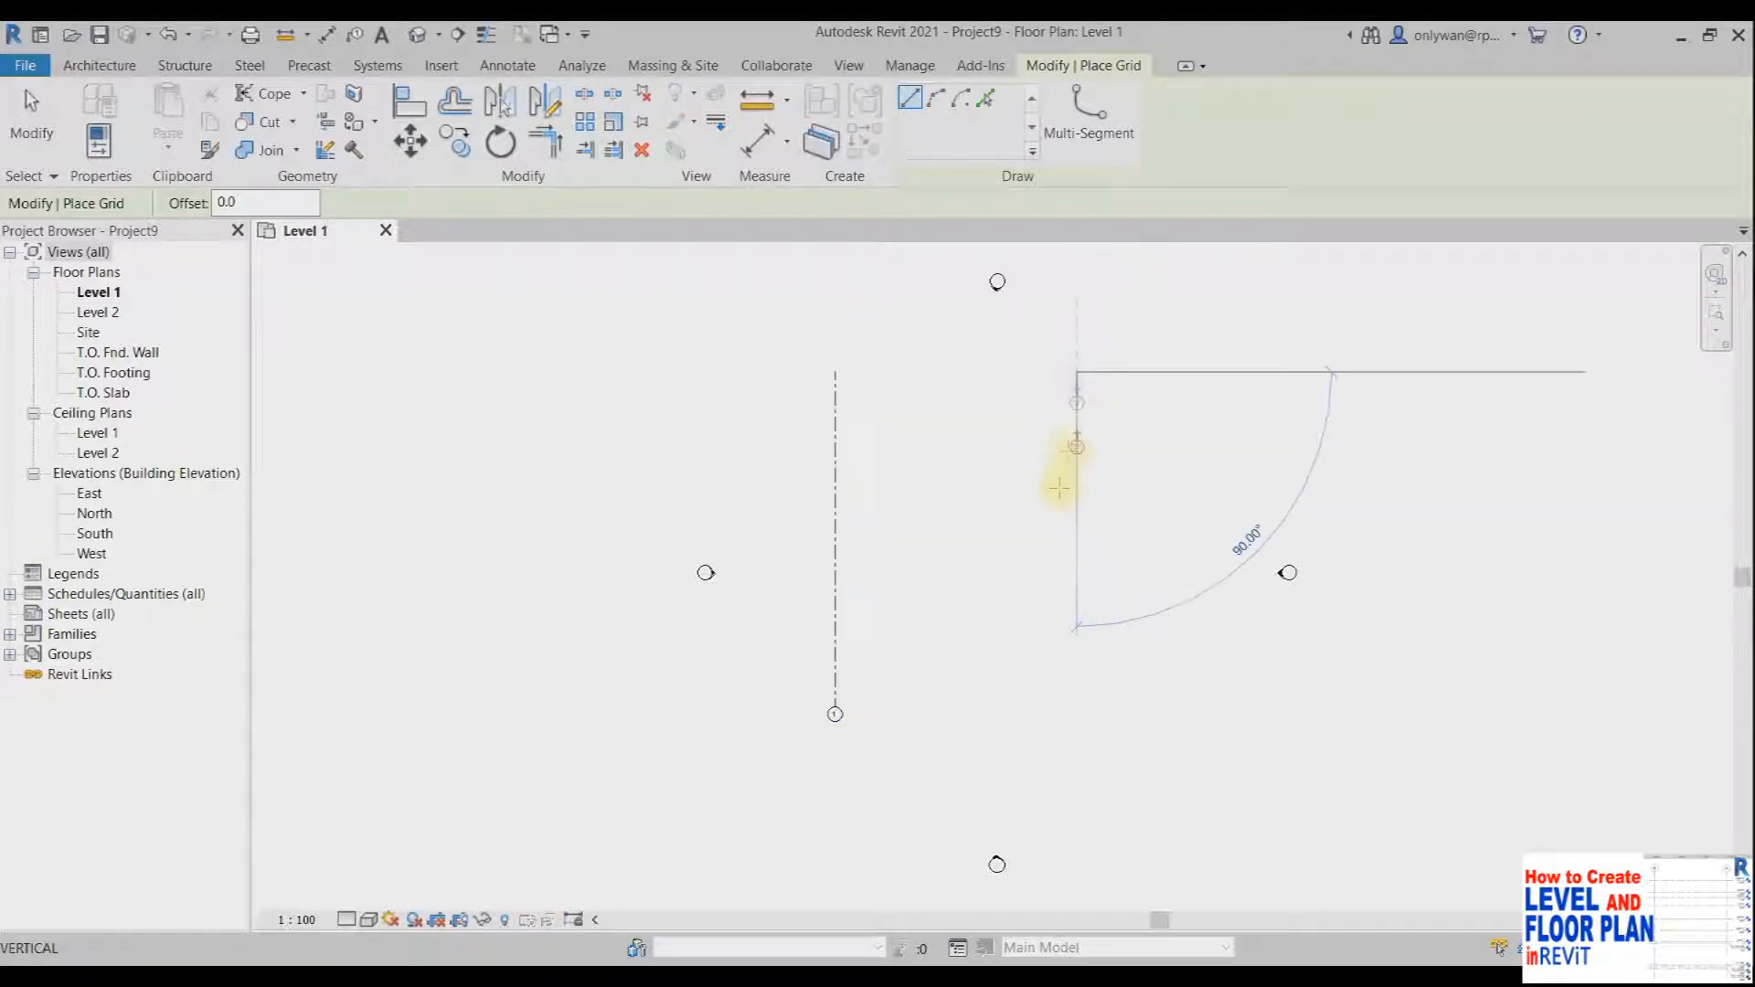
{"action": "left_click", "coordinate": [1076, 707]}
{"action": "scroll", "coordinate": [941, 713], "scroll_direction": "up", "scroll_amount": 3}
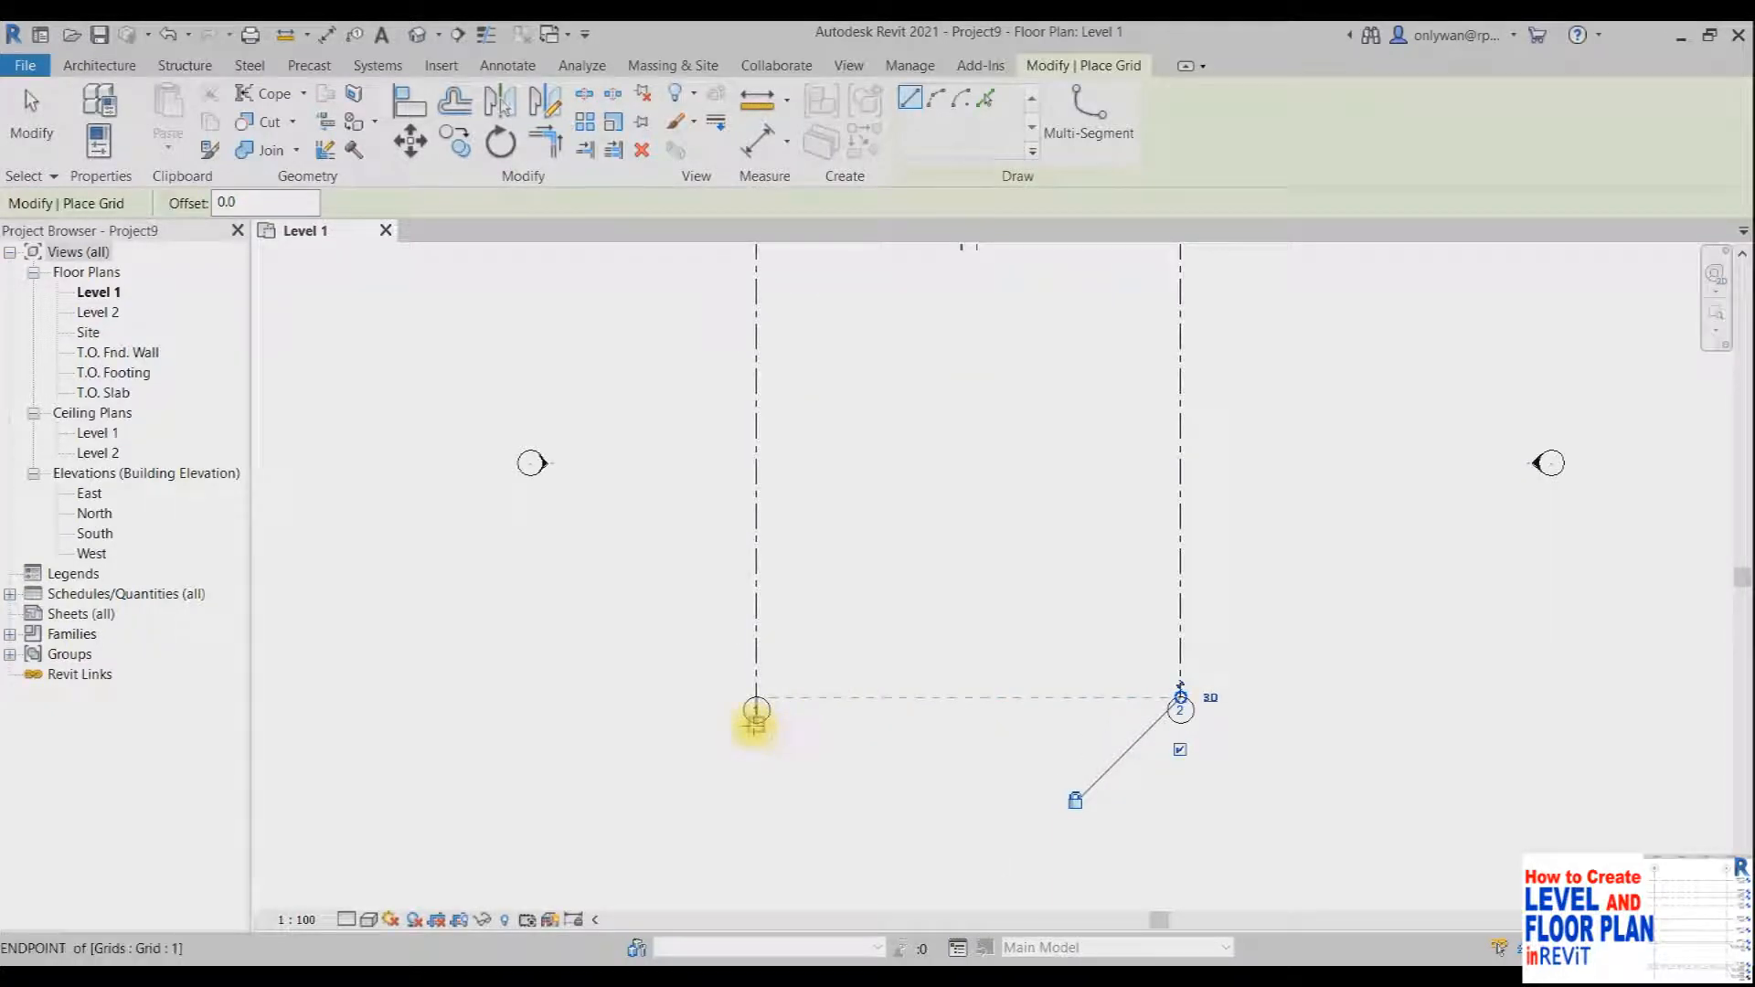
{"action": "scroll", "coordinate": [944, 789], "scroll_direction": "down", "scroll_amount": 2}
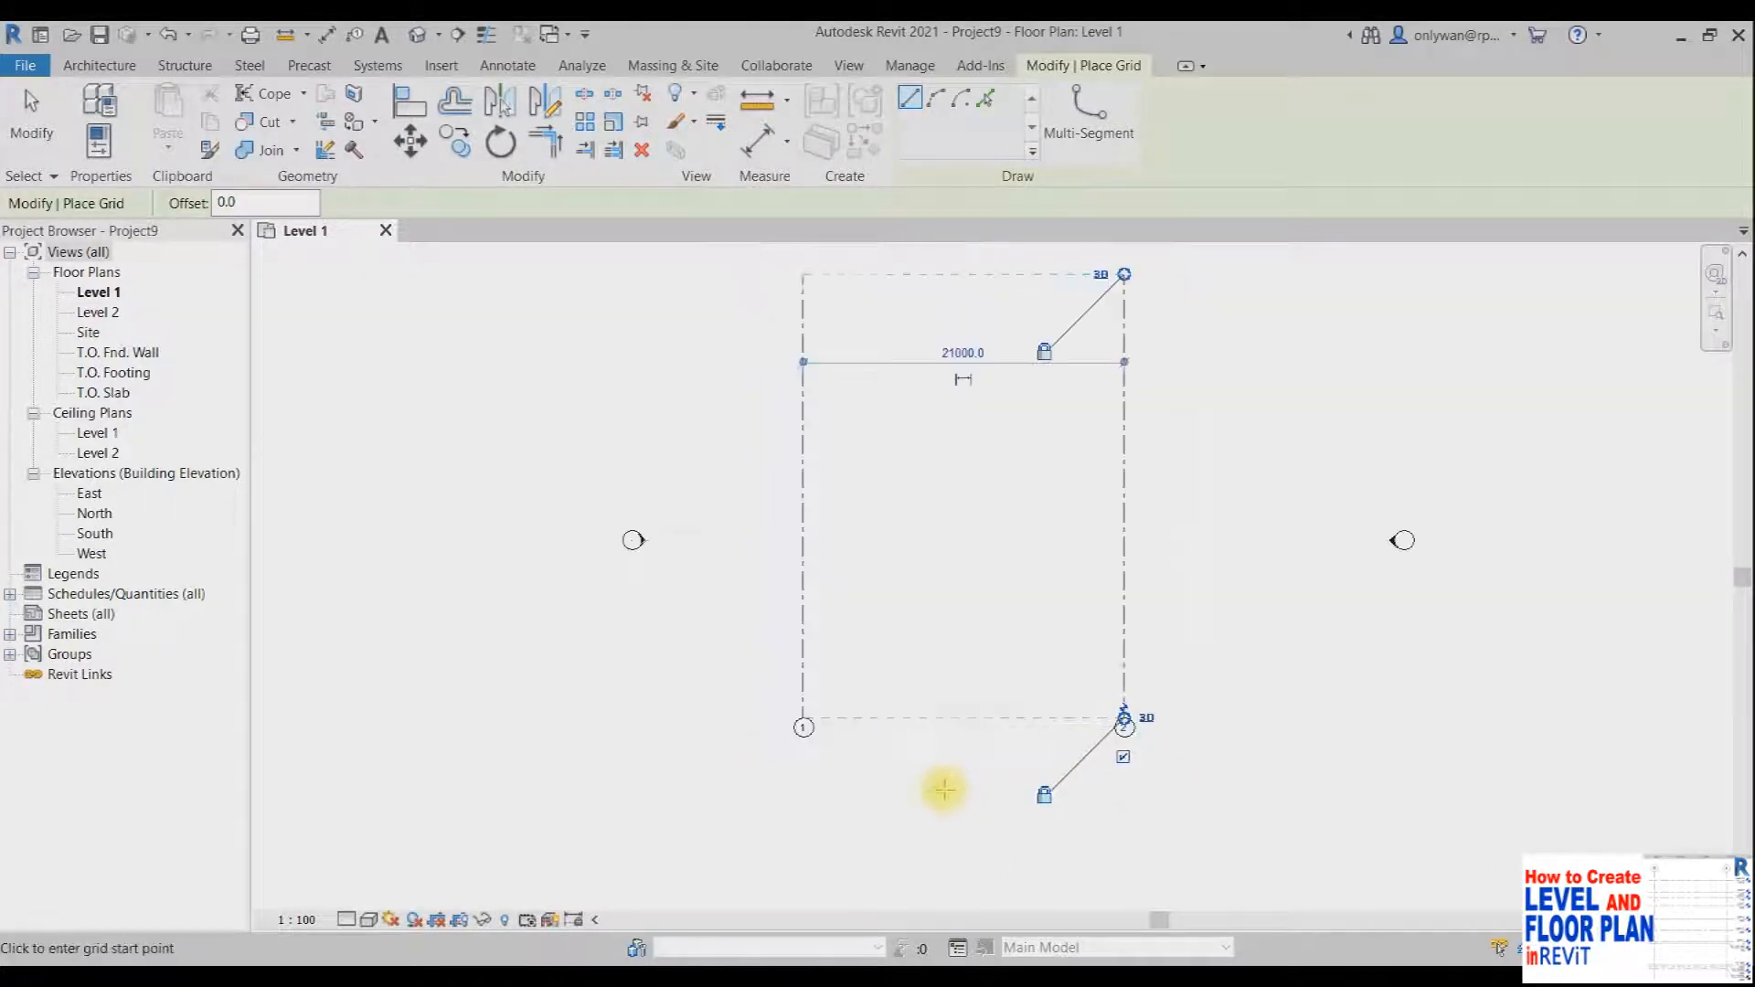
Step: Draw a horizontal grid line across the lower part of both vertical grids and label it A
{"action": "left_click", "coordinate": [728, 609]}
{"action": "left_click", "coordinate": [1235, 607]}
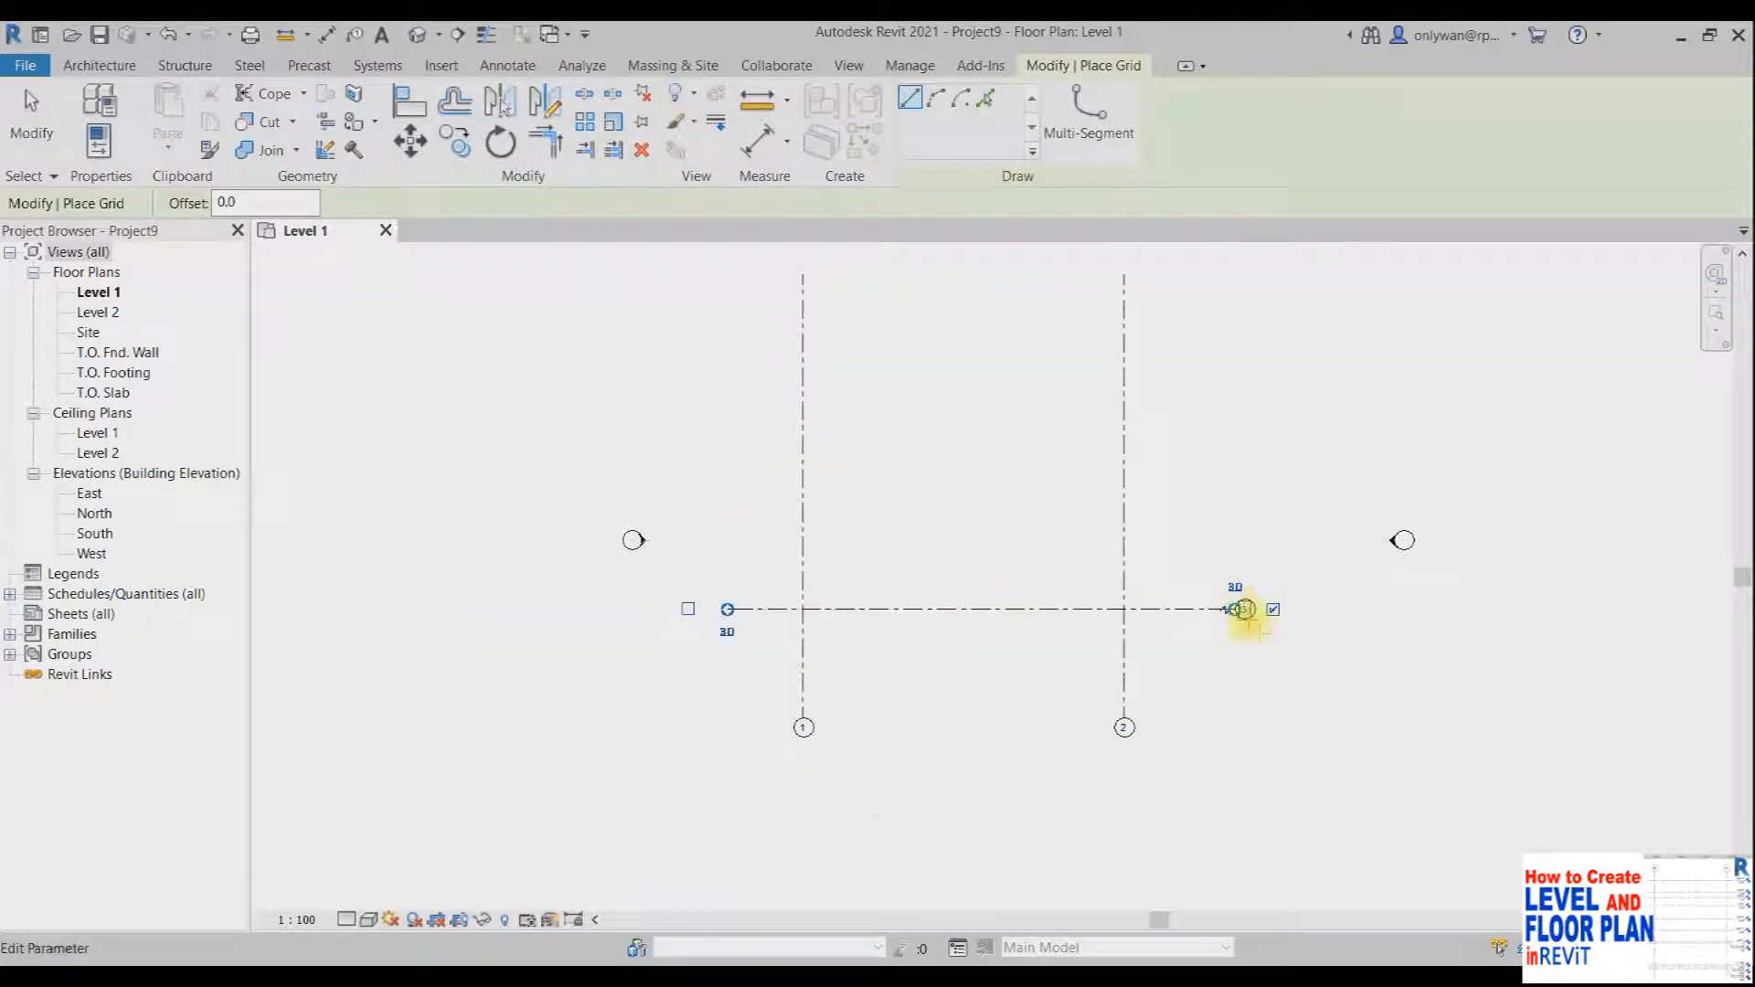
{"action": "left_click", "coordinate": [47, 113]}
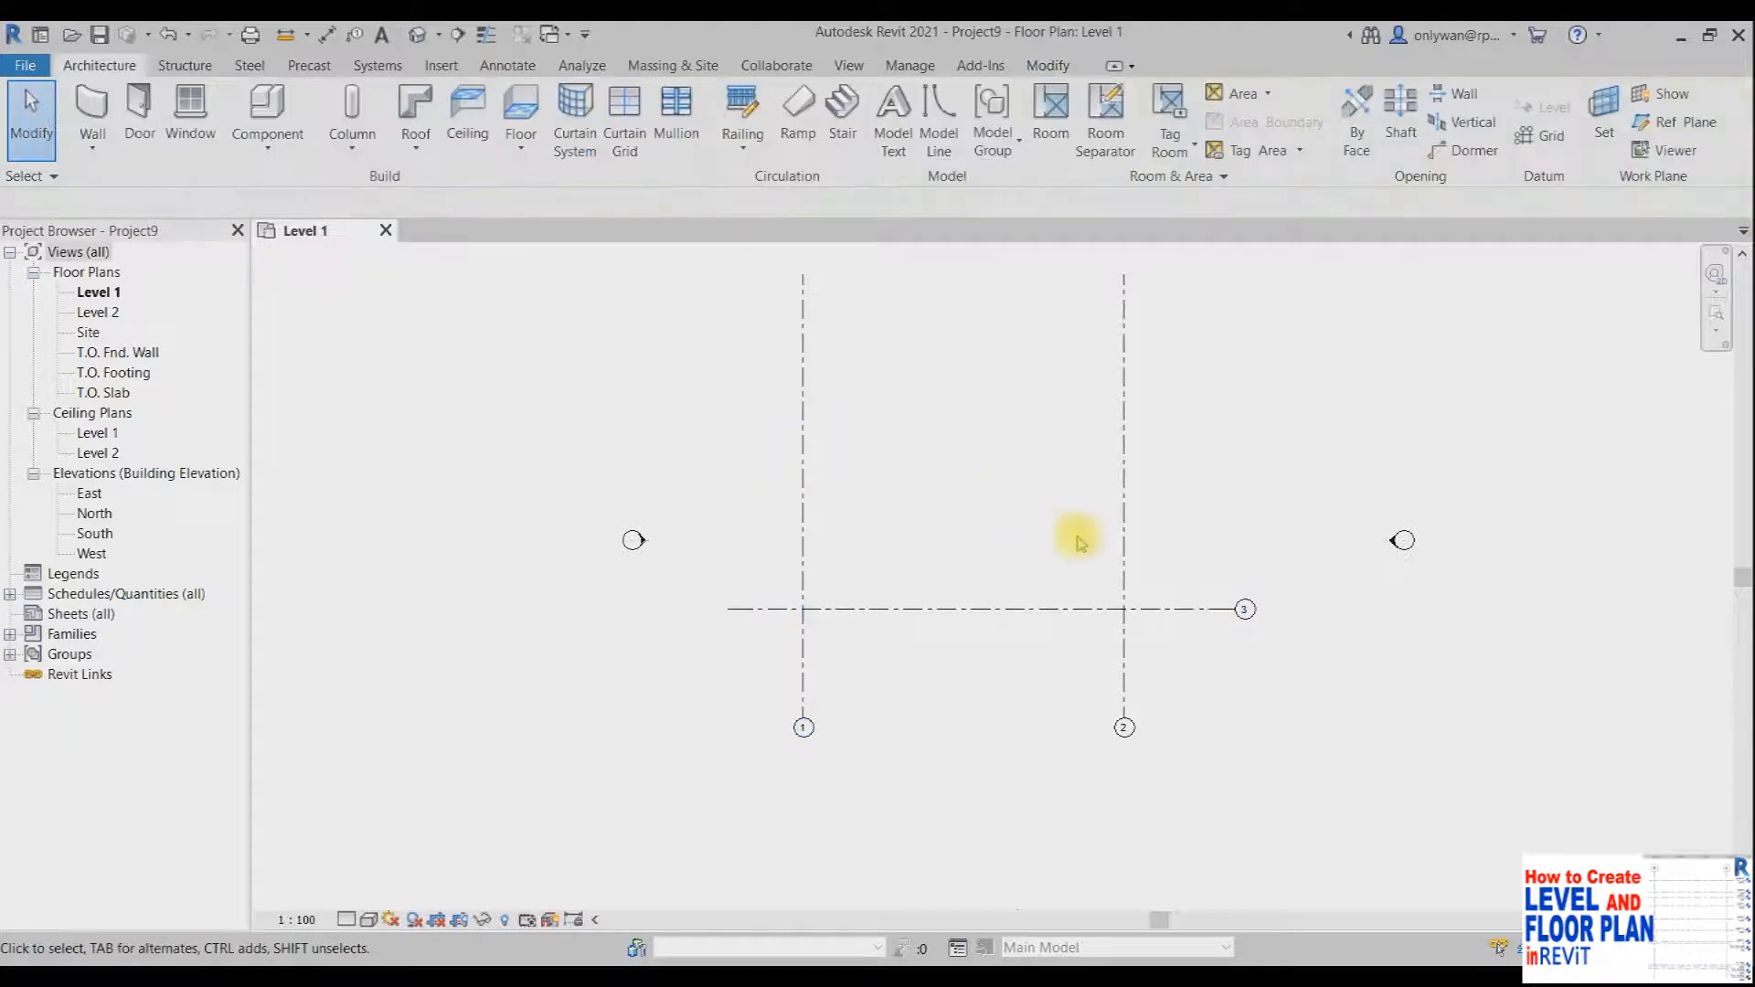
{"action": "scroll", "coordinate": [1239, 625], "scroll_direction": "up", "scroll_amount": 3}
{"action": "double_click", "coordinate": [1249, 601]}
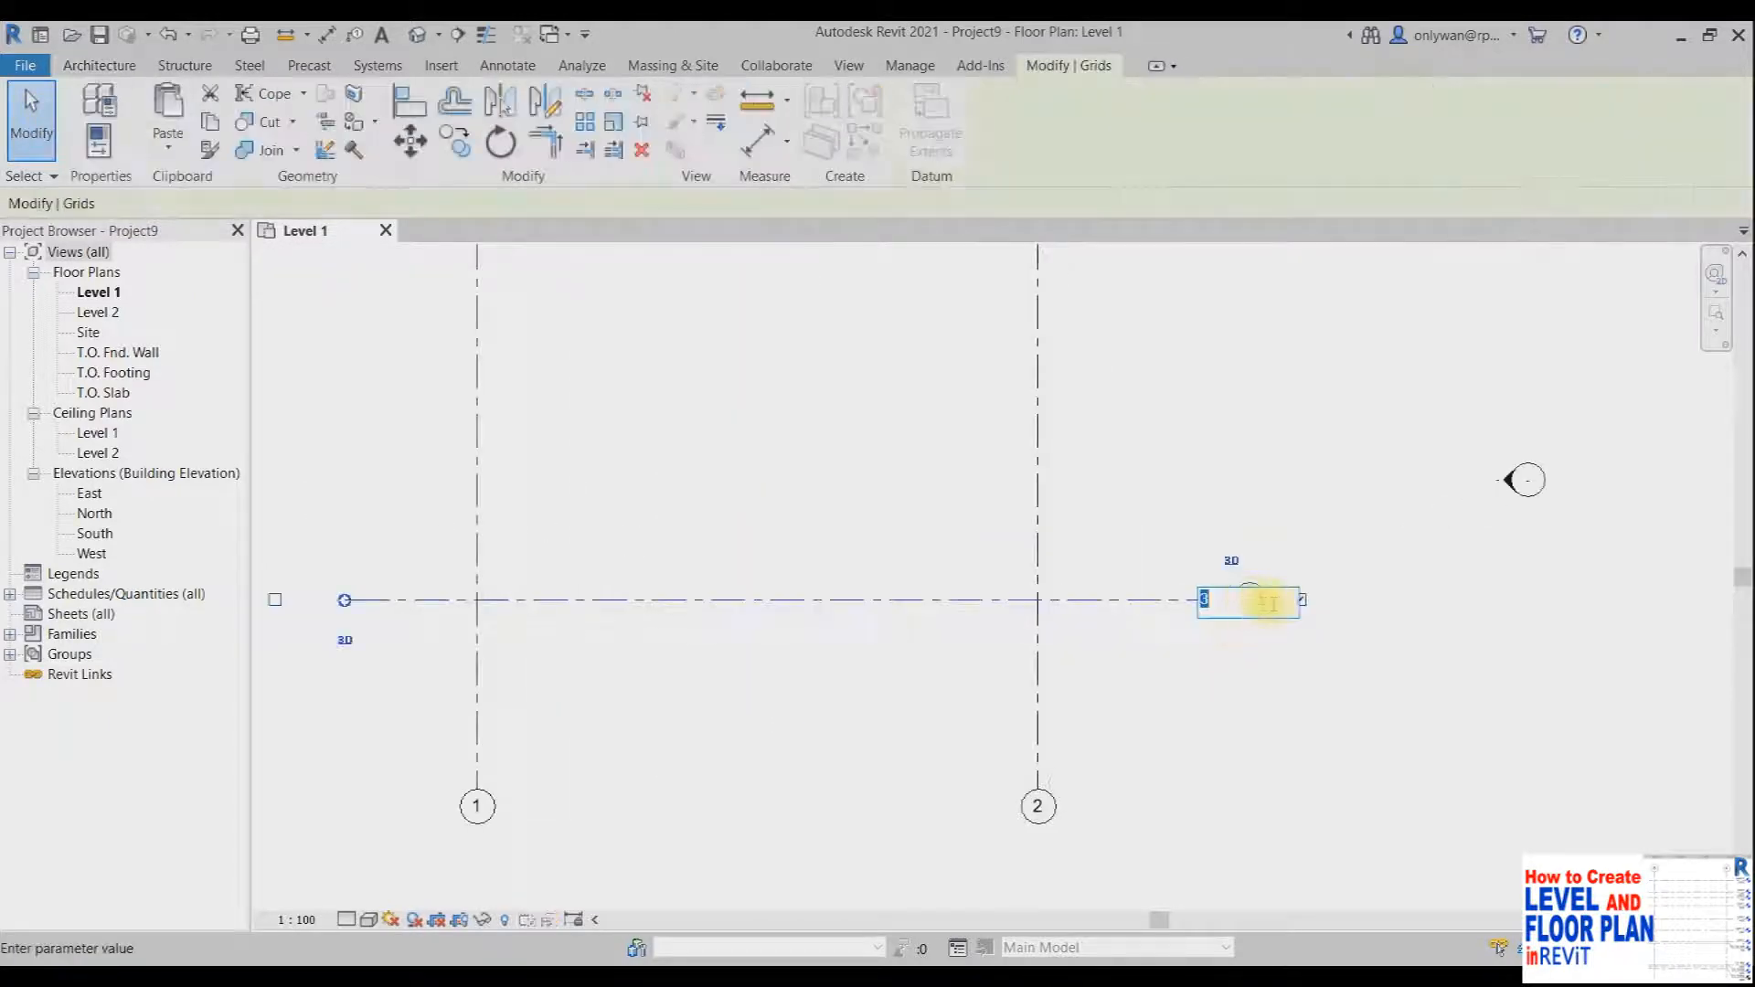
{"action": "type", "text": "A"}
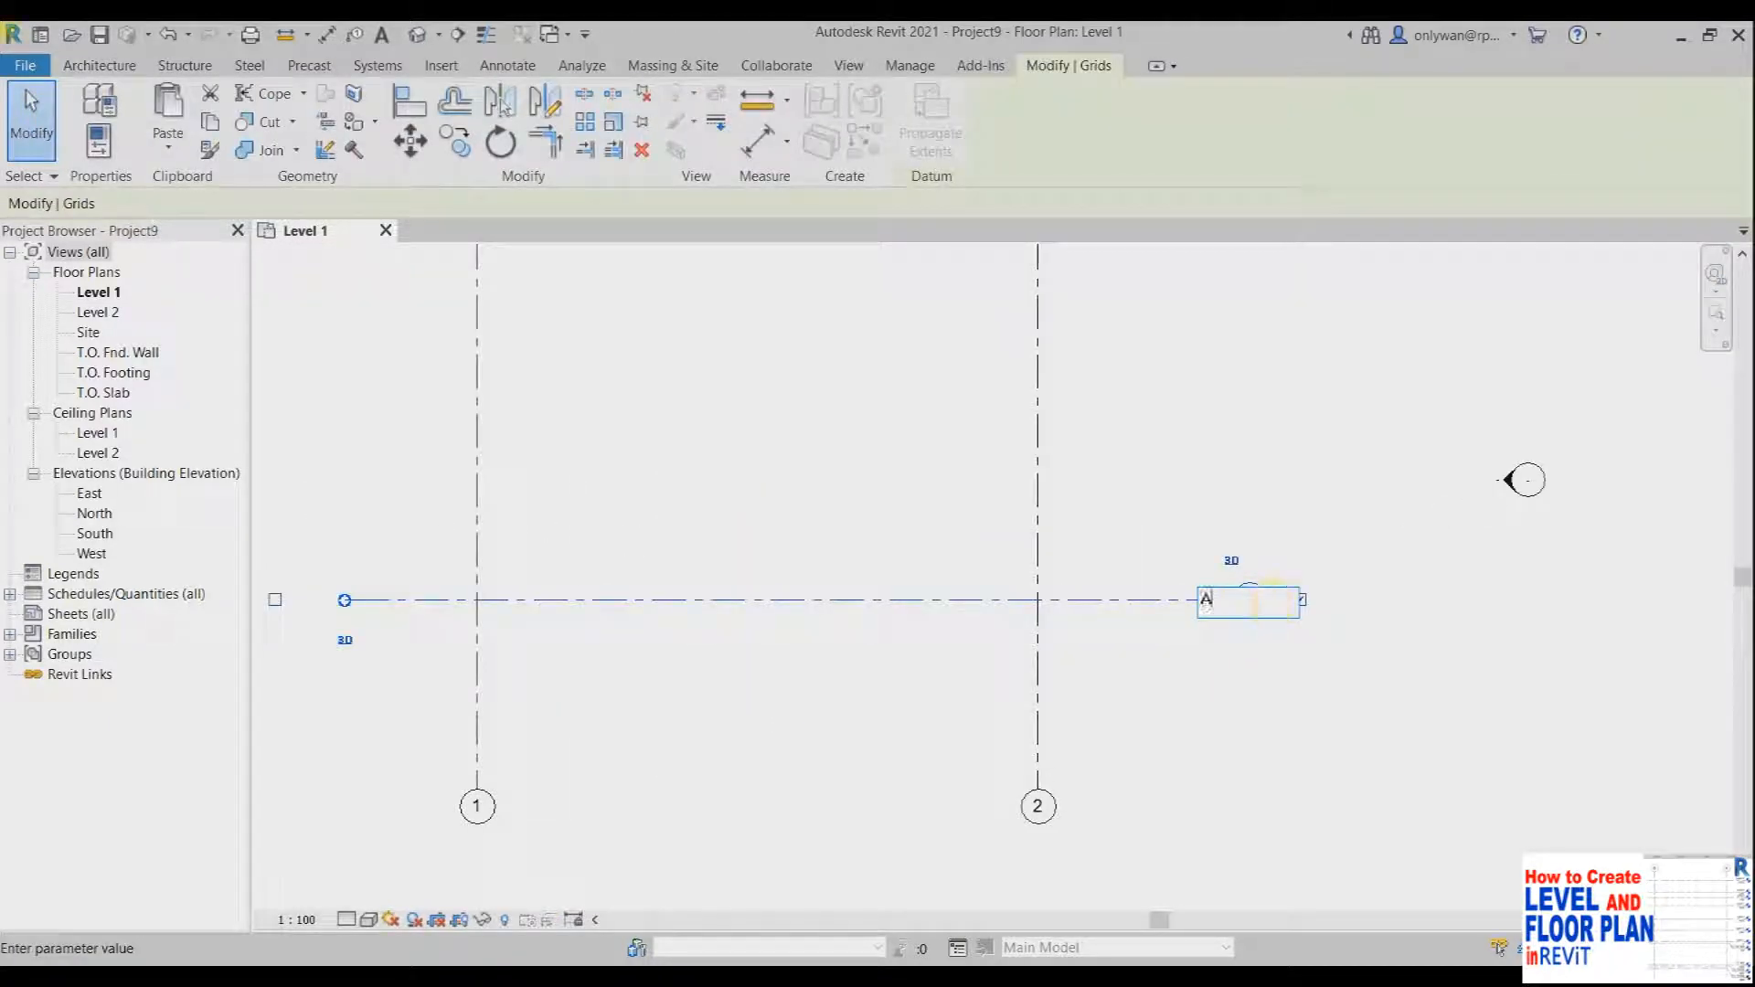
{"action": "key", "text": "Return"}
{"action": "scroll", "coordinate": [1231, 761], "scroll_direction": "down", "scroll_amount": 2}
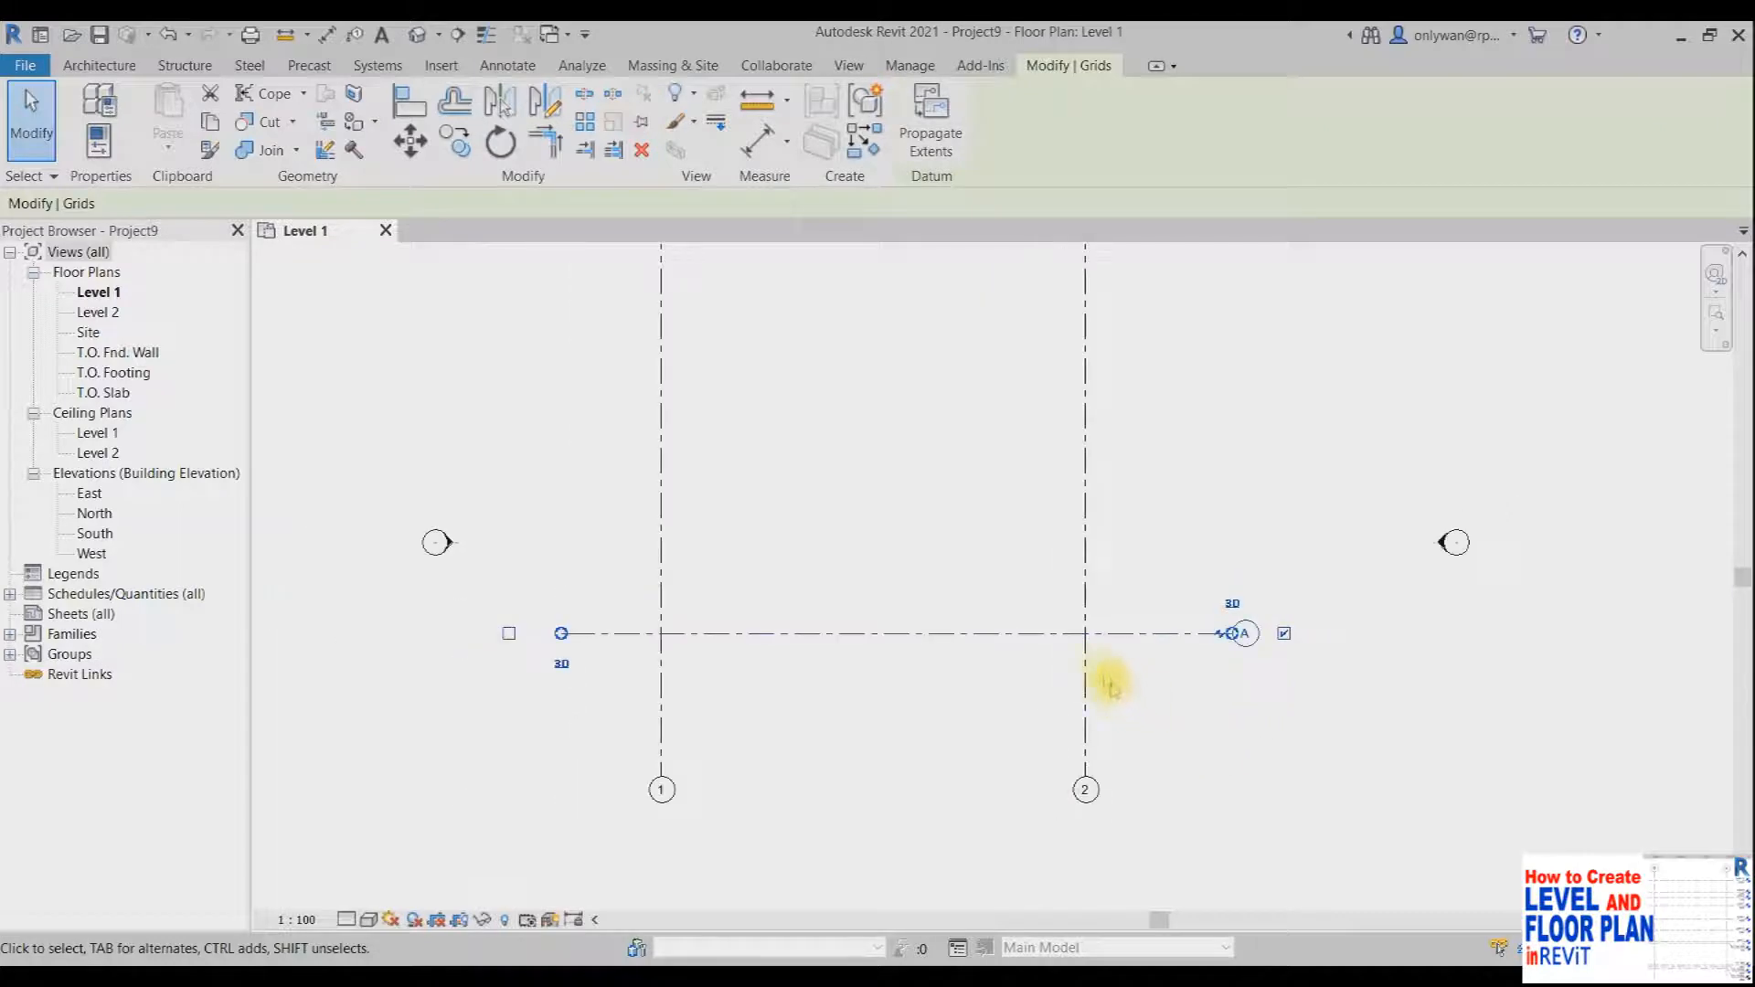
Step: Draw a second horizontal grid line about 14000 mm above grid A, with both ends aligned to it
{"action": "left_click", "coordinate": [100, 65]}
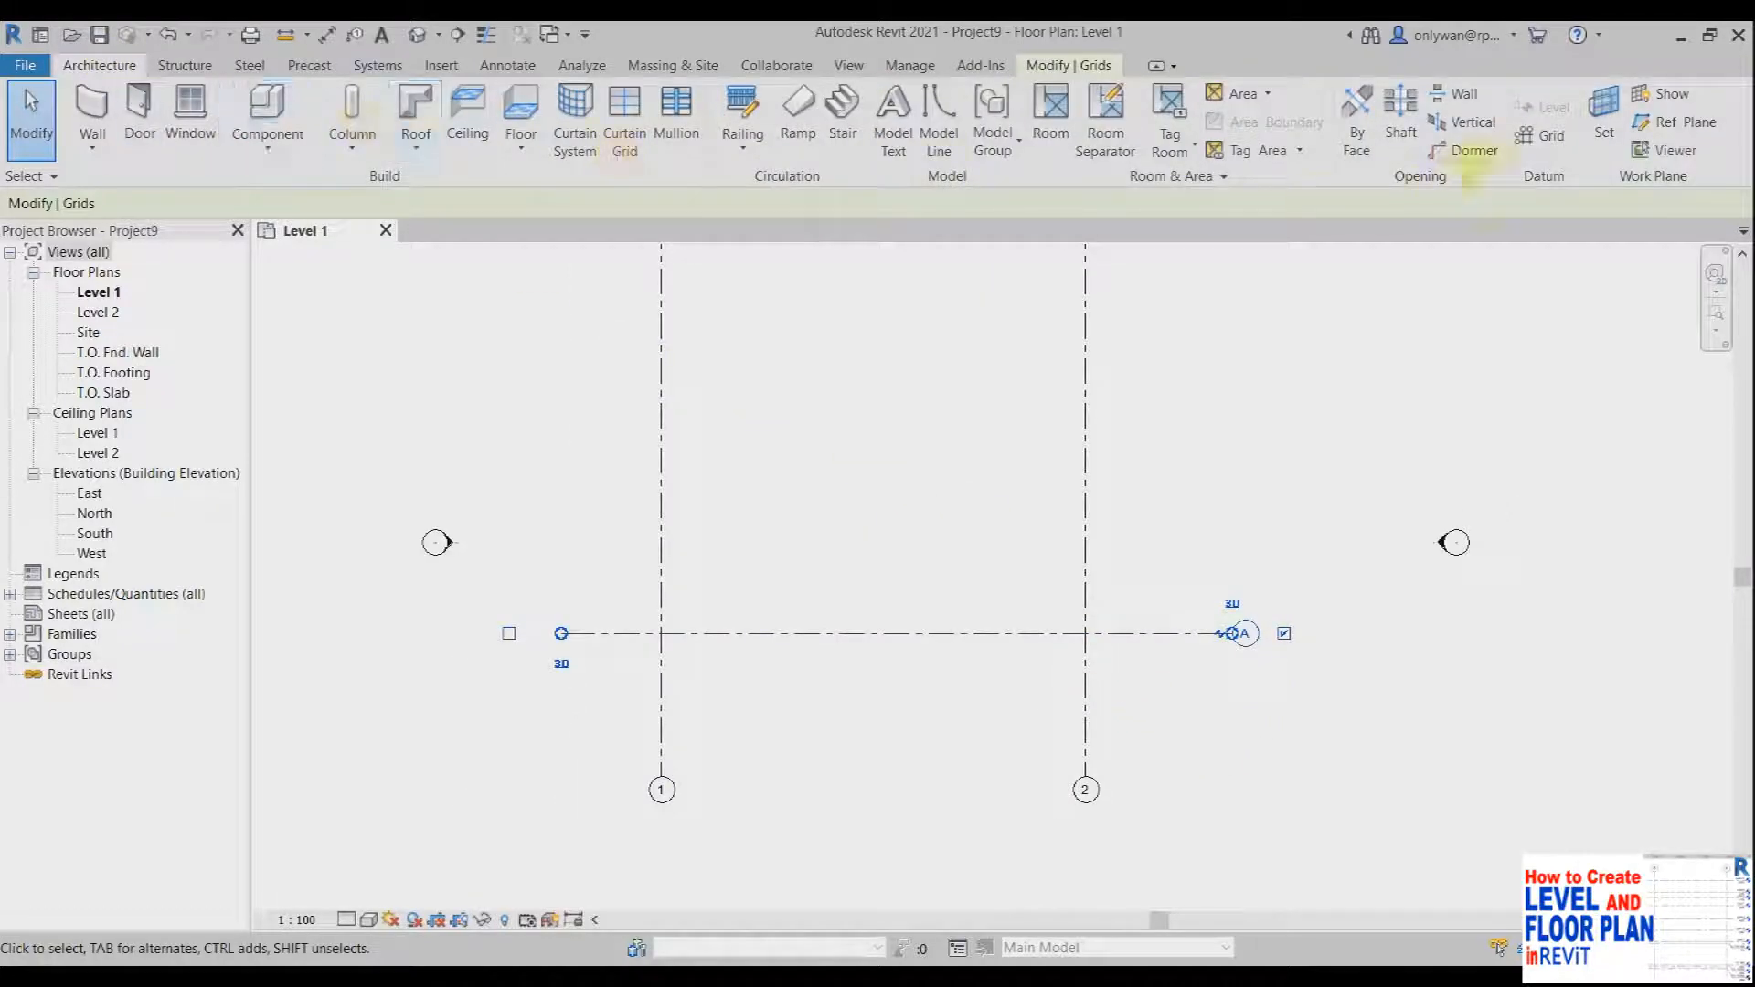
{"action": "left_click", "coordinate": [1542, 137]}
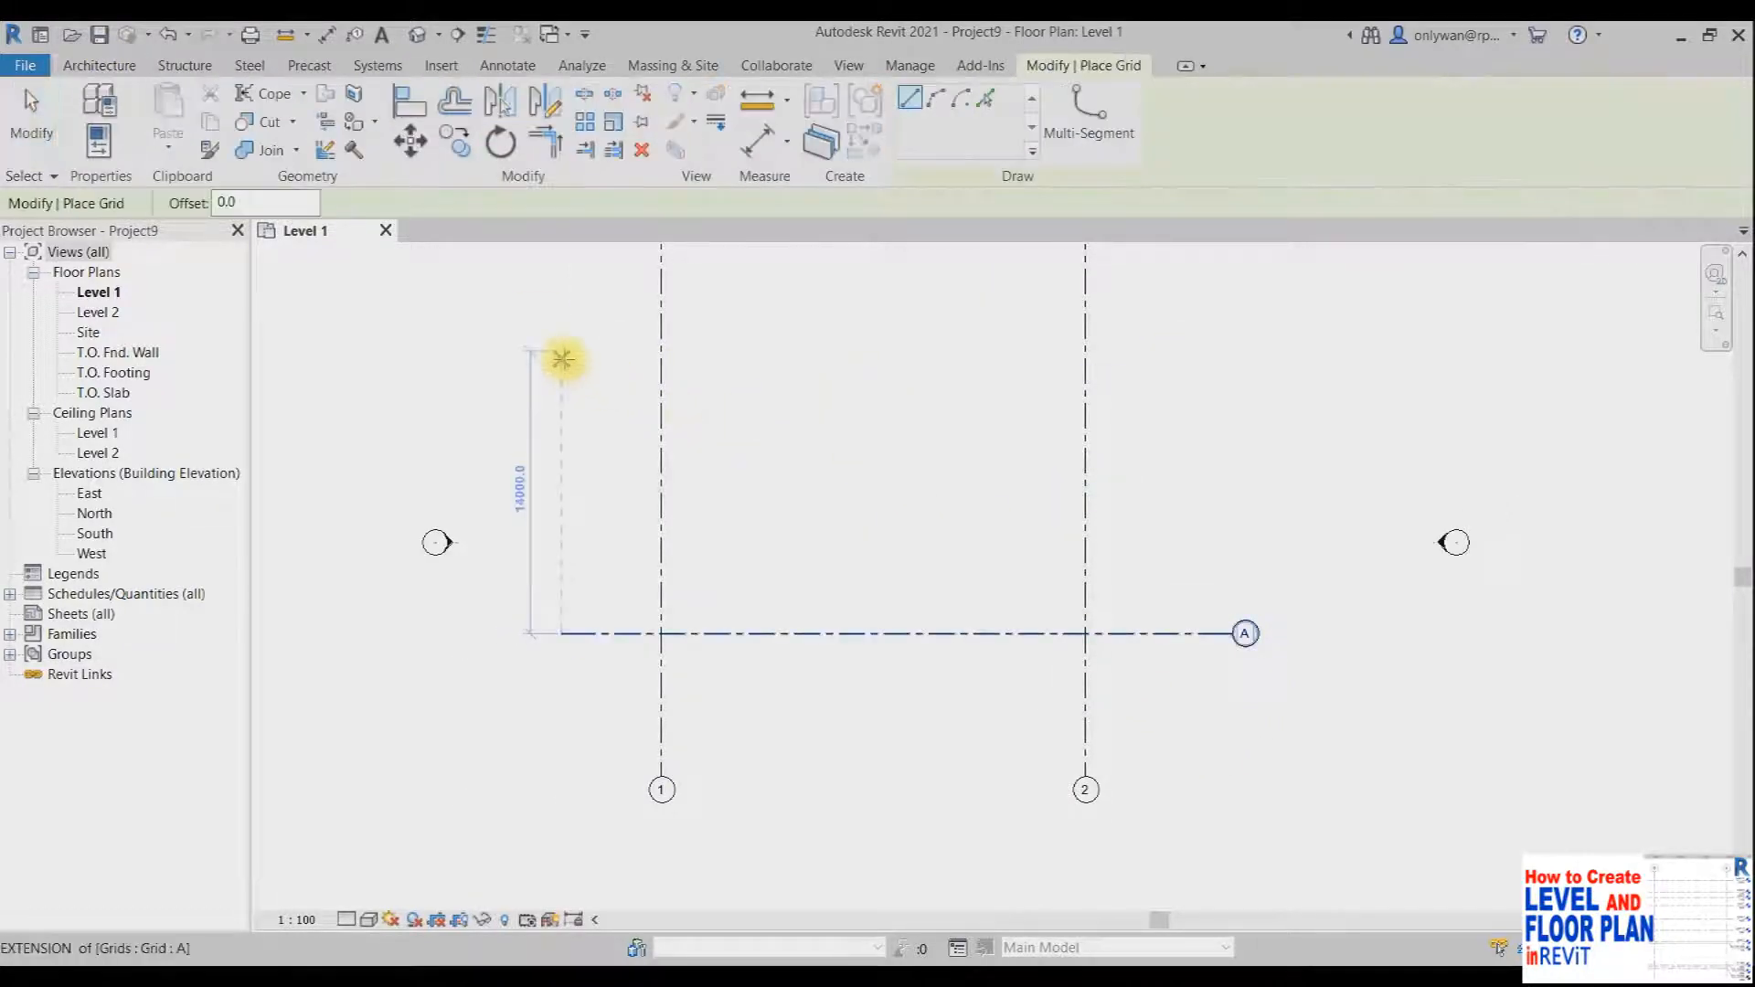
{"action": "left_click", "coordinate": [561, 351]}
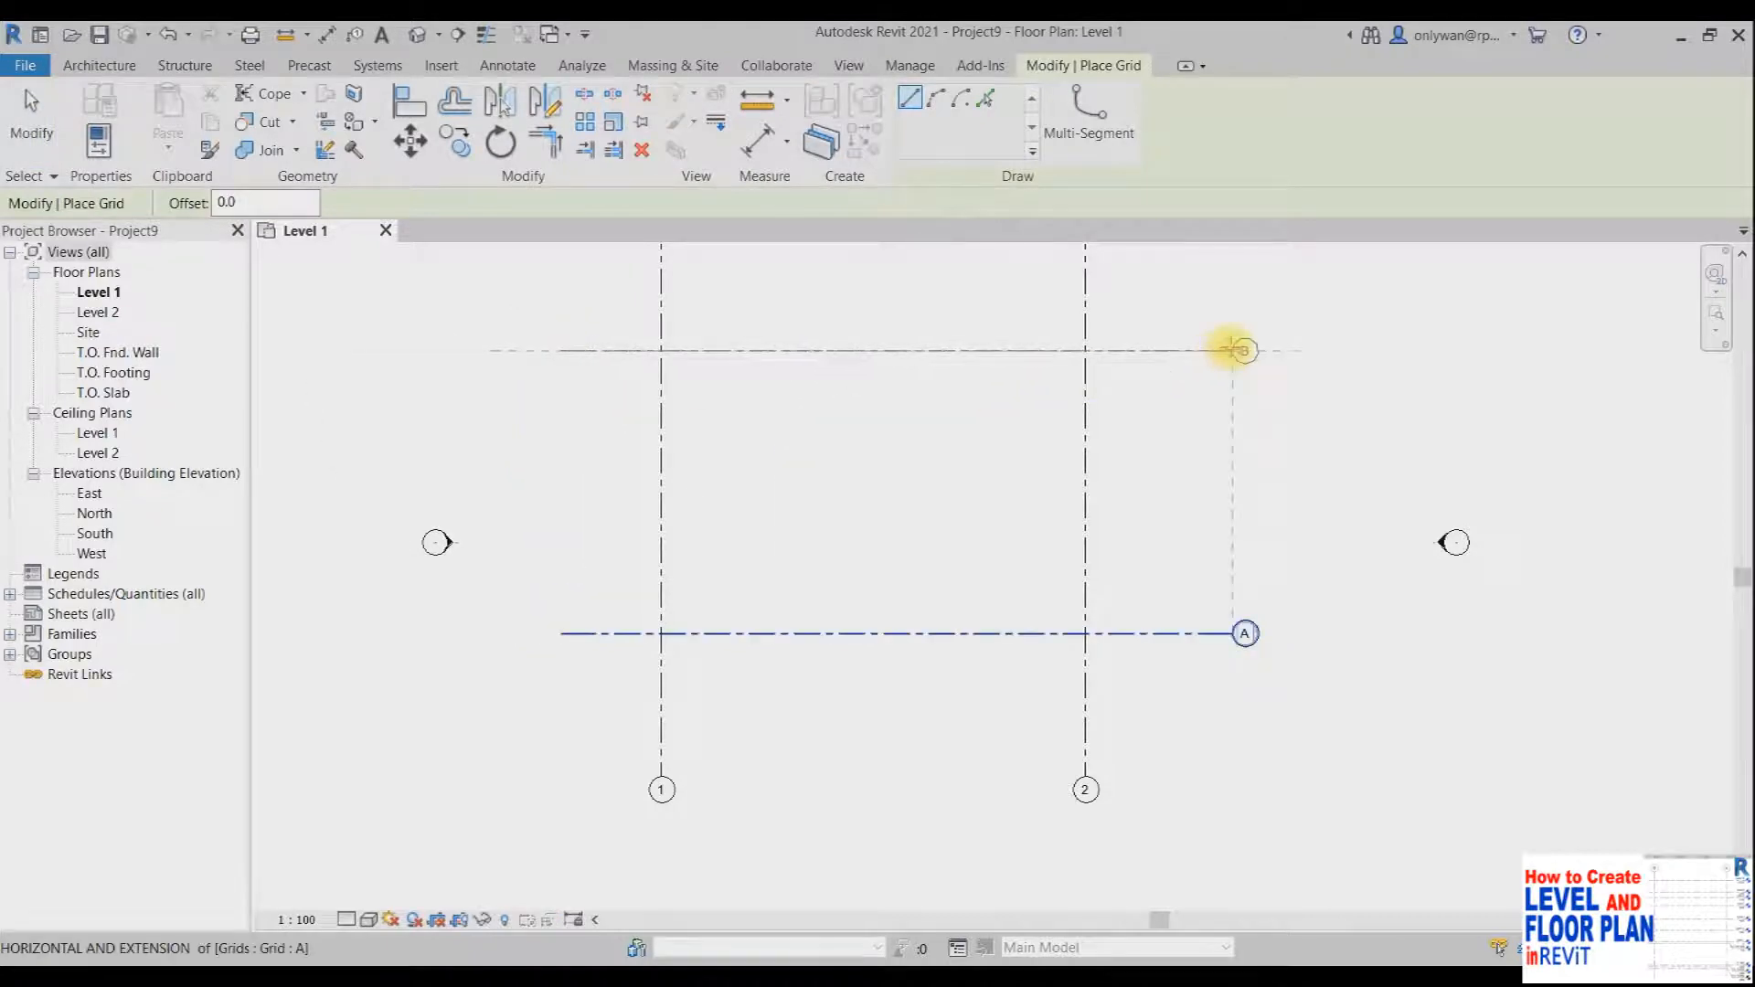
{"action": "left_click", "coordinate": [1232, 350]}
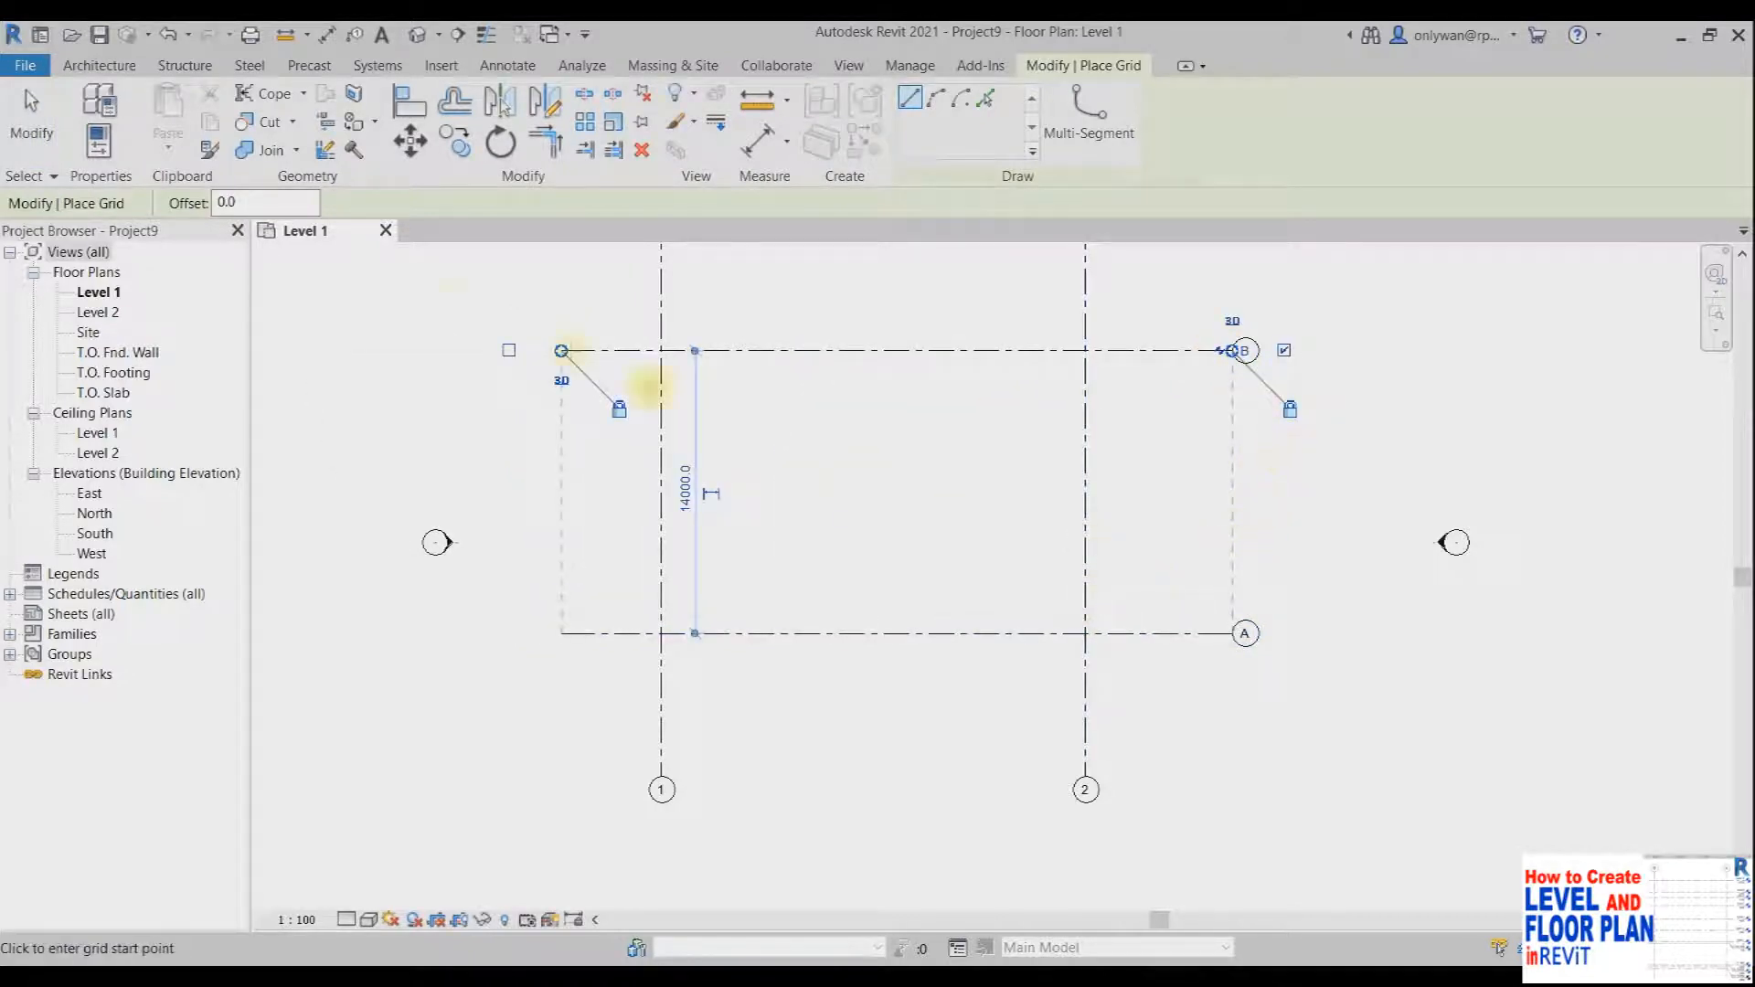
{"action": "left_click", "coordinate": [31, 117]}
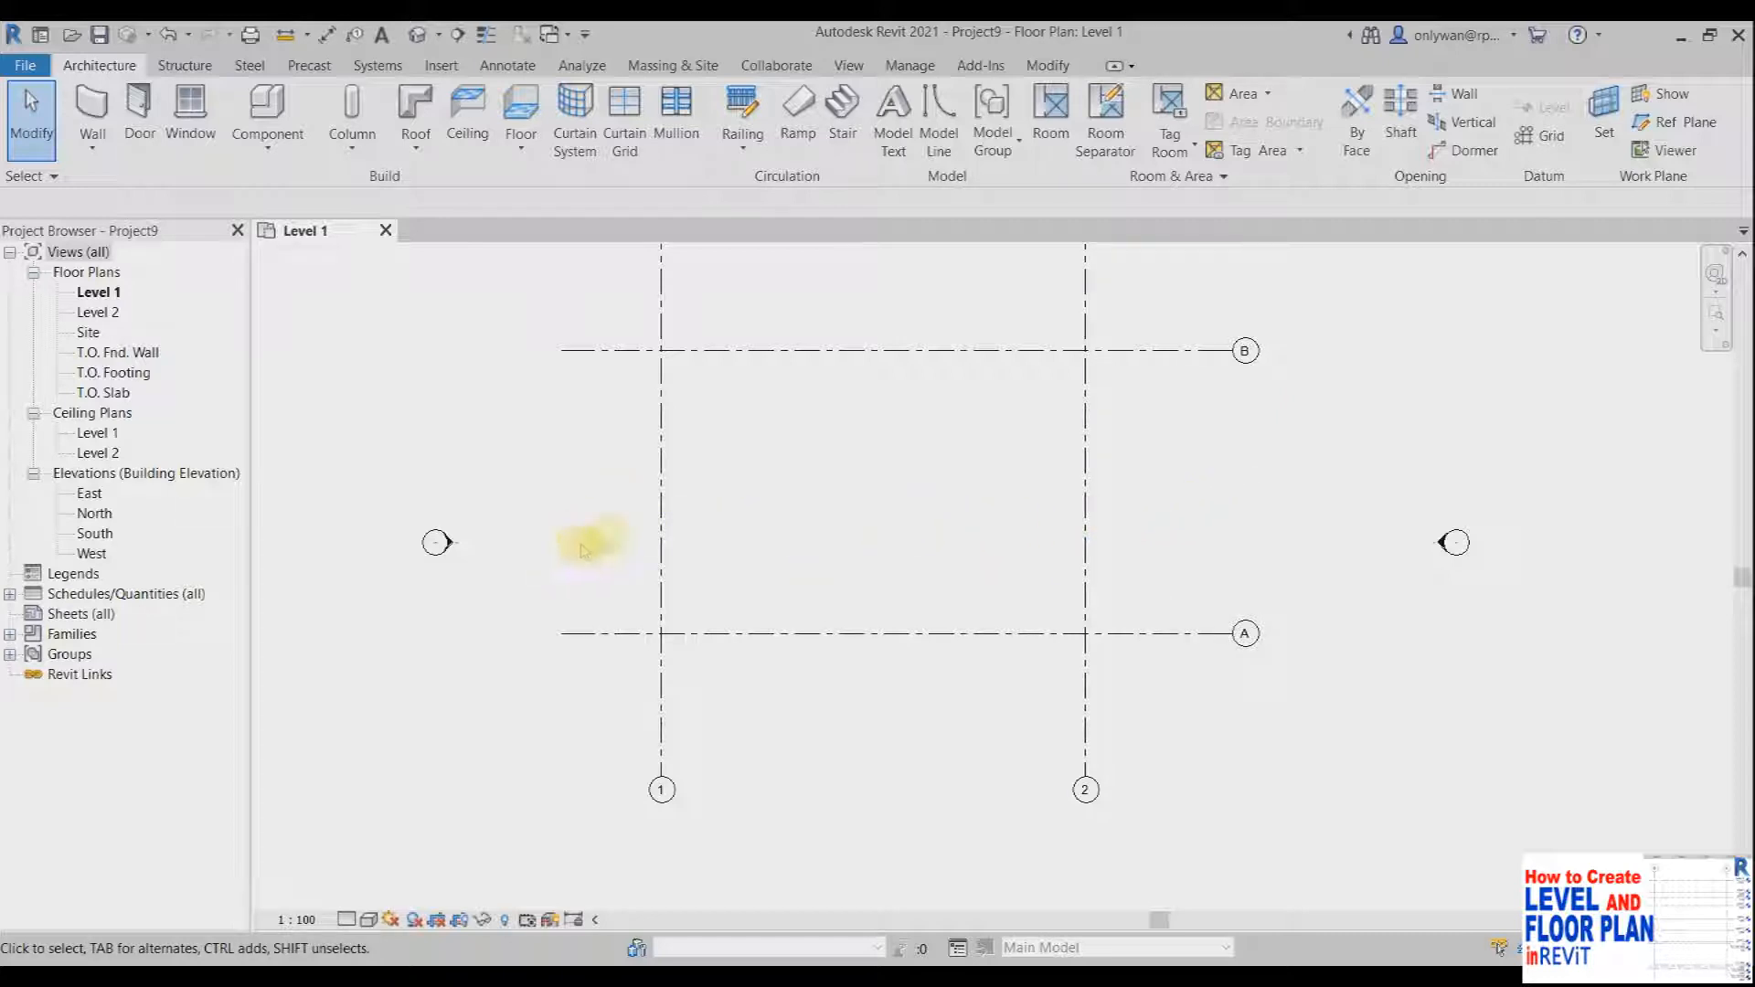
Step: Open the East elevation and draw a new level at about 6300 above Level 2, aligned with the existing level ends
{"action": "double_click", "coordinate": [88, 496]}
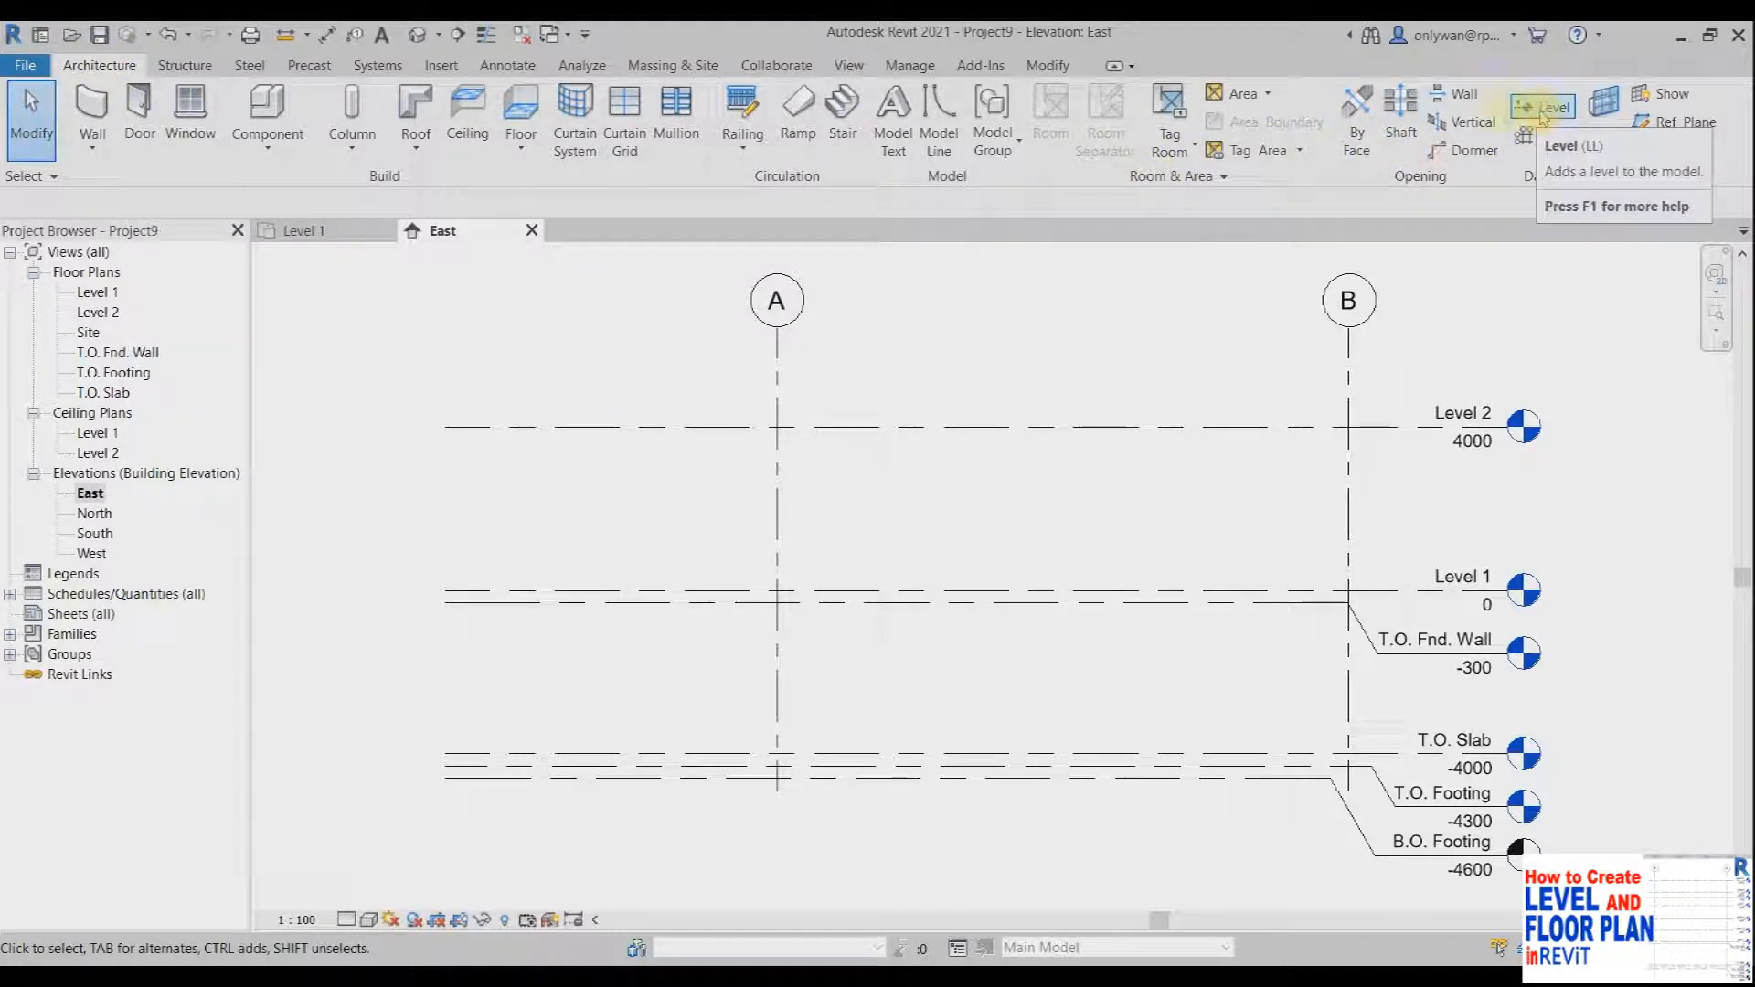
{"action": "left_click", "coordinate": [171, 66]}
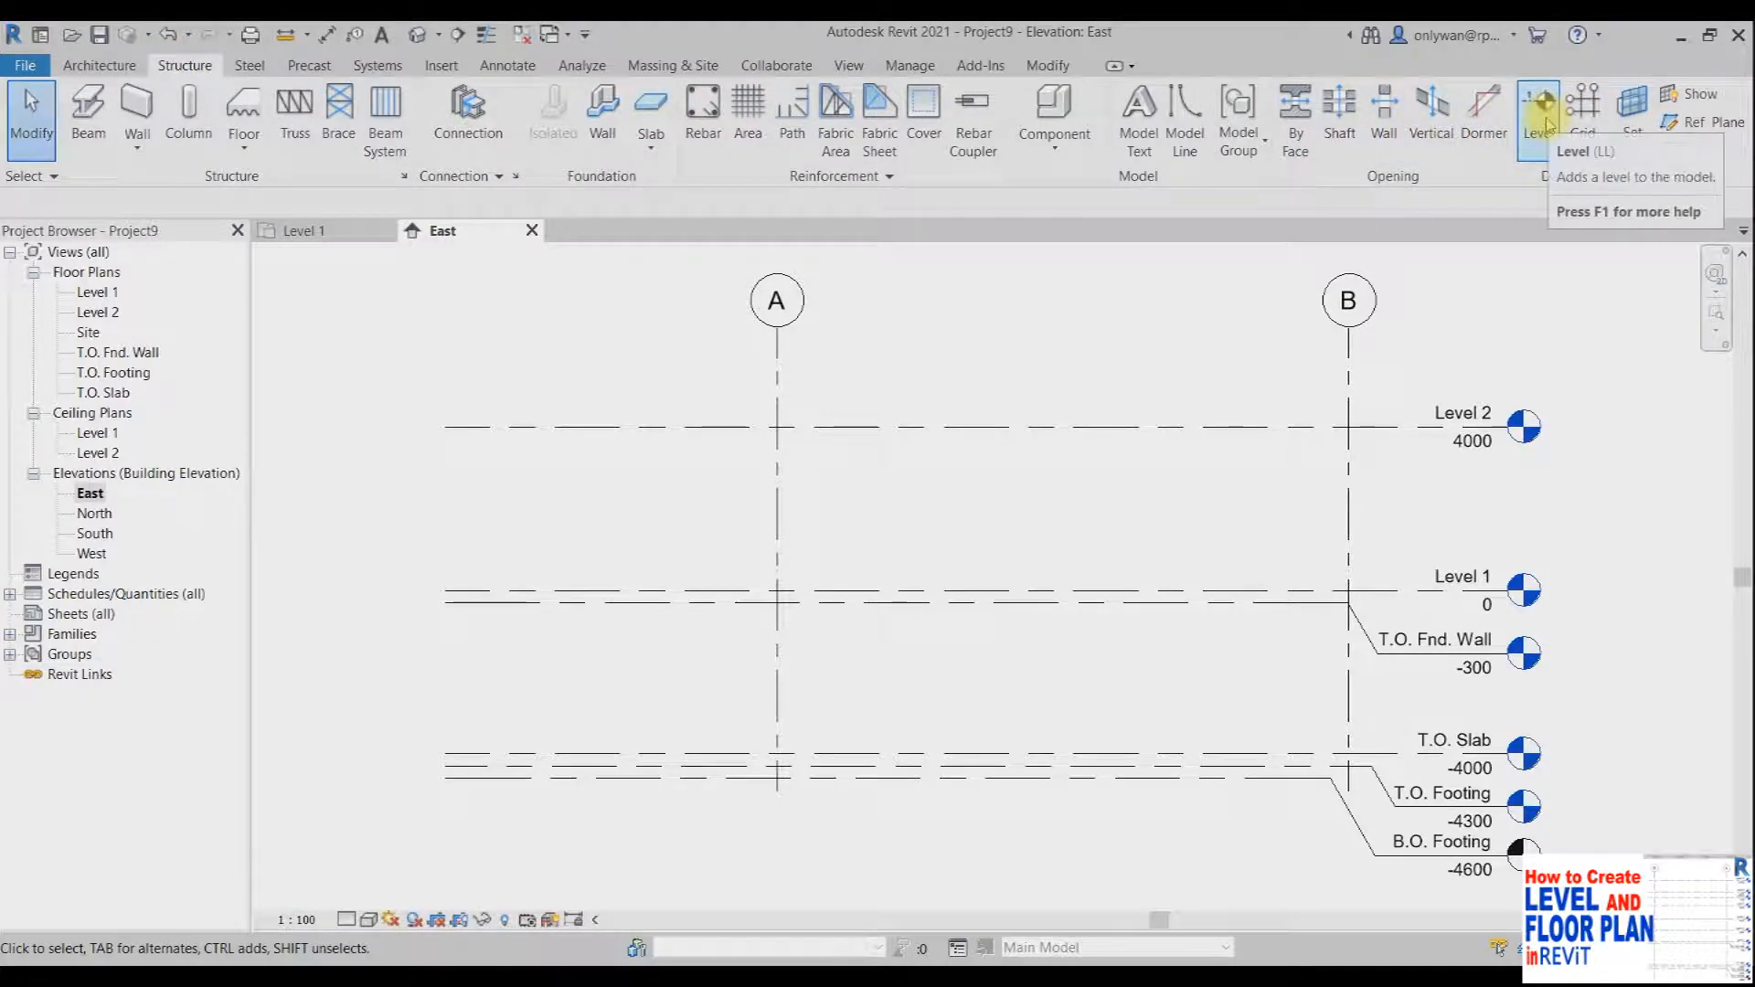
{"action": "left_click", "coordinate": [99, 65]}
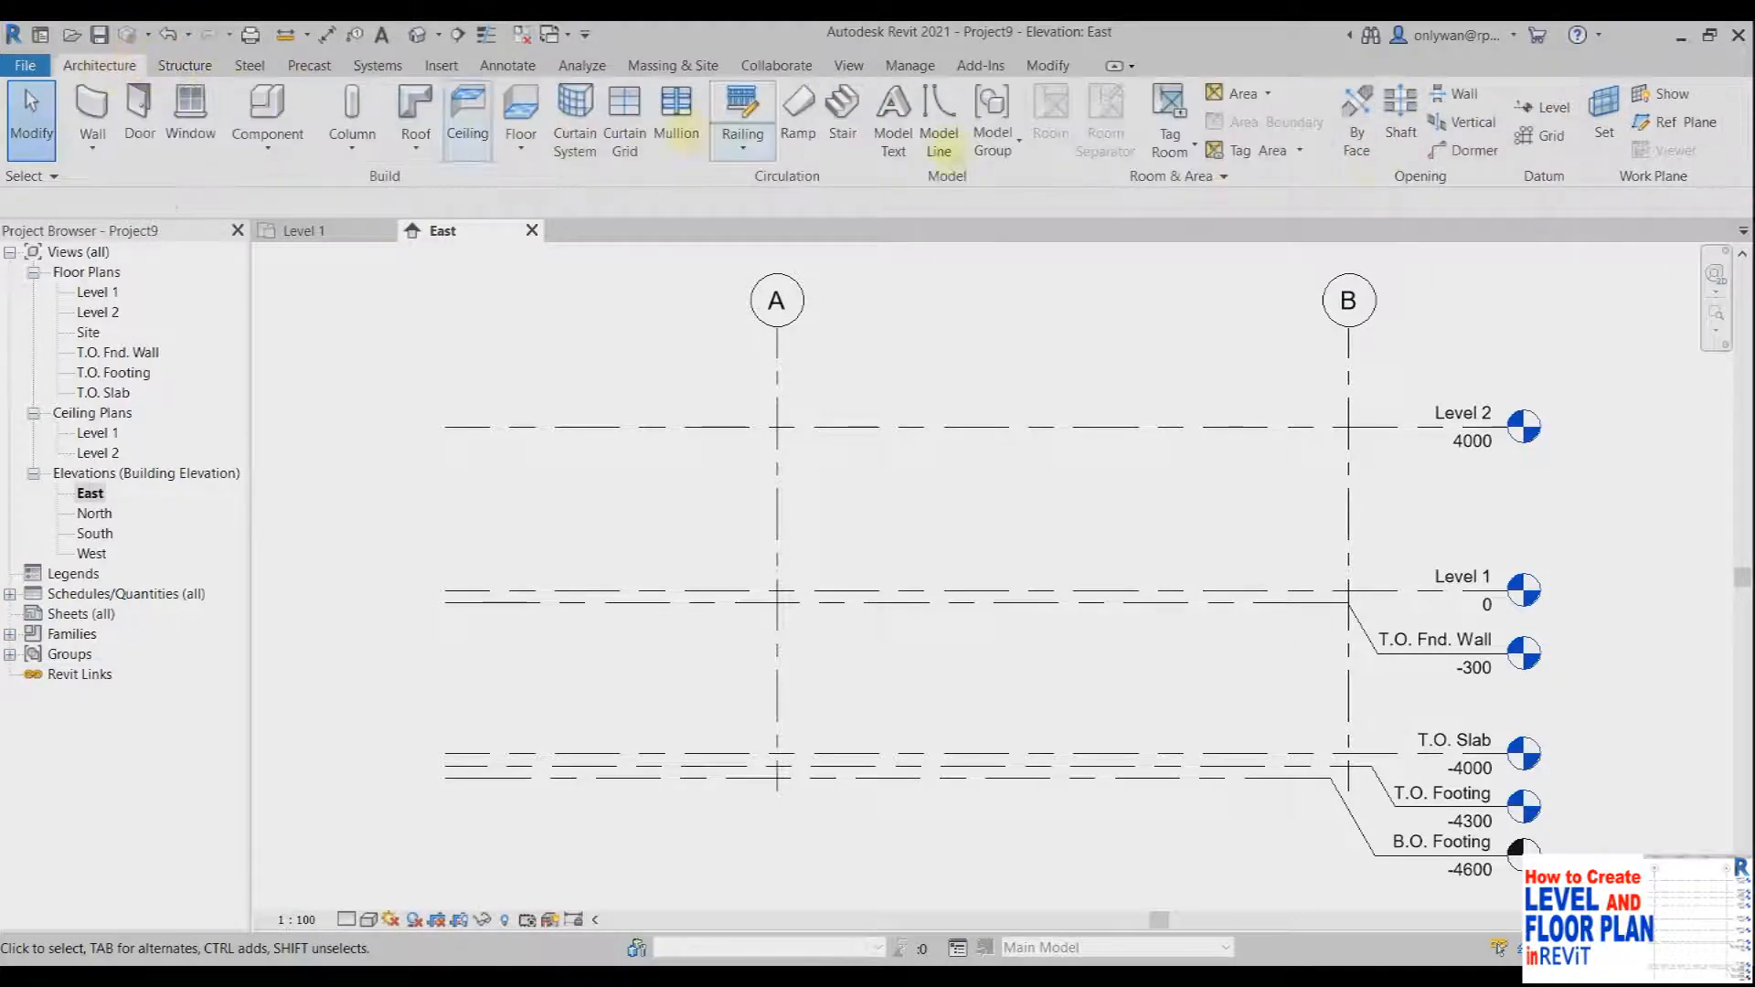
{"action": "left_click", "coordinate": [1551, 110]}
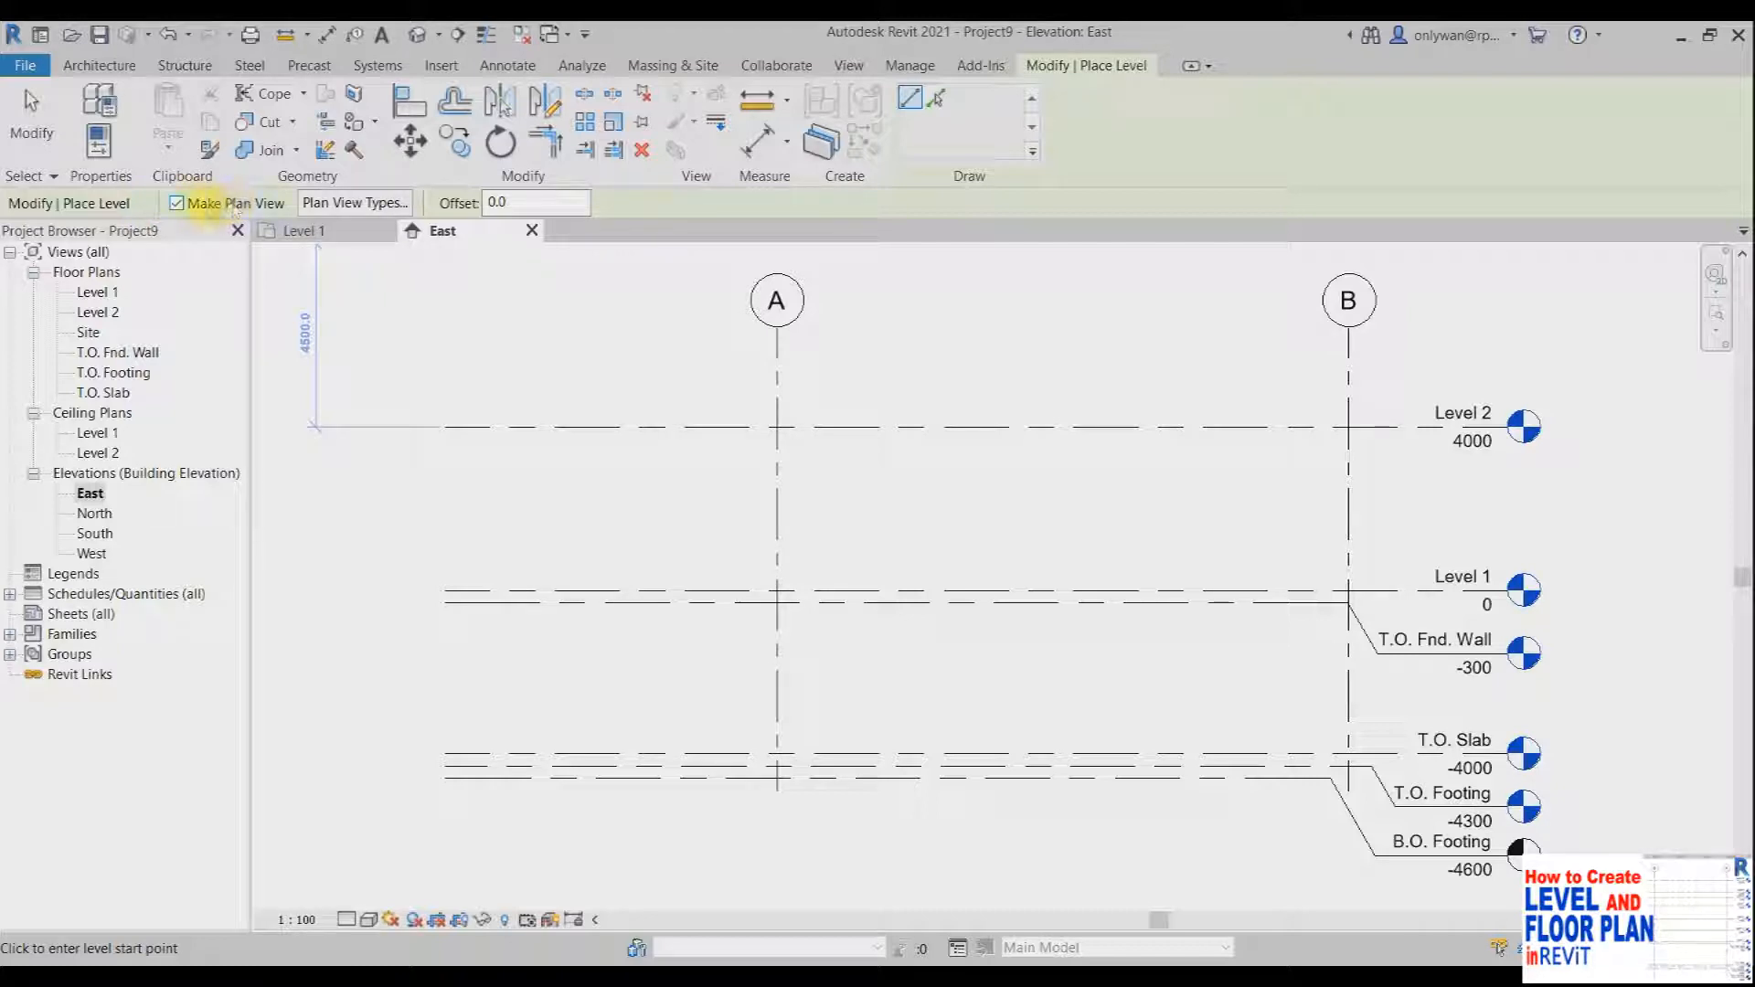
{"action": "left_click", "coordinate": [446, 333]}
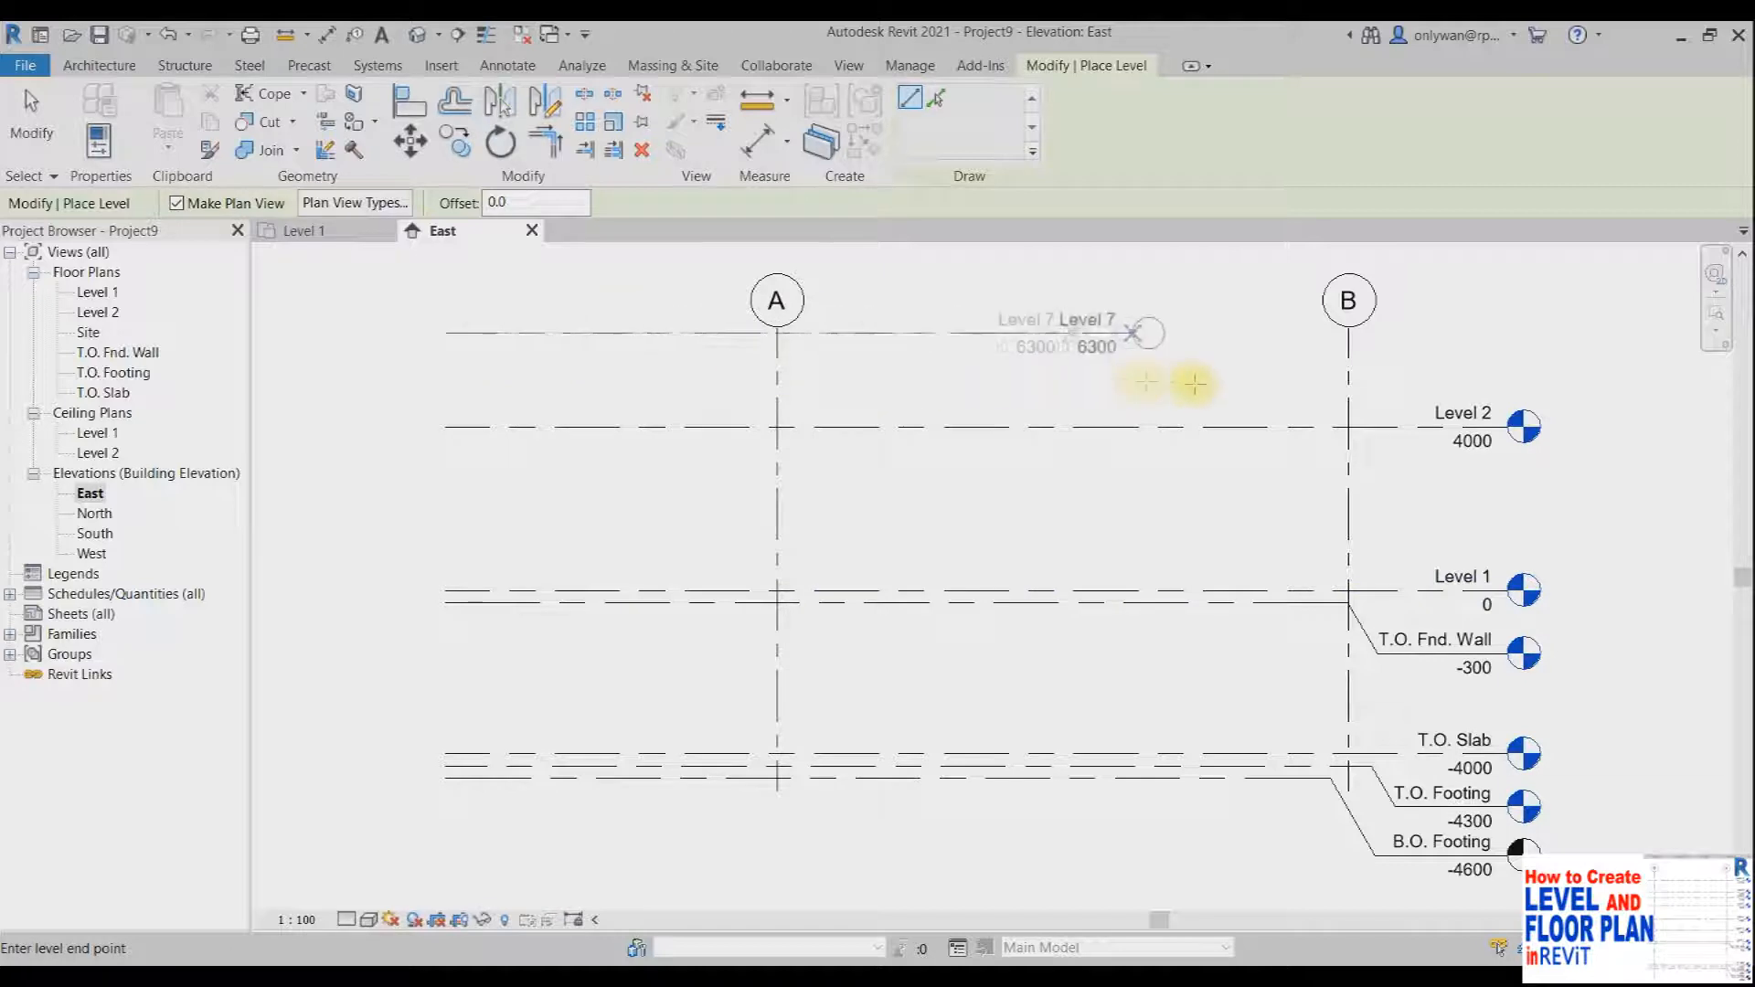
{"action": "left_click", "coordinate": [1508, 334]}
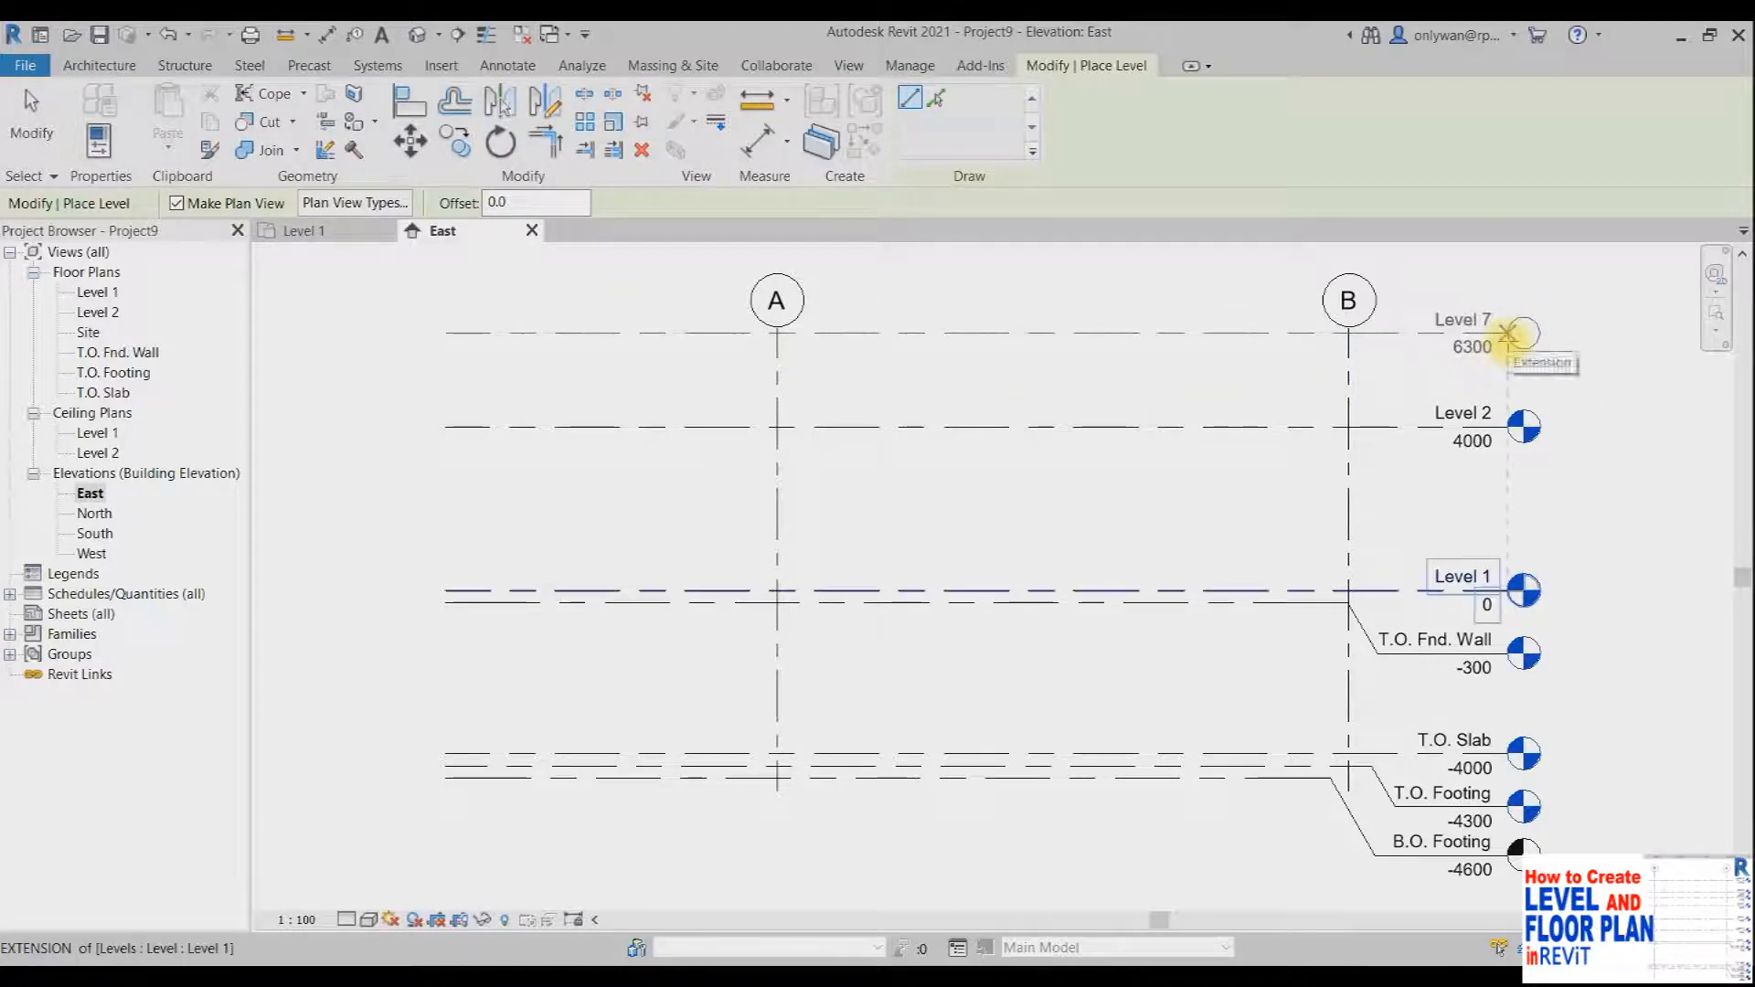
{"action": "left_click", "coordinate": [1508, 334]}
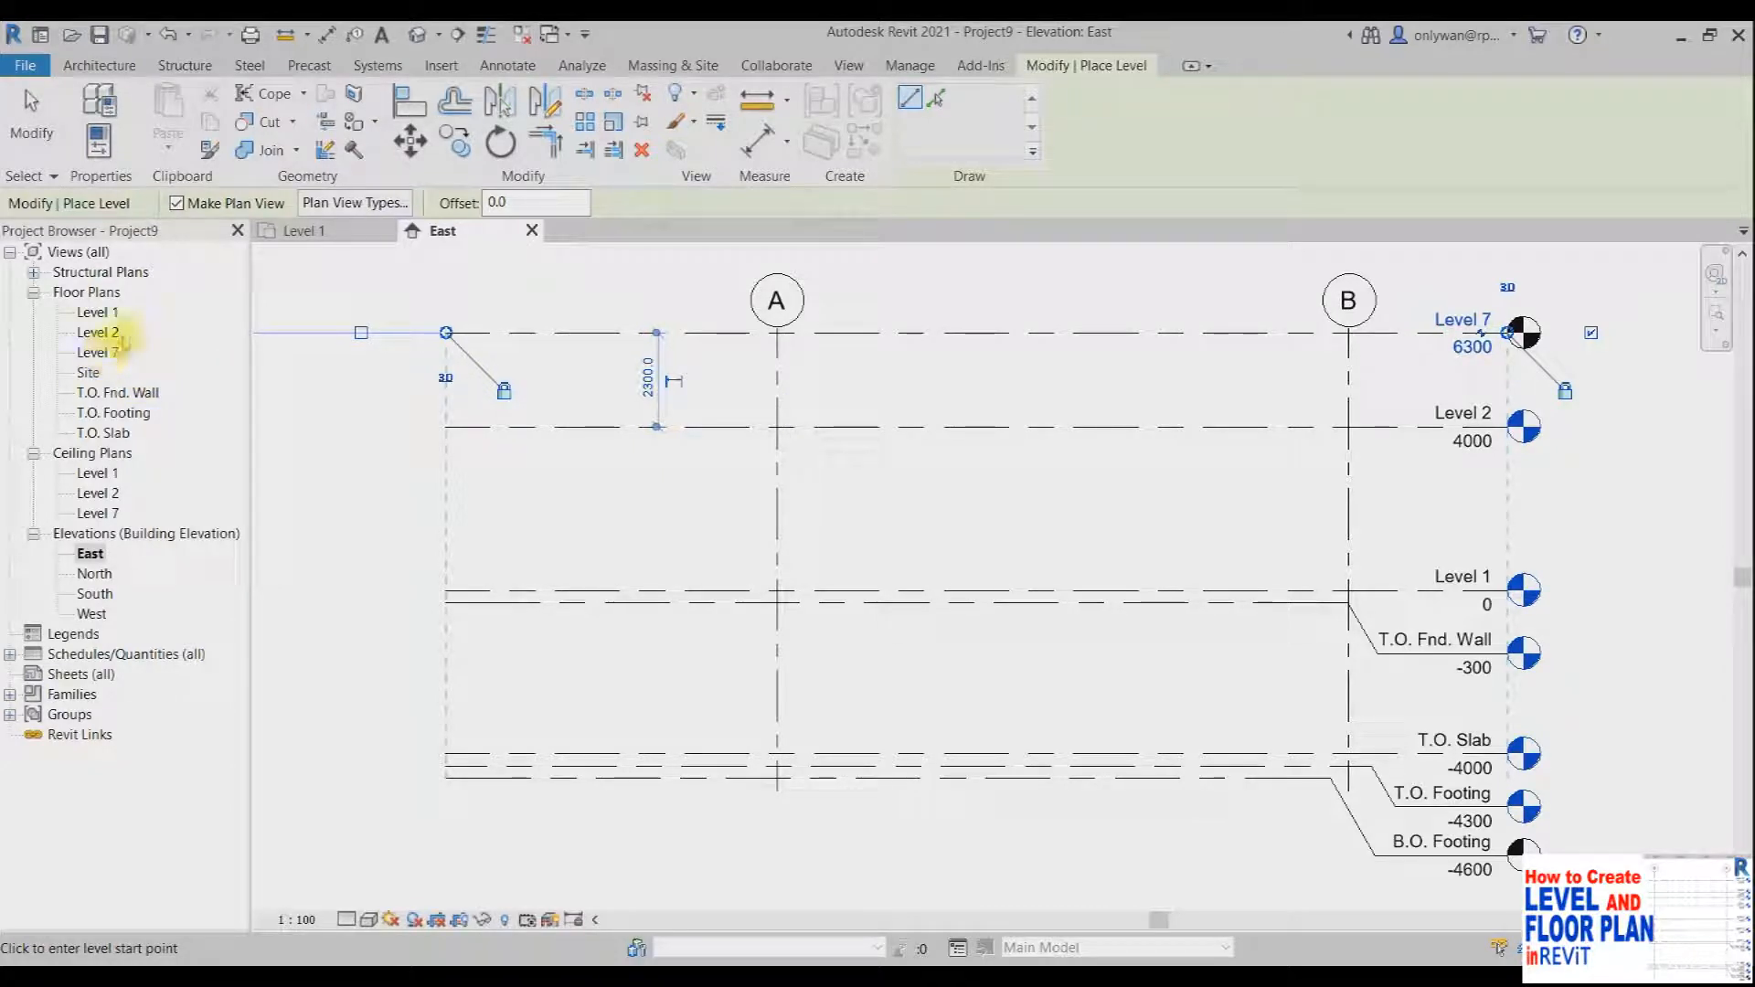
Step: Check the plan view types for new levels and examine the new top level's structural, floor and ceiling plan views
{"action": "left_click", "coordinate": [391, 204]}
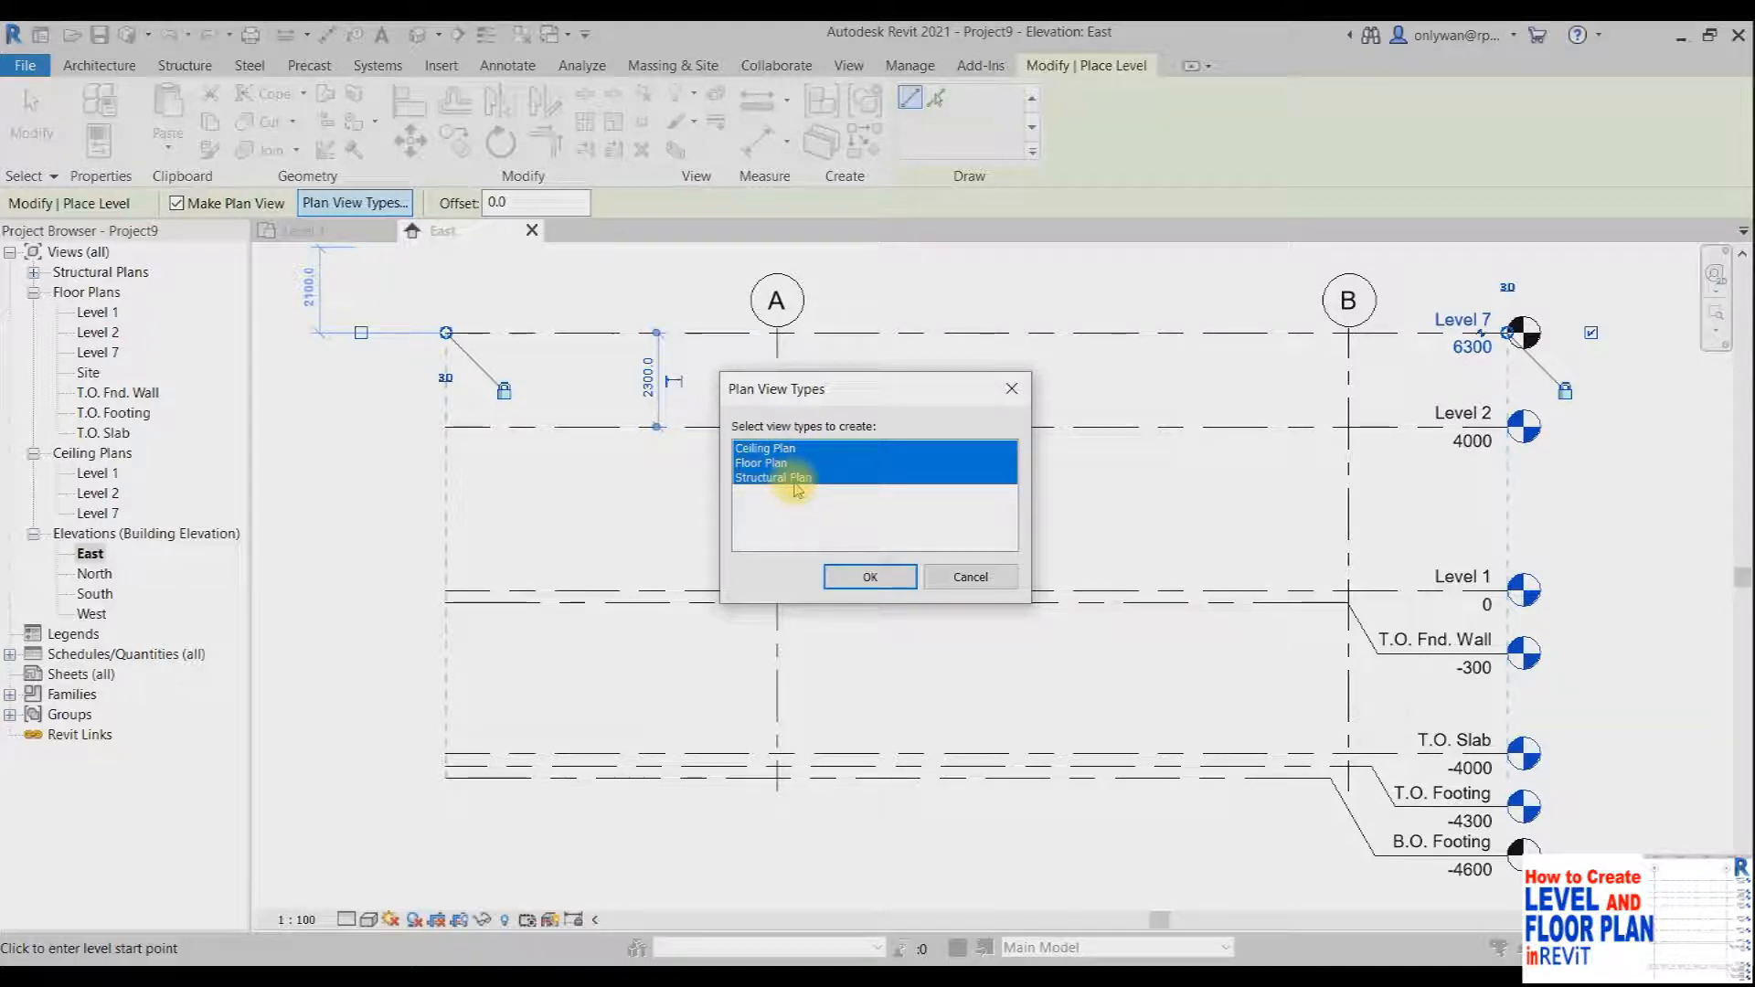
{"action": "left_click", "coordinate": [845, 574]}
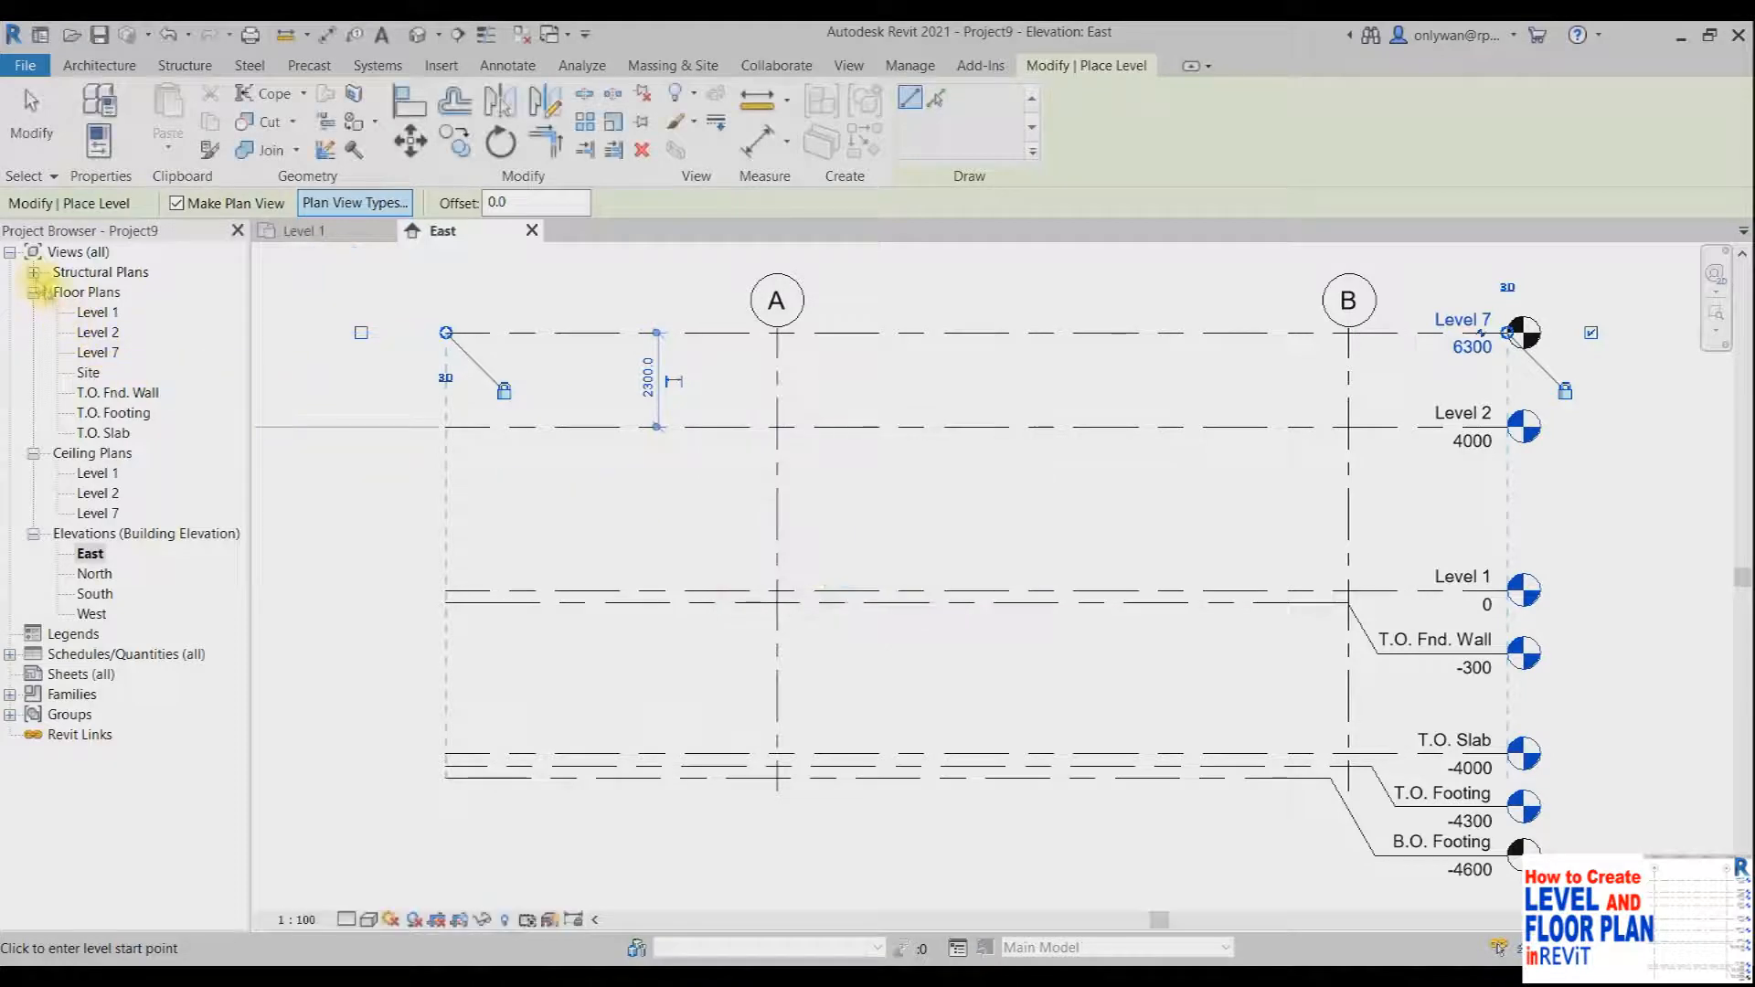
{"action": "key", "text": "Escape"}
{"action": "key", "text": "Escape"}
{"action": "left_click", "coordinate": [33, 273]}
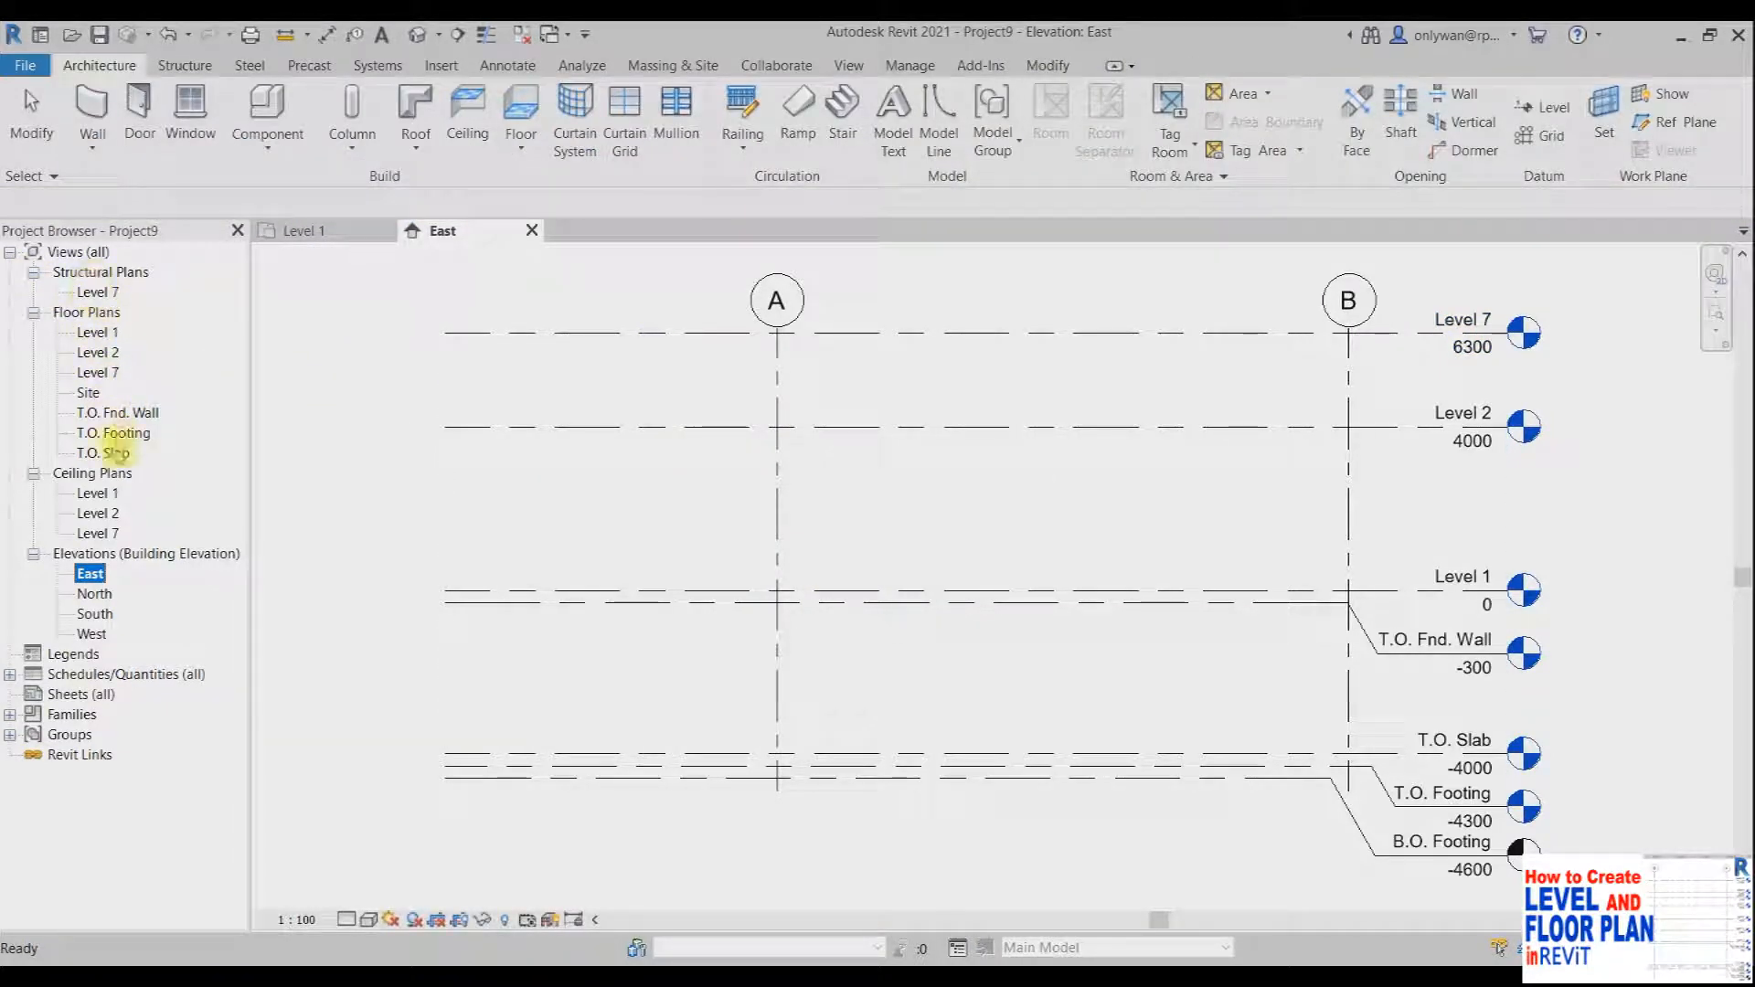
{"action": "left_click", "coordinate": [98, 533]}
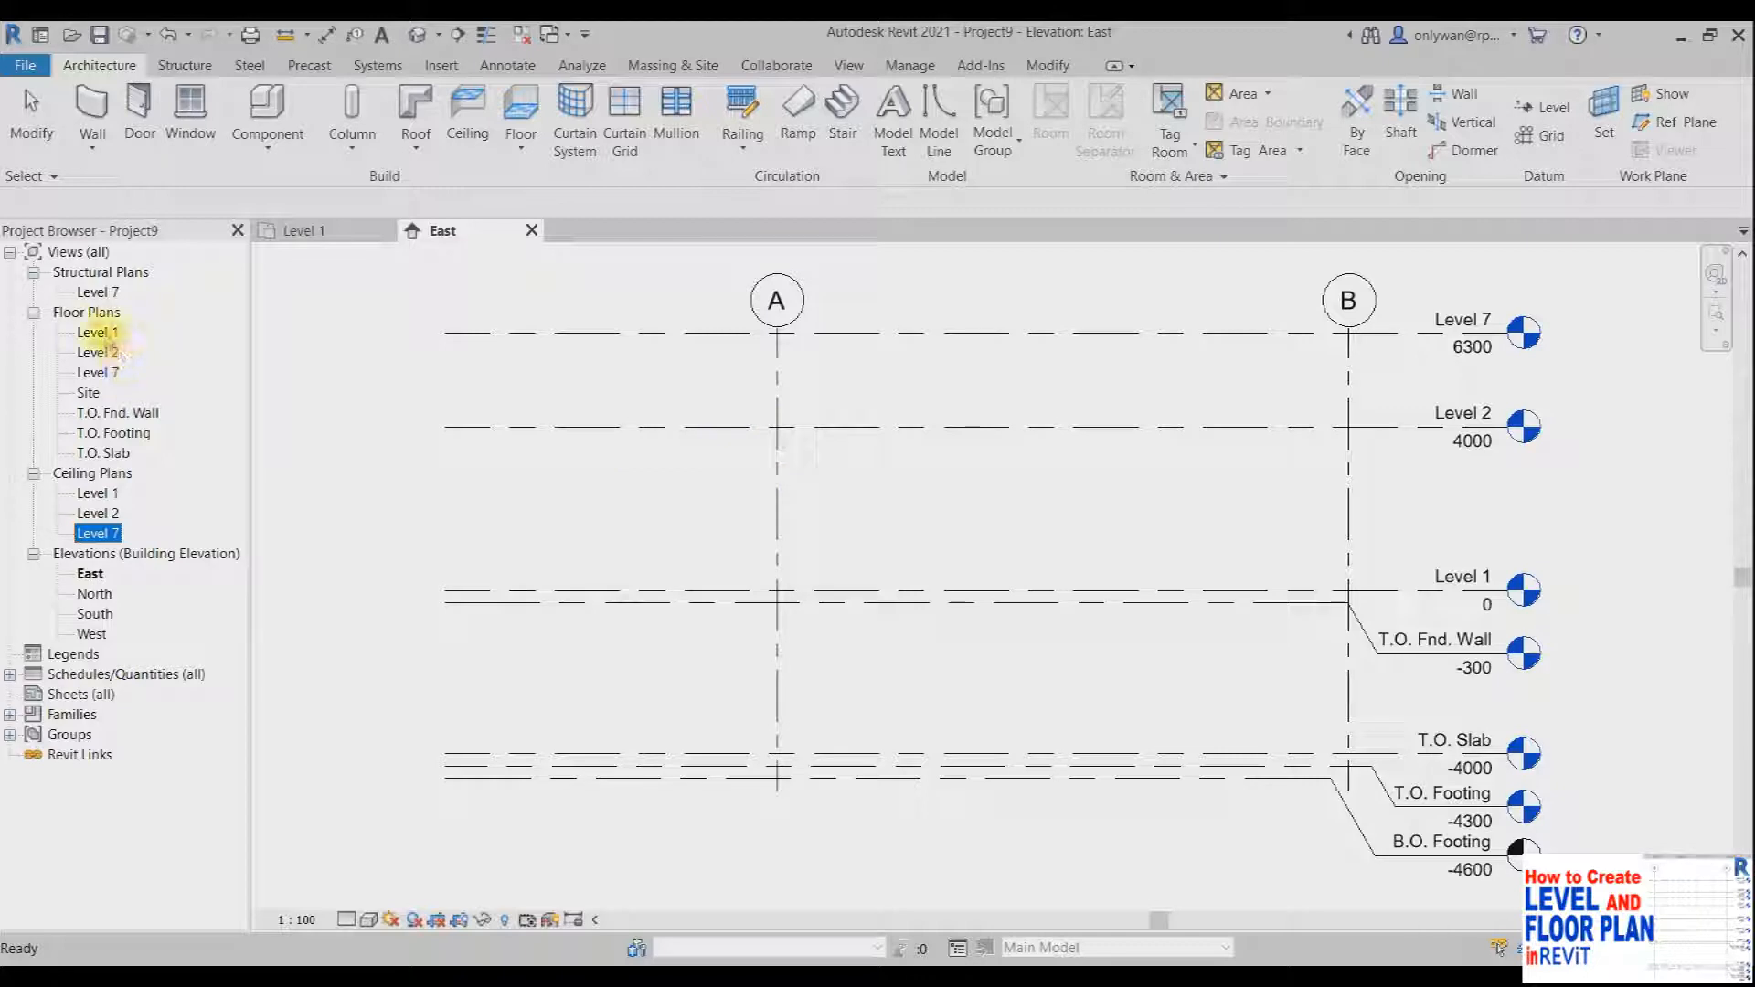
{"action": "left_click", "coordinate": [87, 311]}
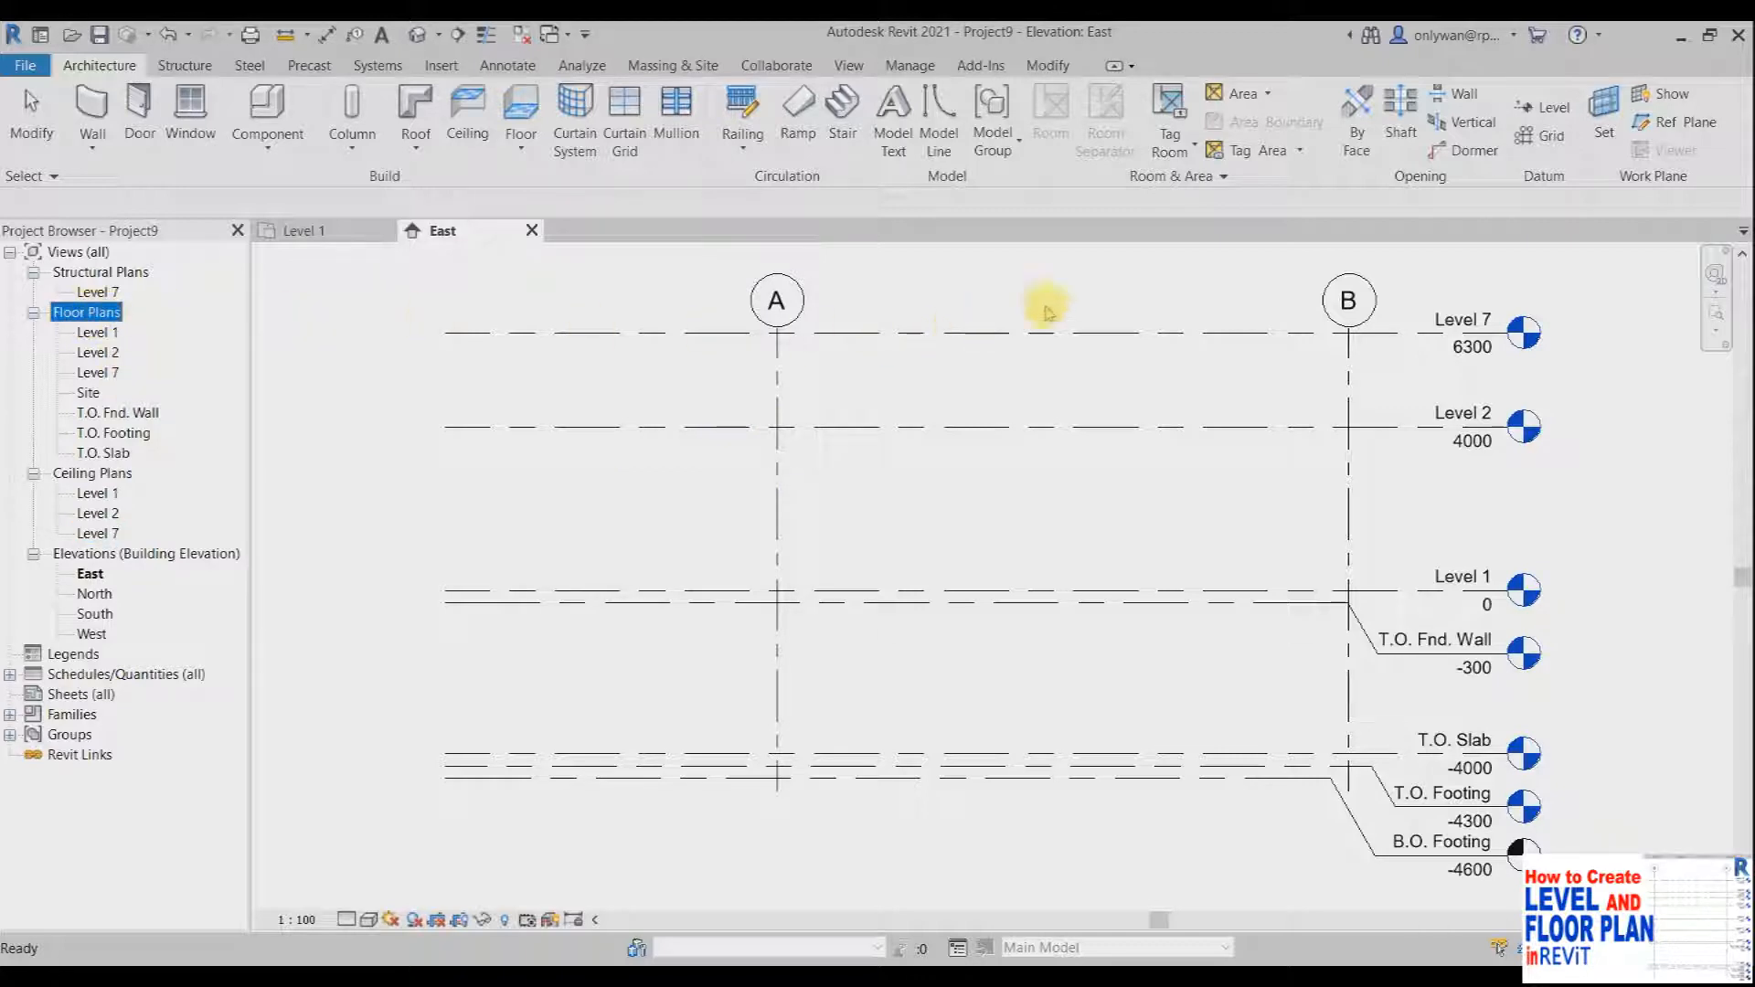
Step: Limit the plan views created for new levels to Floor Plan, and draw a level about 1400 above Level 7, aligned with the existing ends
{"action": "left_click", "coordinate": [1543, 107]}
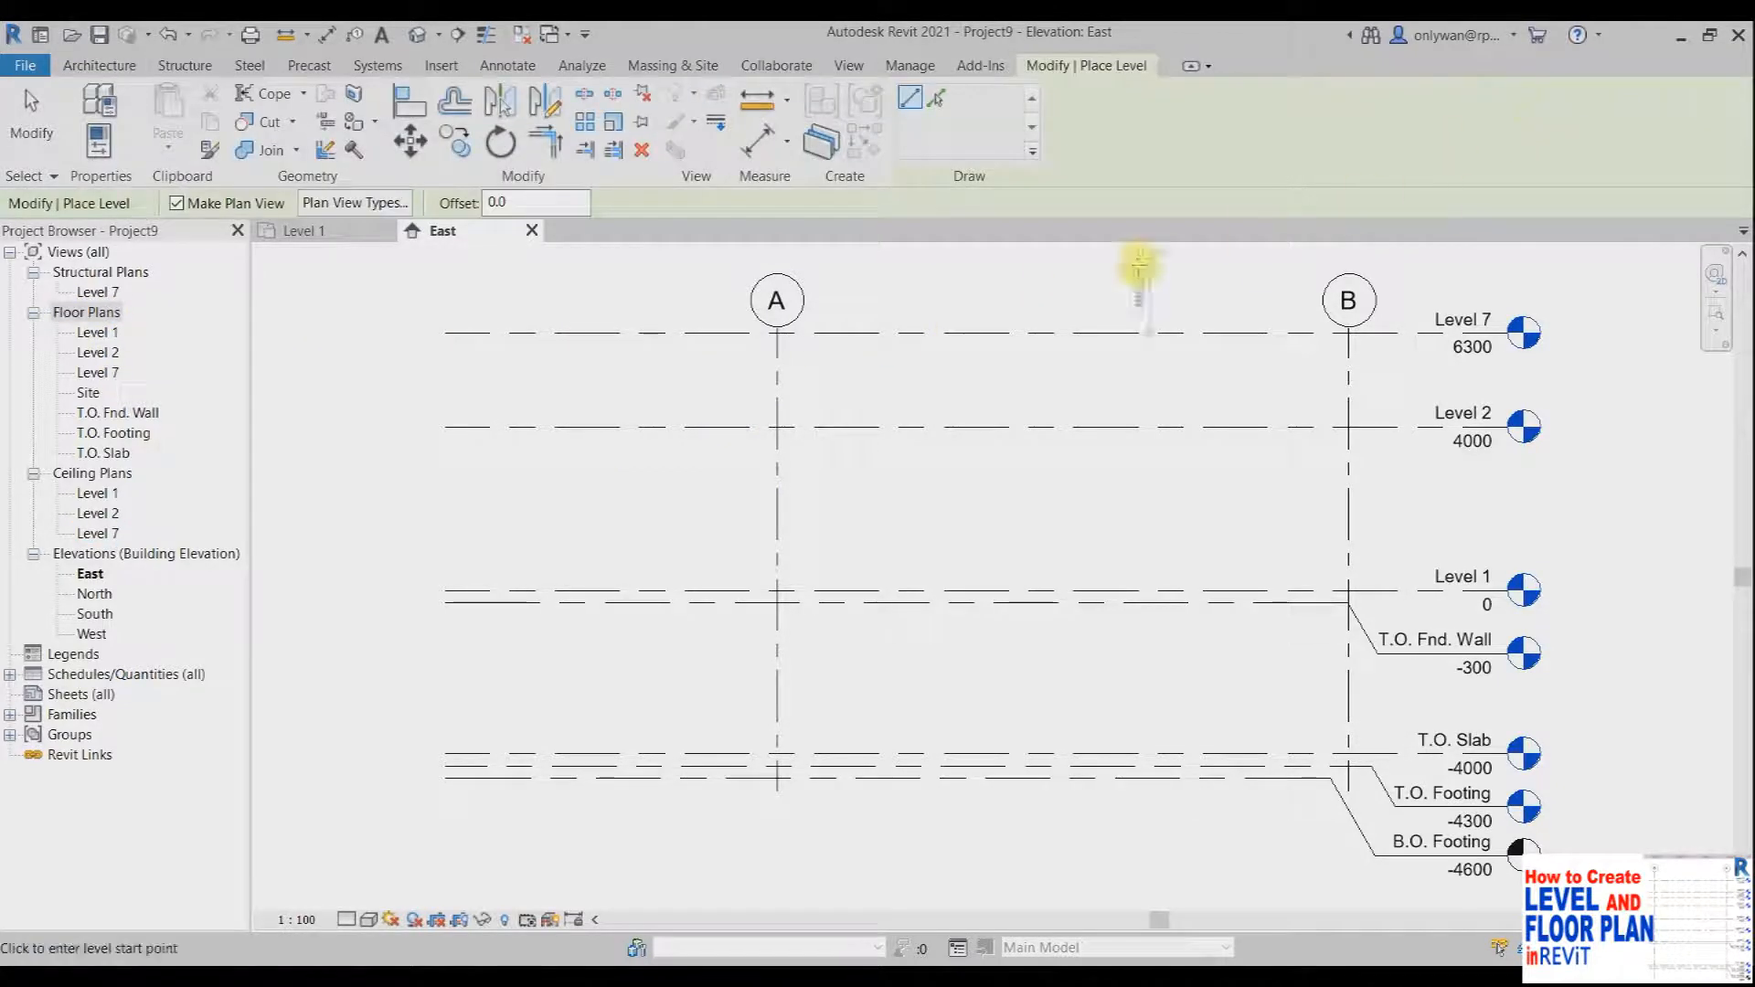
{"action": "left_click", "coordinate": [396, 203]}
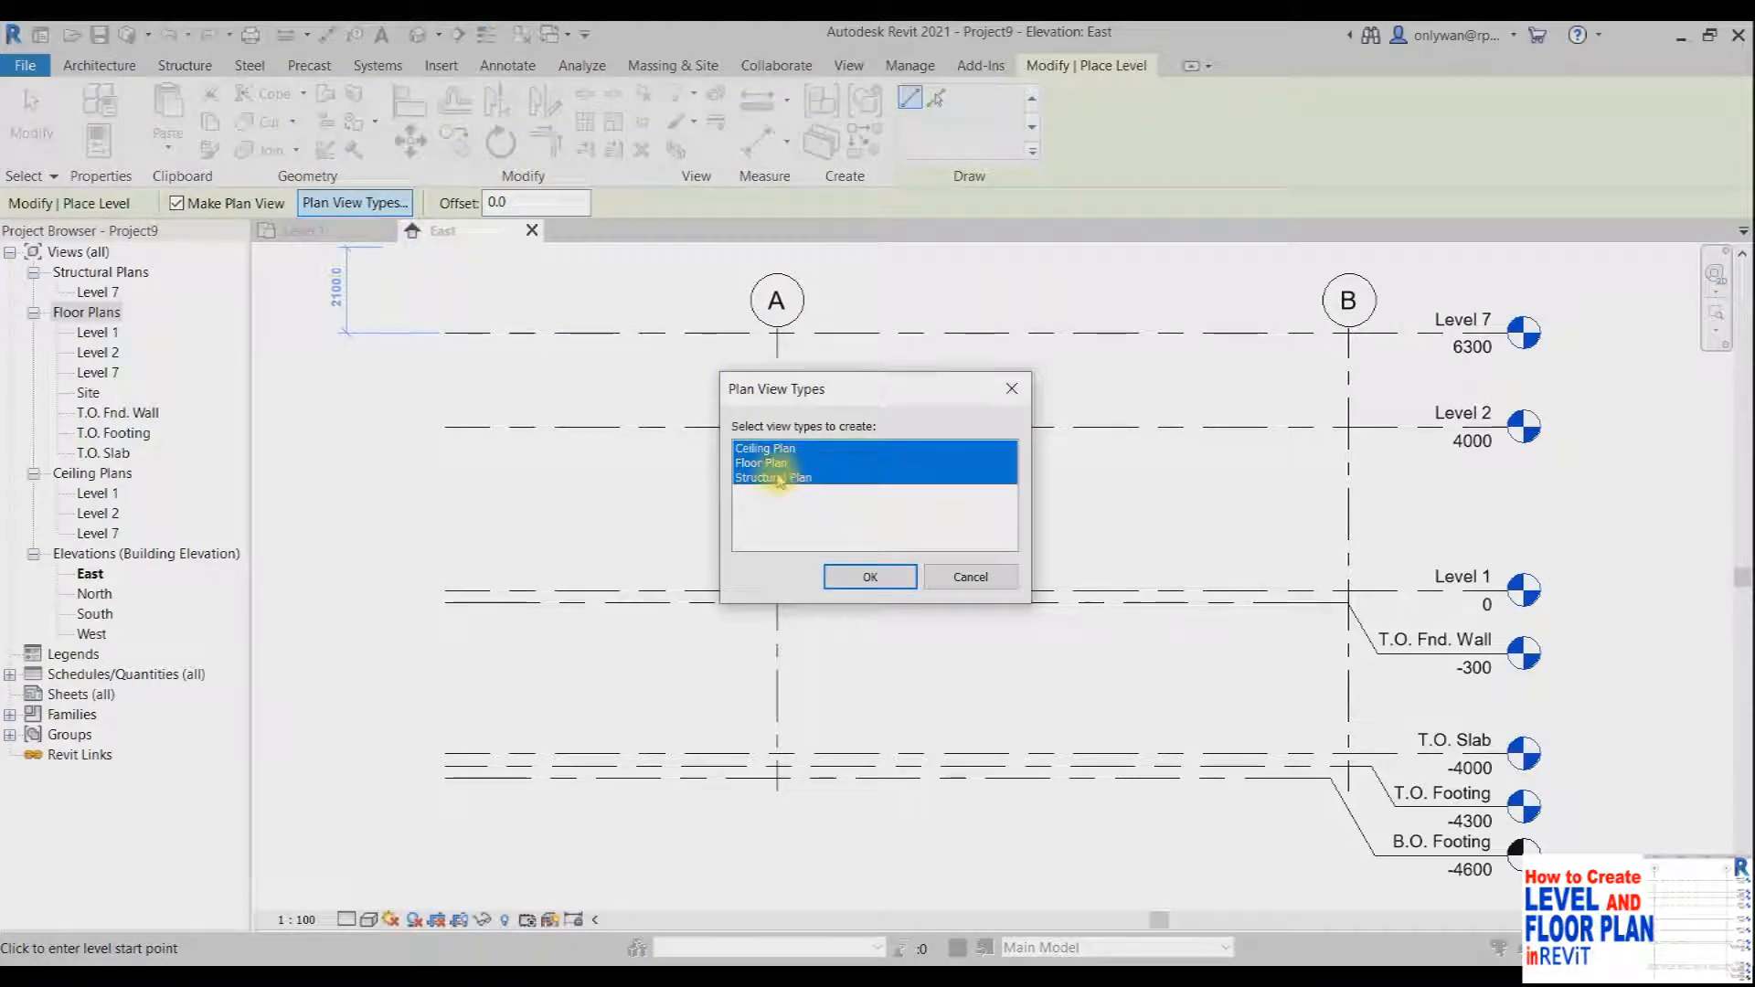
{"action": "left_click", "coordinate": [774, 480]}
{"action": "left_click", "coordinate": [766, 449]}
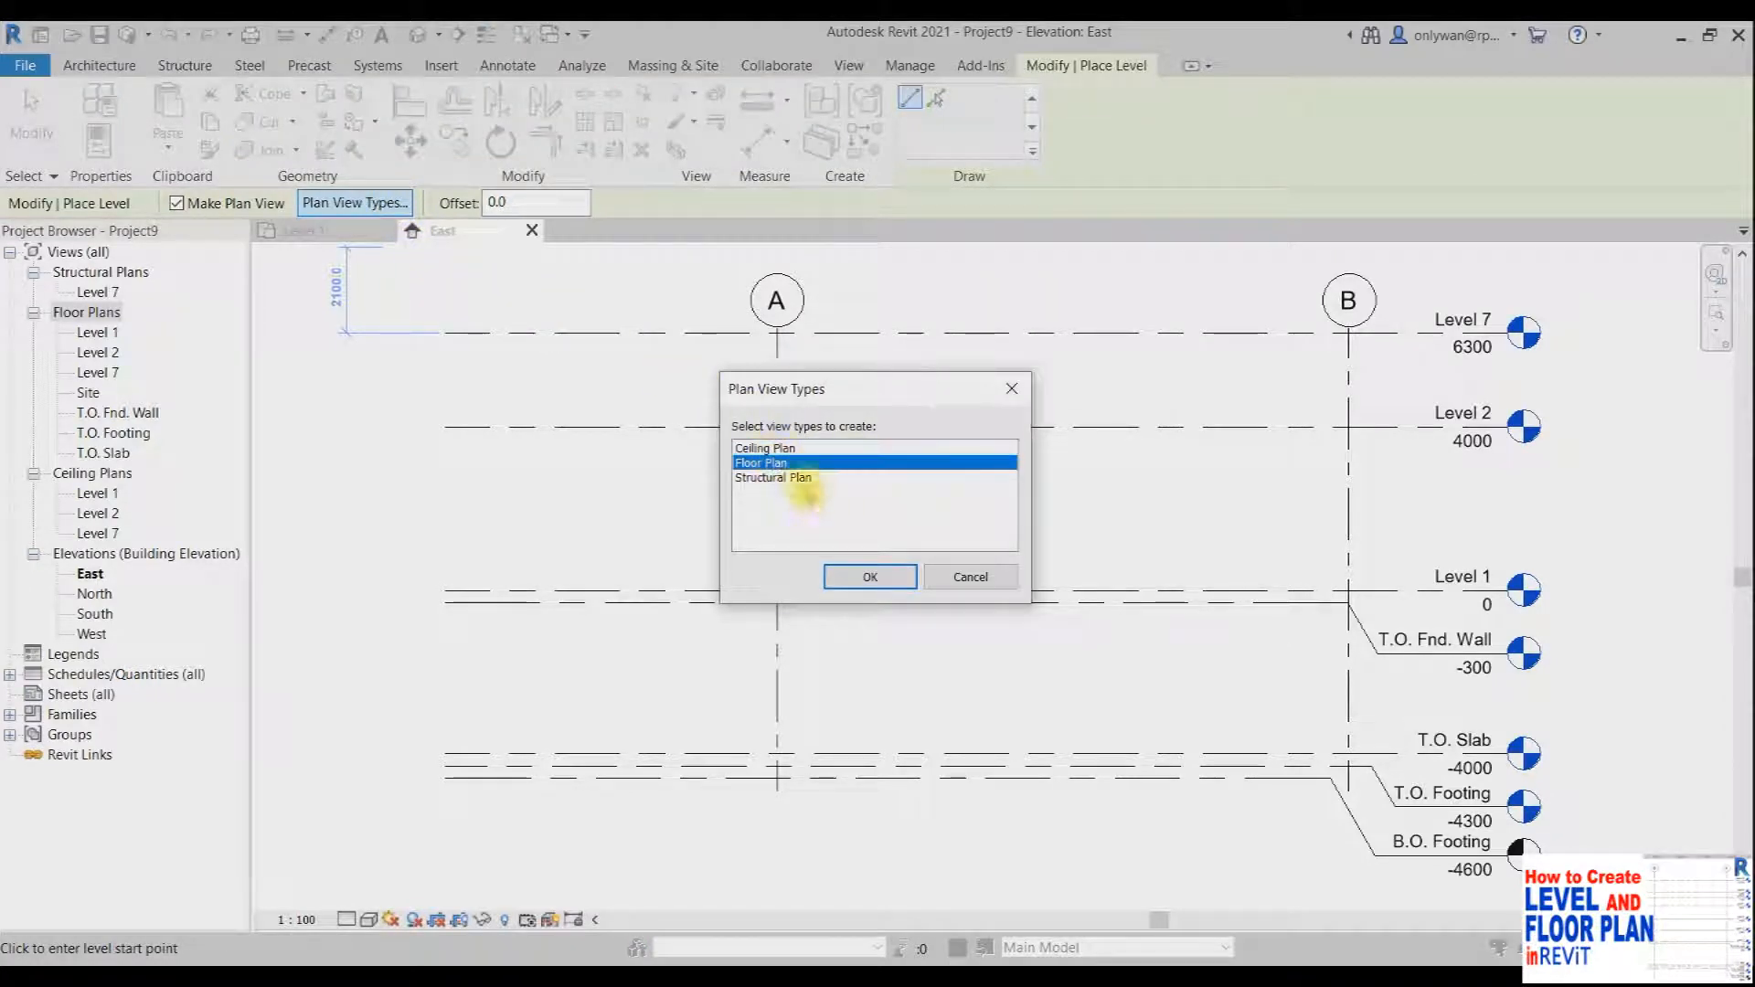
{"action": "left_click", "coordinate": [871, 576]}
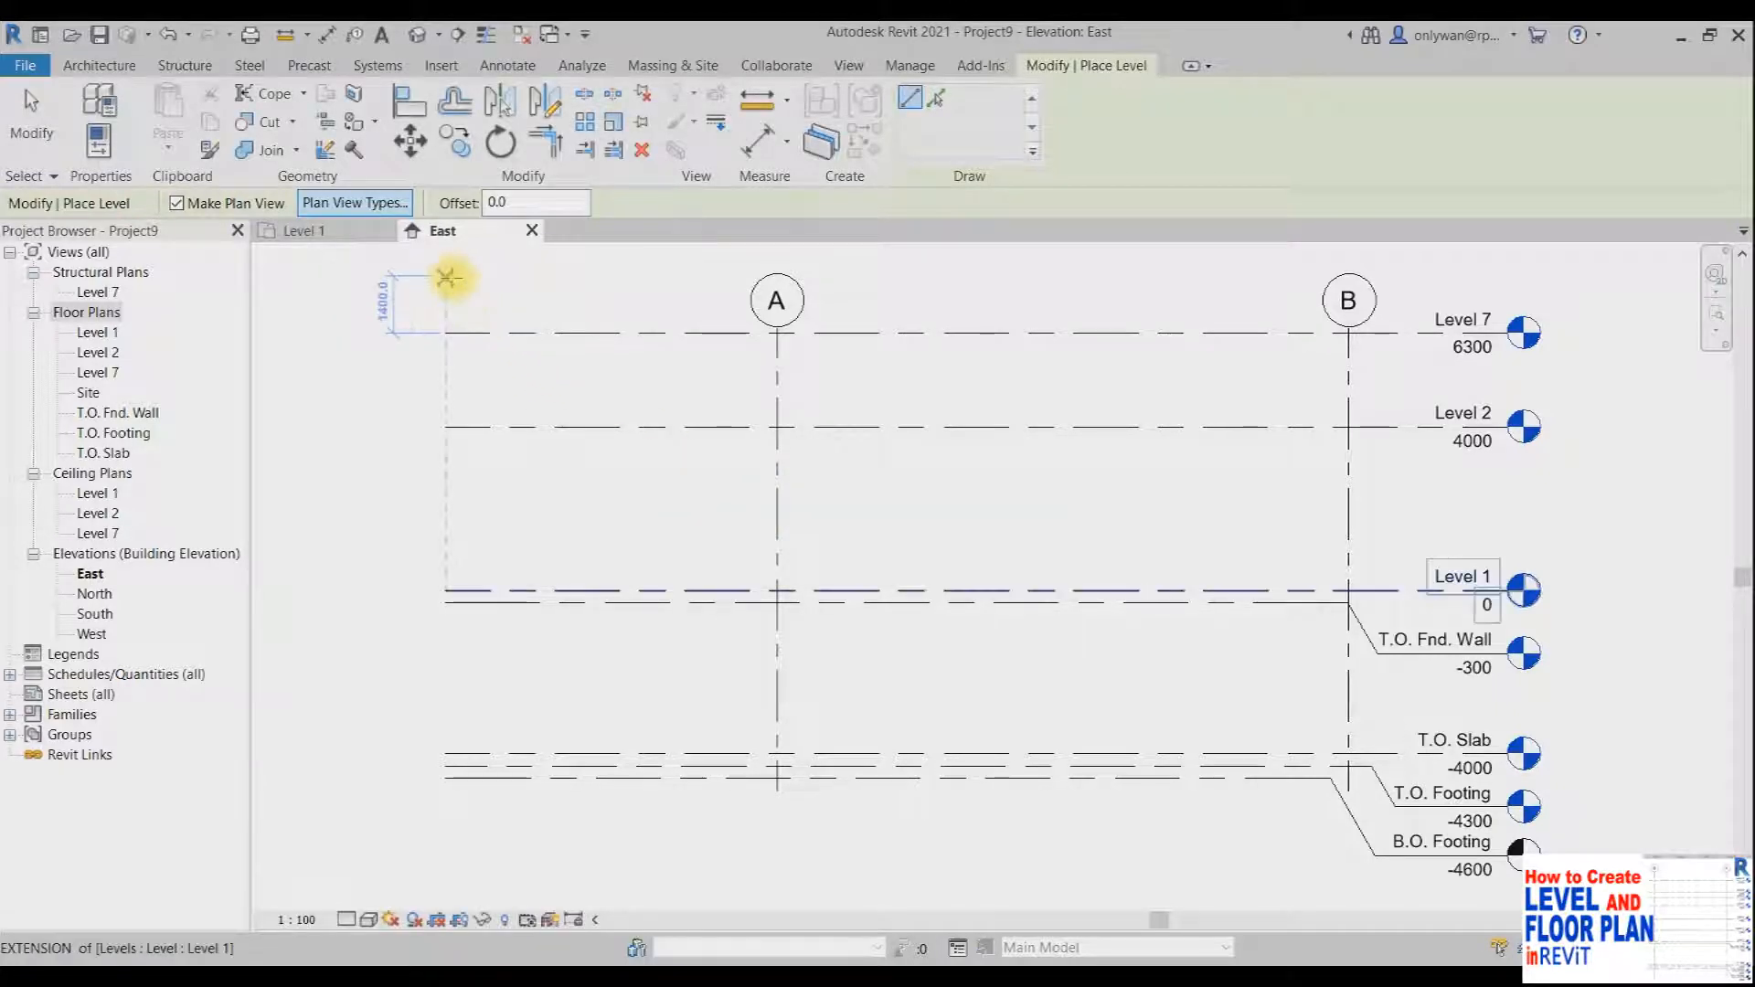
{"action": "left_click", "coordinate": [446, 277]}
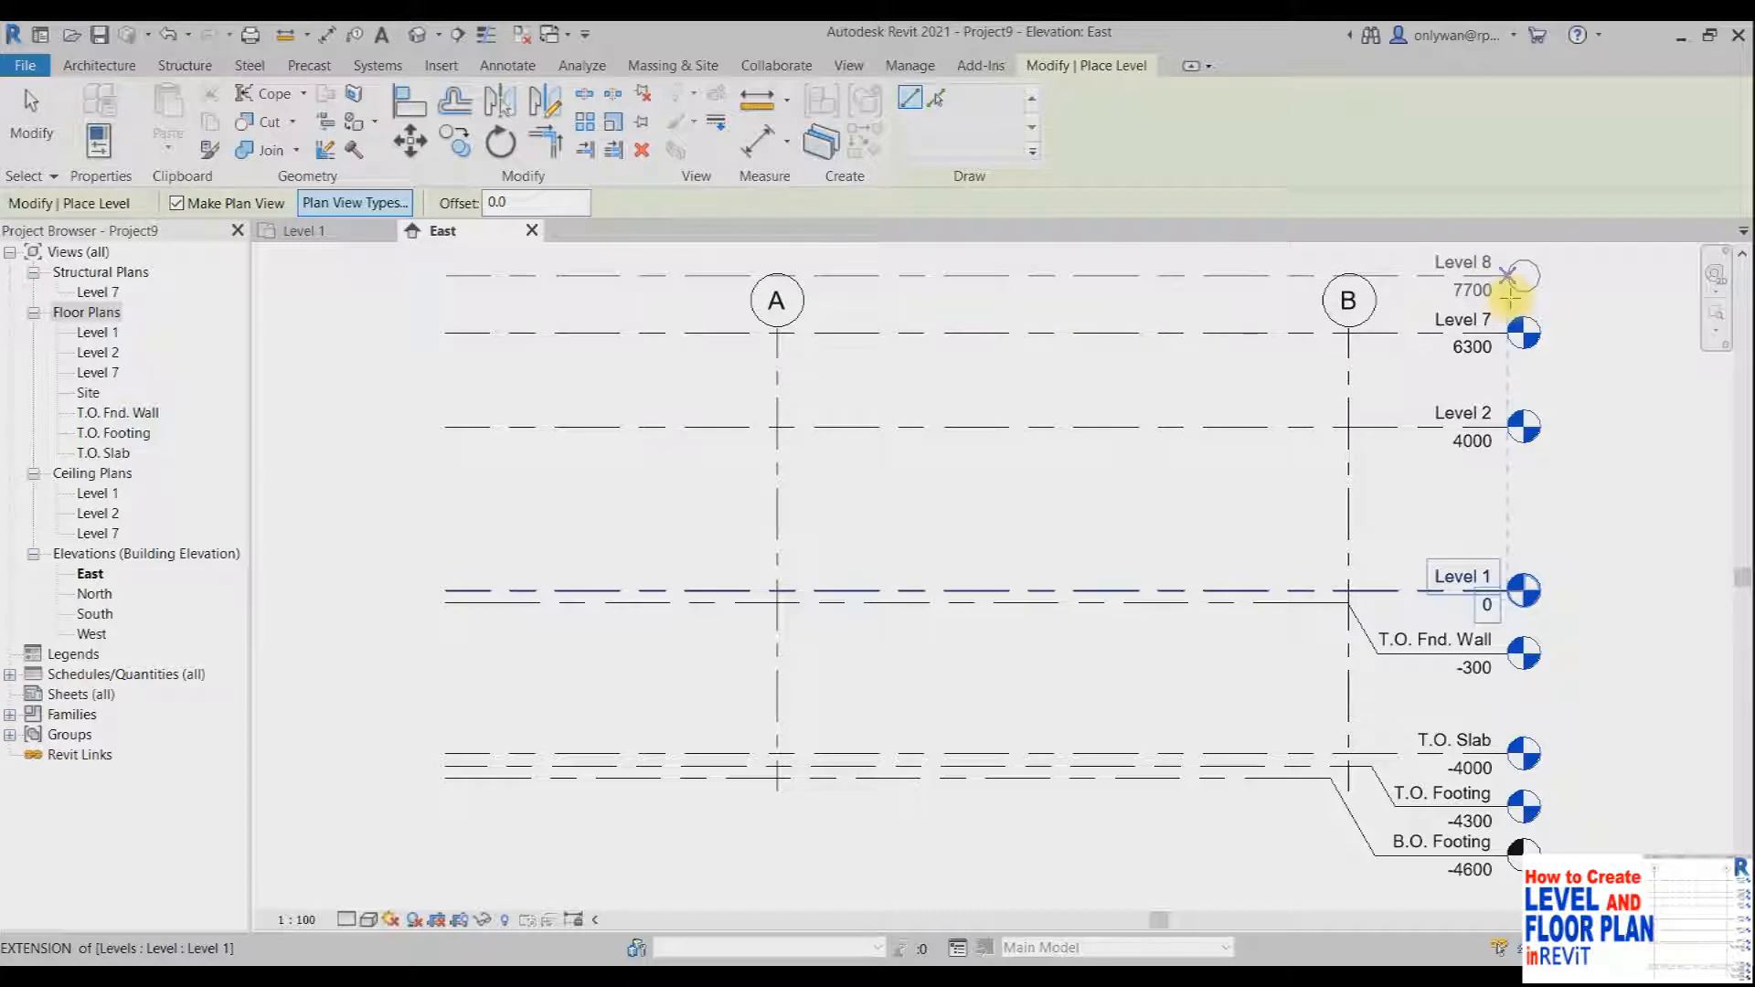
{"action": "left_click", "coordinate": [1510, 297]}
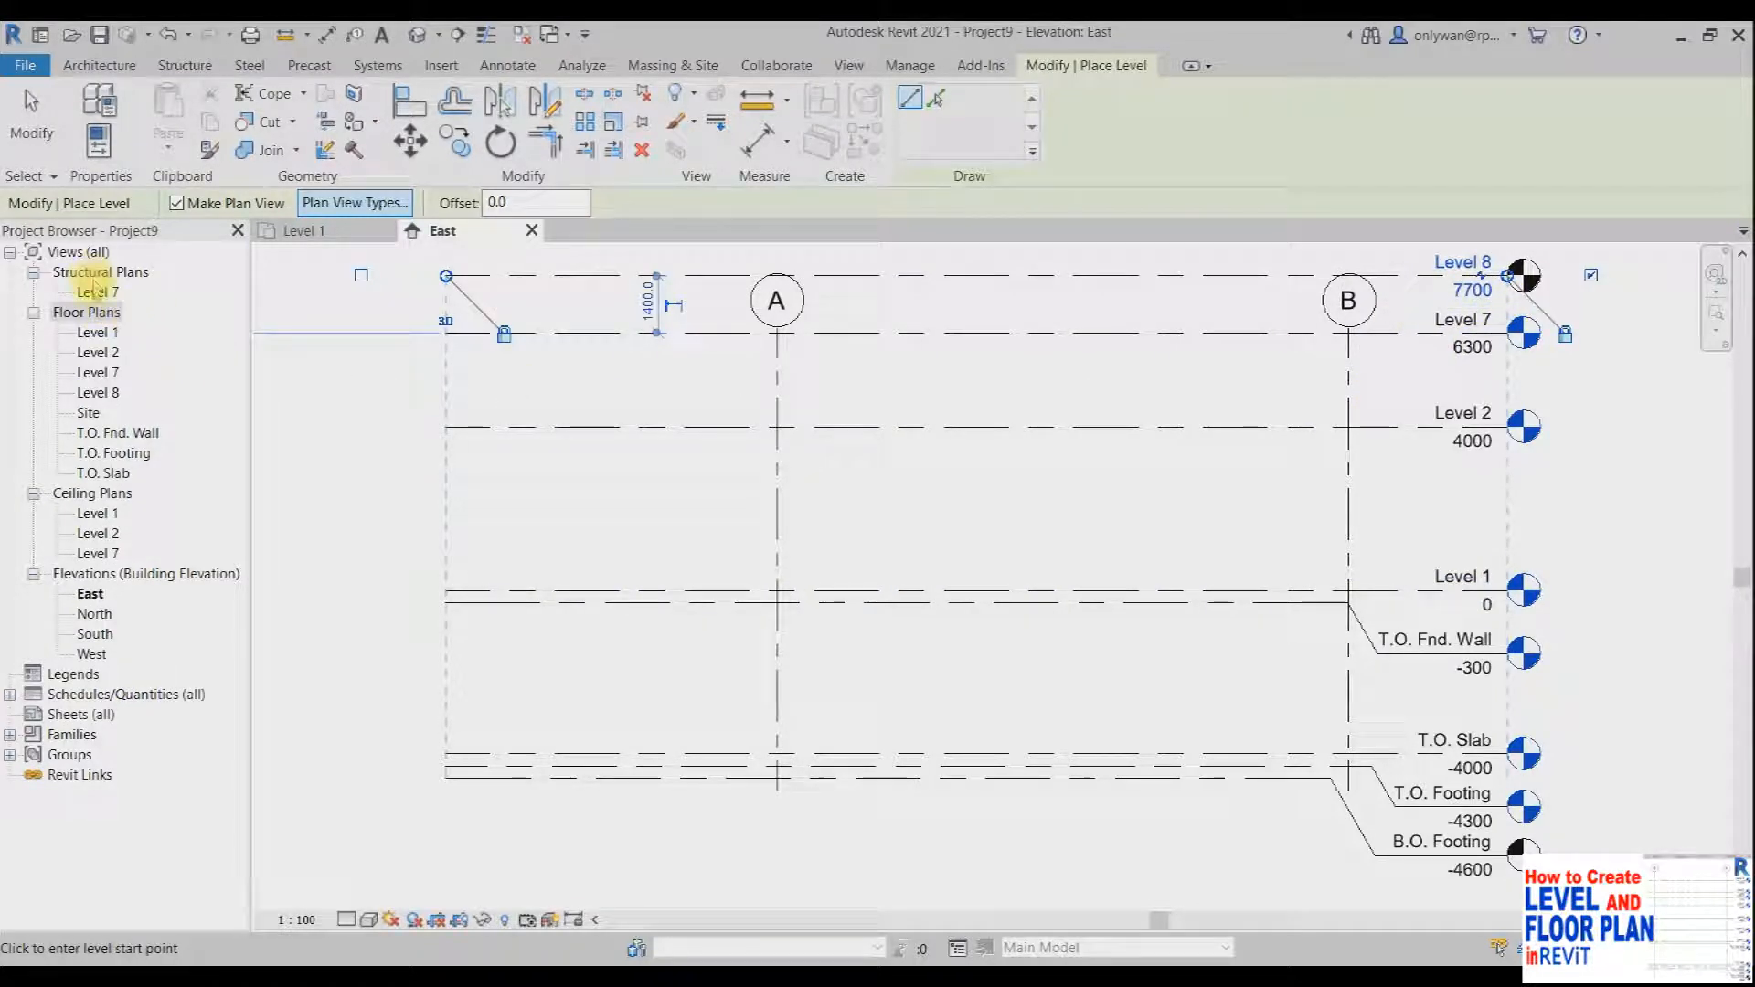
{"action": "left_click", "coordinate": [98, 393]}
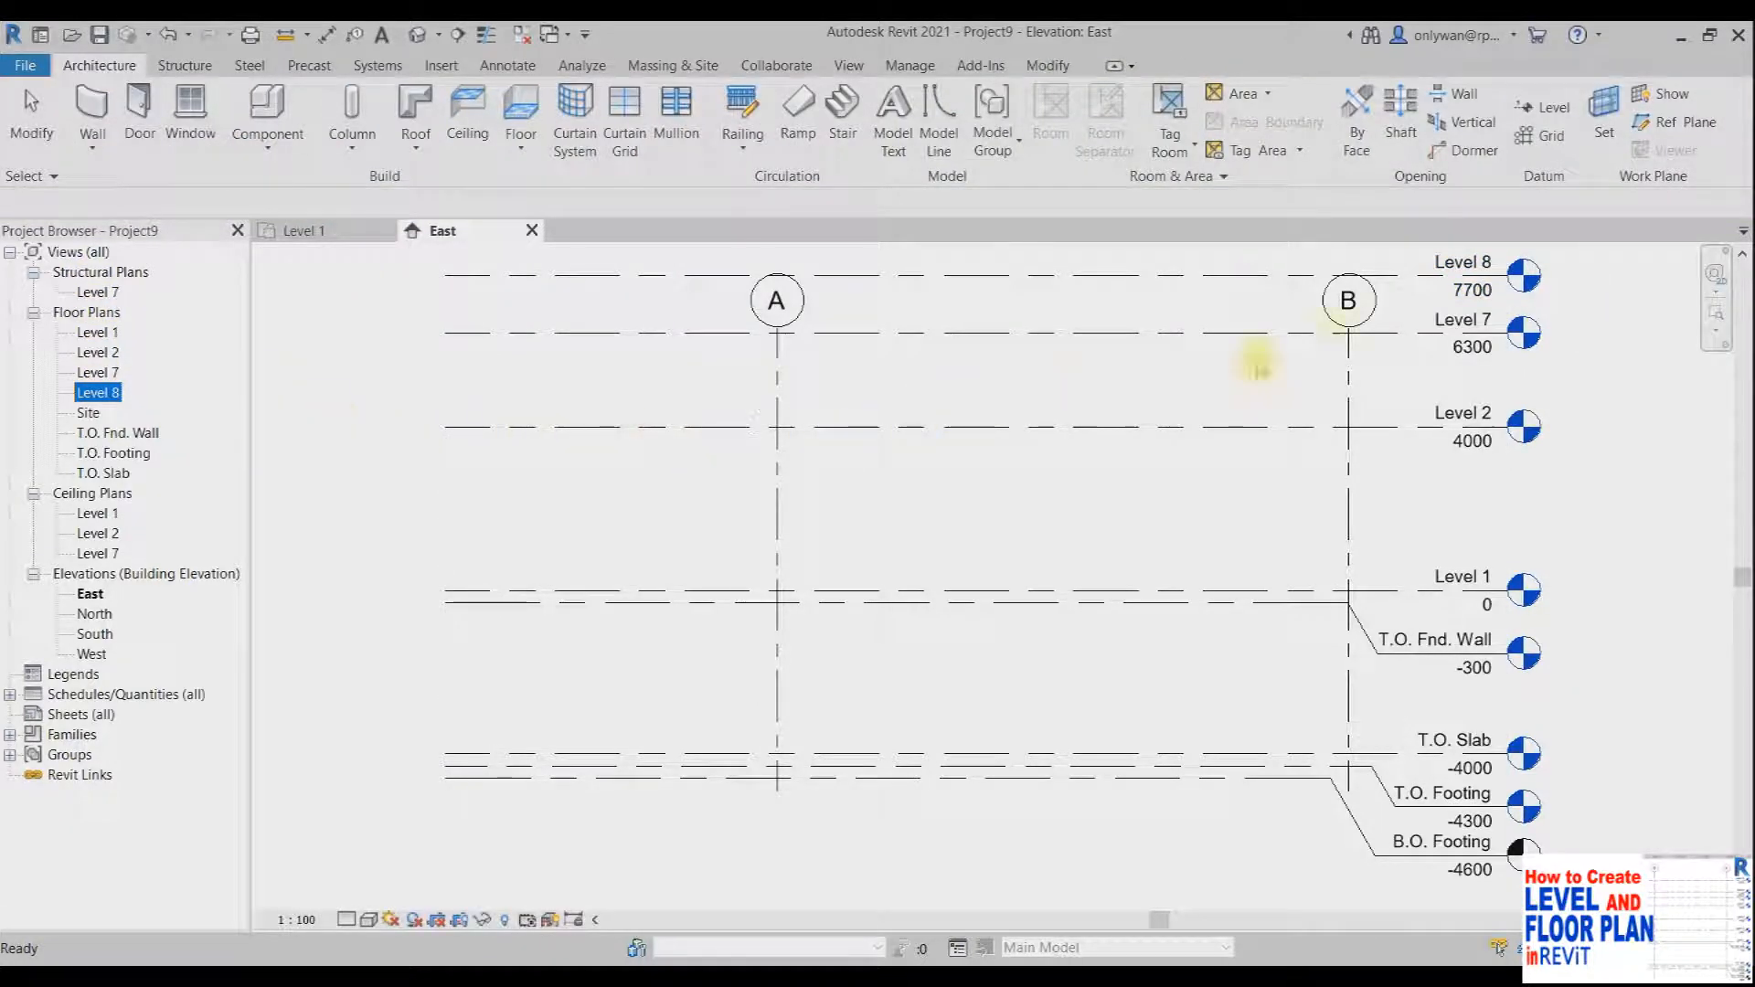
Step: Add a level 1000 above Level 8 by setting a 1000 offset and tracing Level 8 from end to end
{"action": "left_click", "coordinate": [1536, 108]}
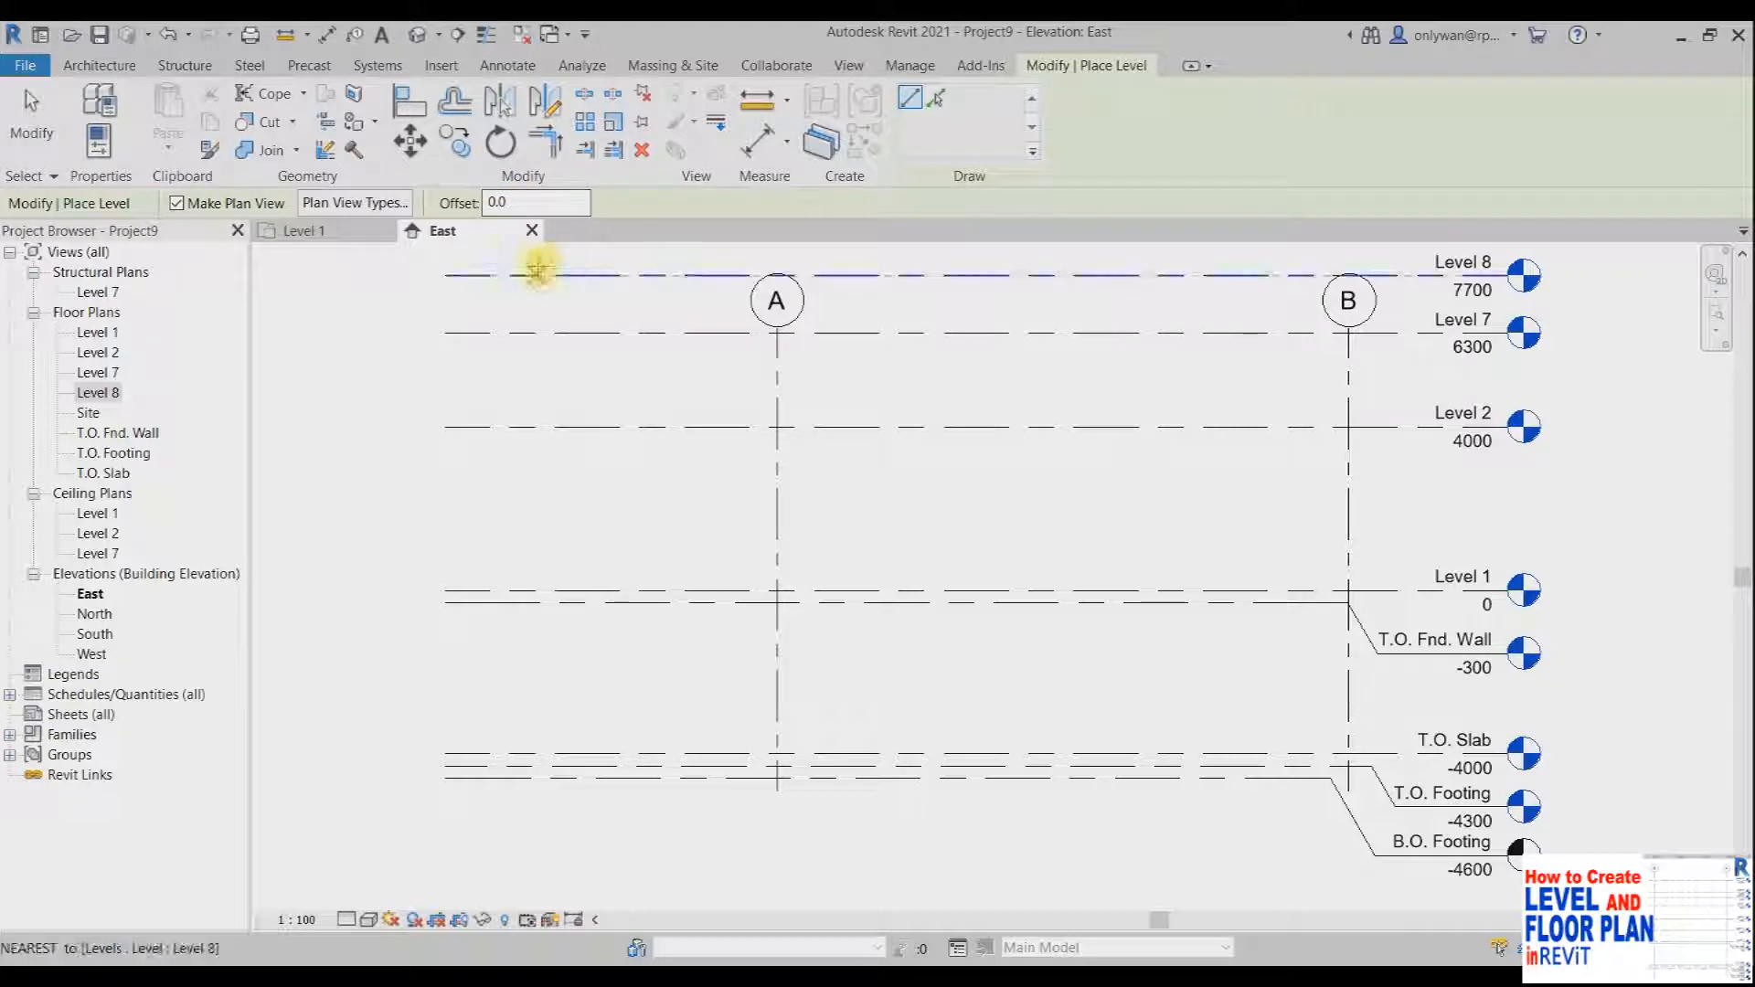
{"action": "scroll", "coordinate": [595, 562], "scroll_direction": "down", "scroll_amount": 2}
{"action": "scroll", "coordinate": [749, 340], "scroll_direction": "up", "scroll_amount": 3}
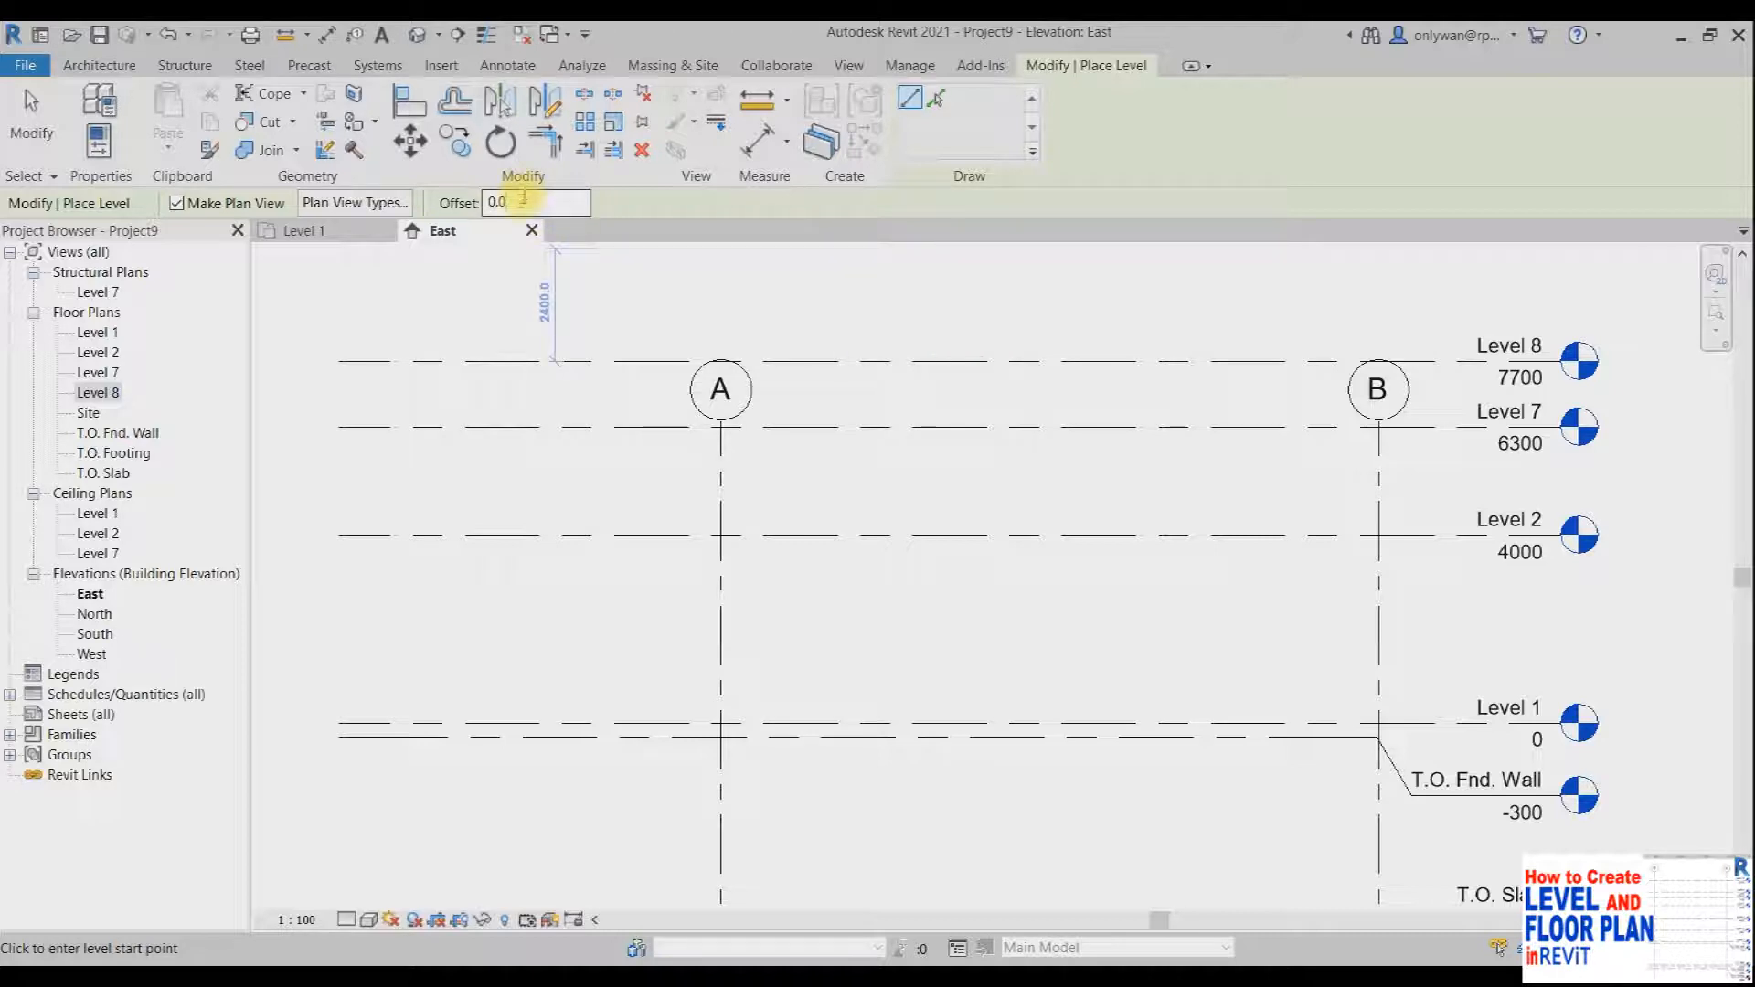
{"action": "left_click_drag", "start_coordinate": [550, 203], "coordinate": [458, 209]}
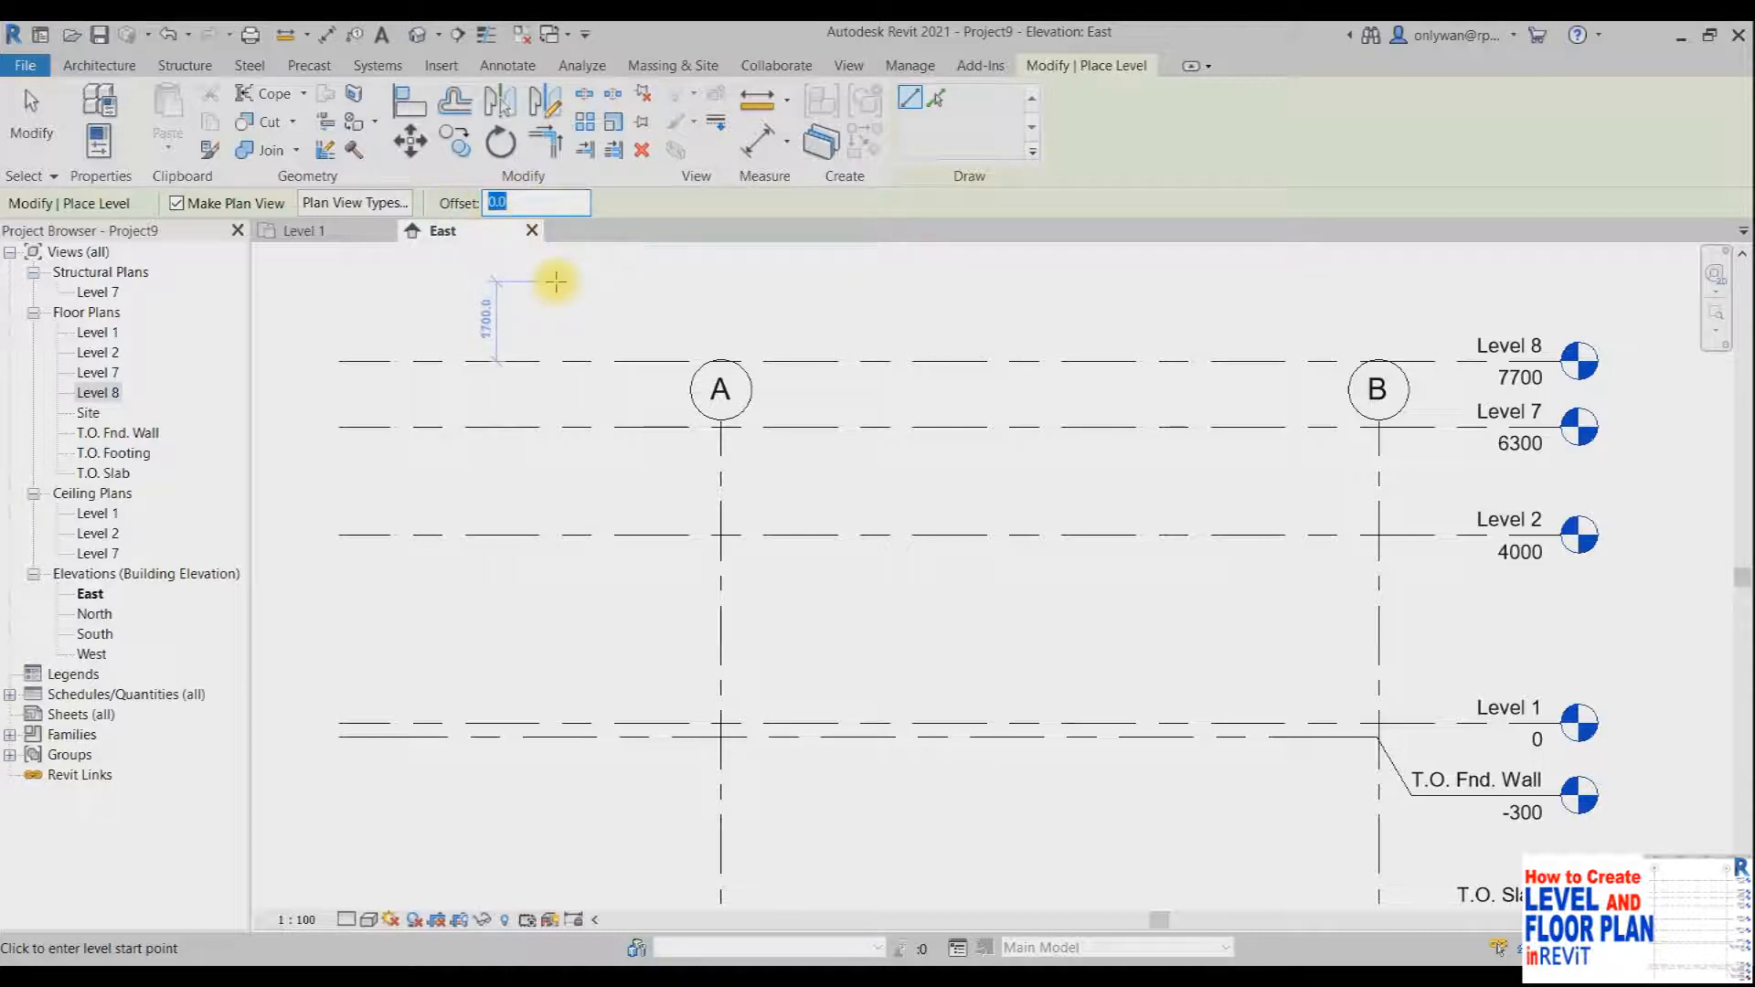
{"action": "type", "text": "100"}
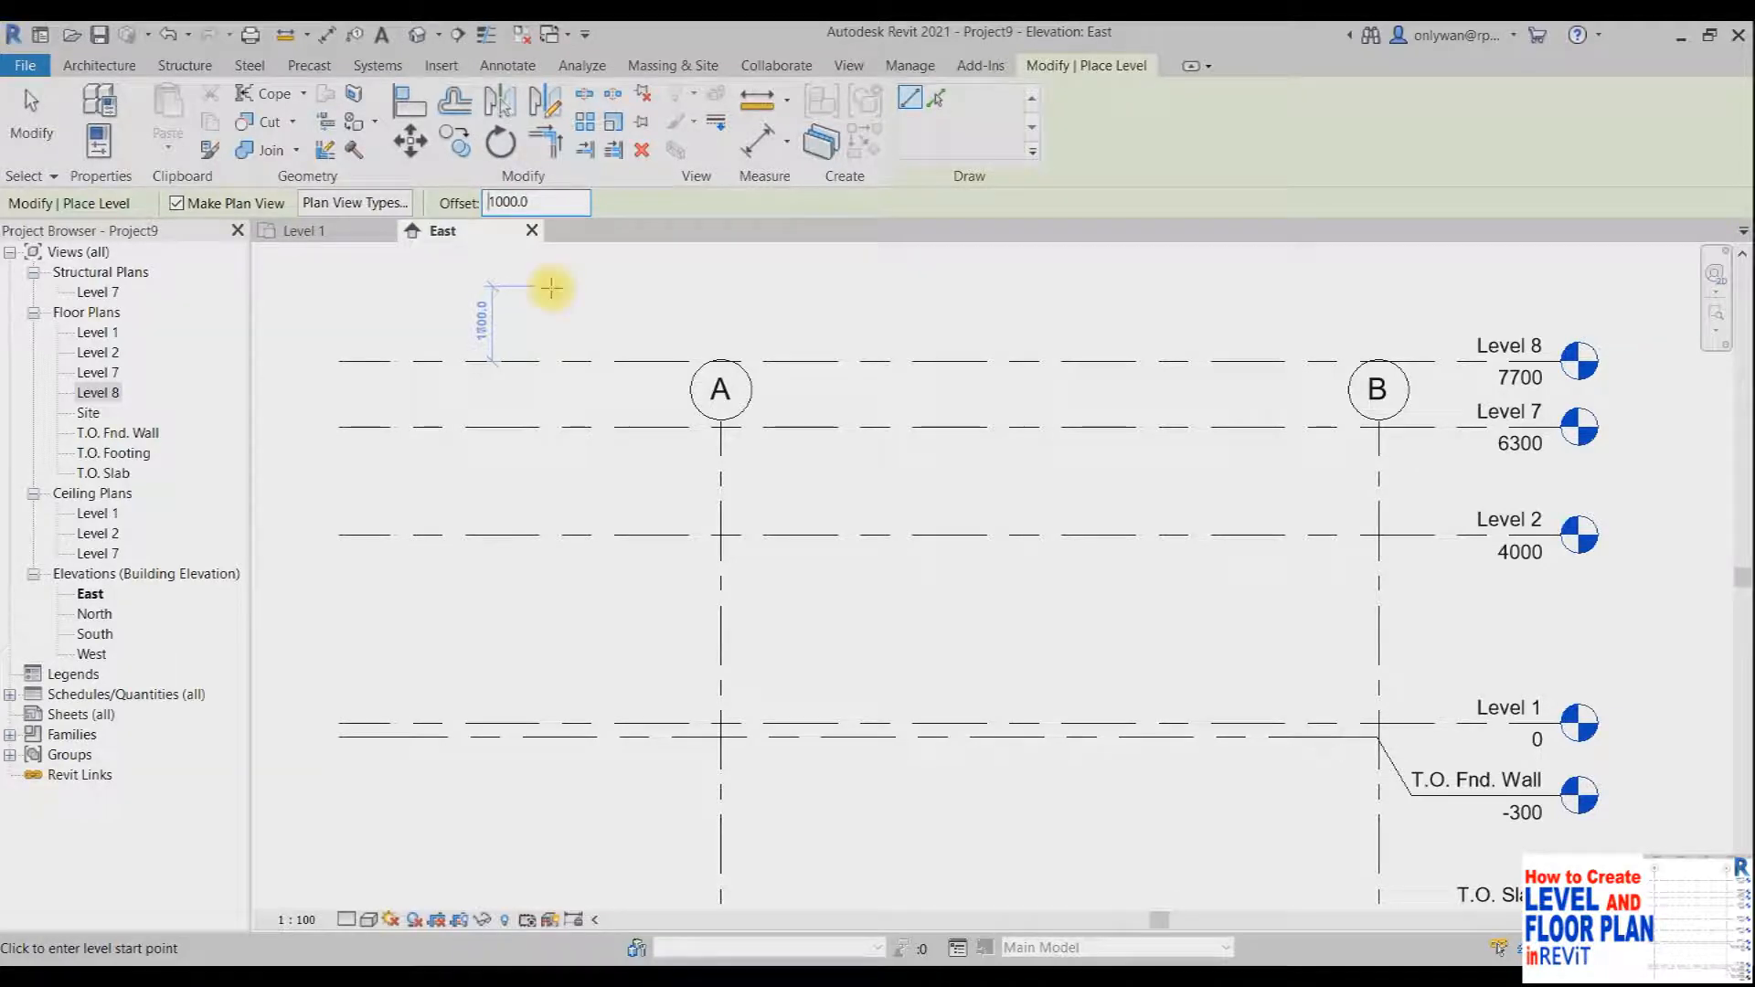
{"action": "left_click", "coordinate": [340, 359]}
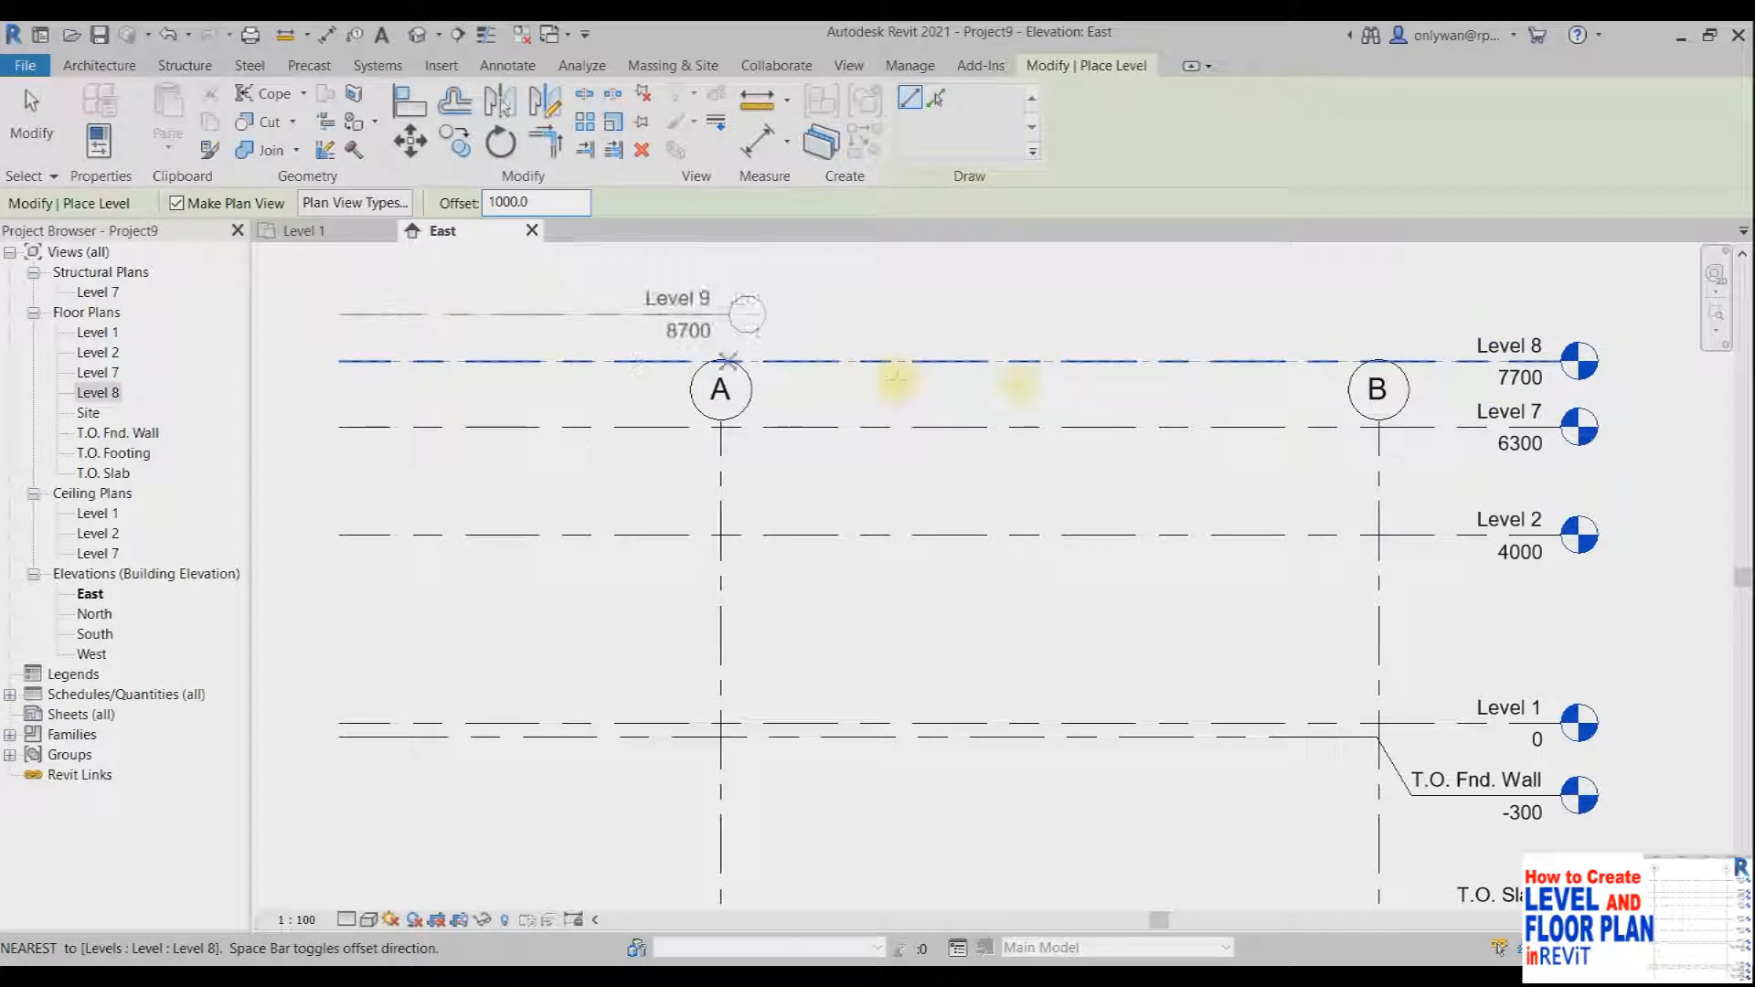
{"action": "left_click", "coordinate": [1560, 360]}
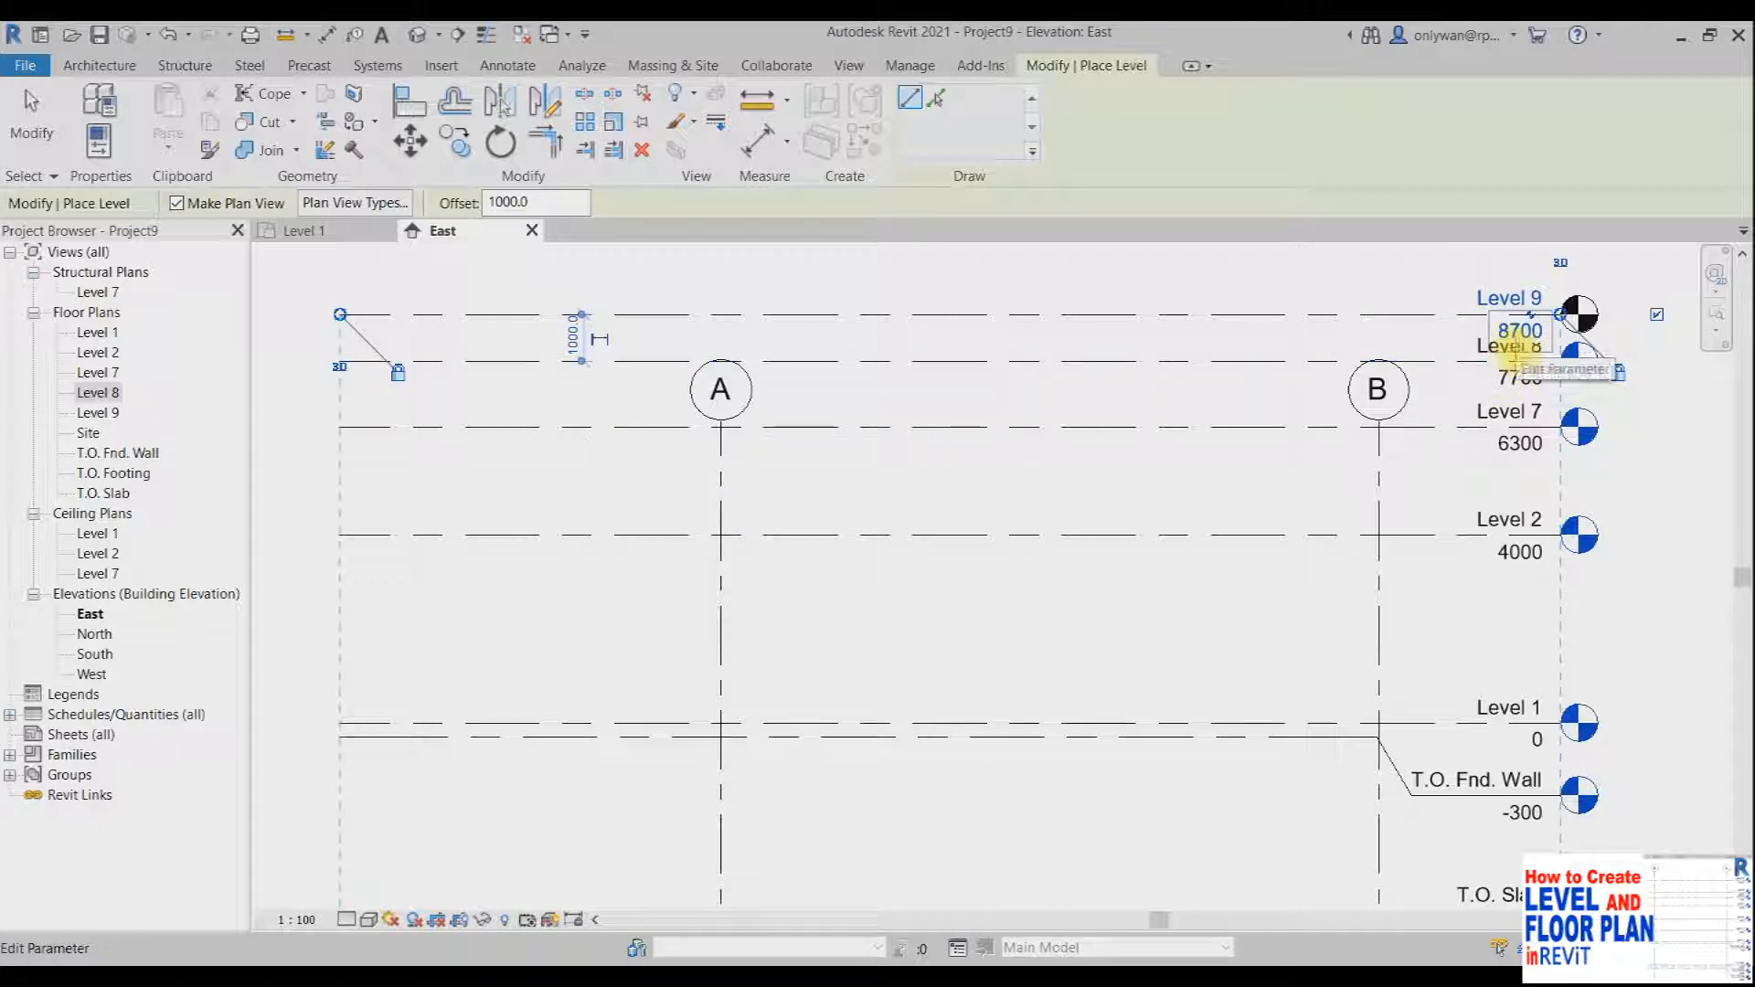
{"action": "left_click", "coordinate": [101, 413]}
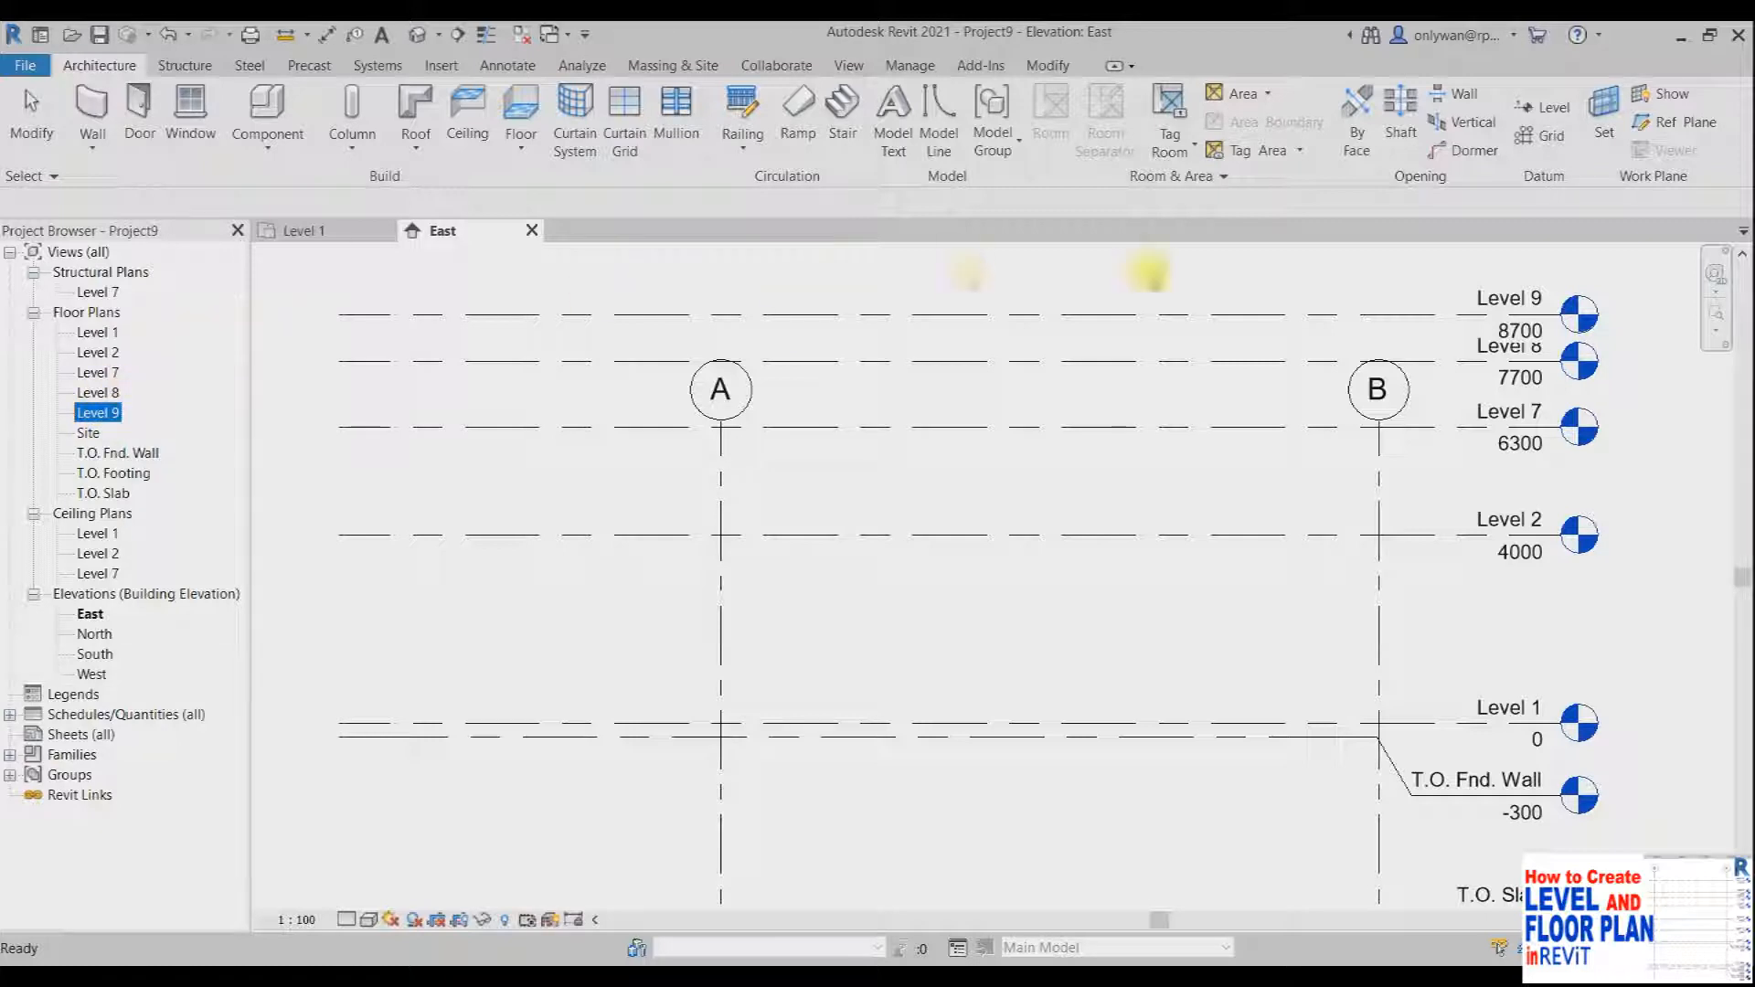
{"action": "left_click", "coordinate": [1543, 107]}
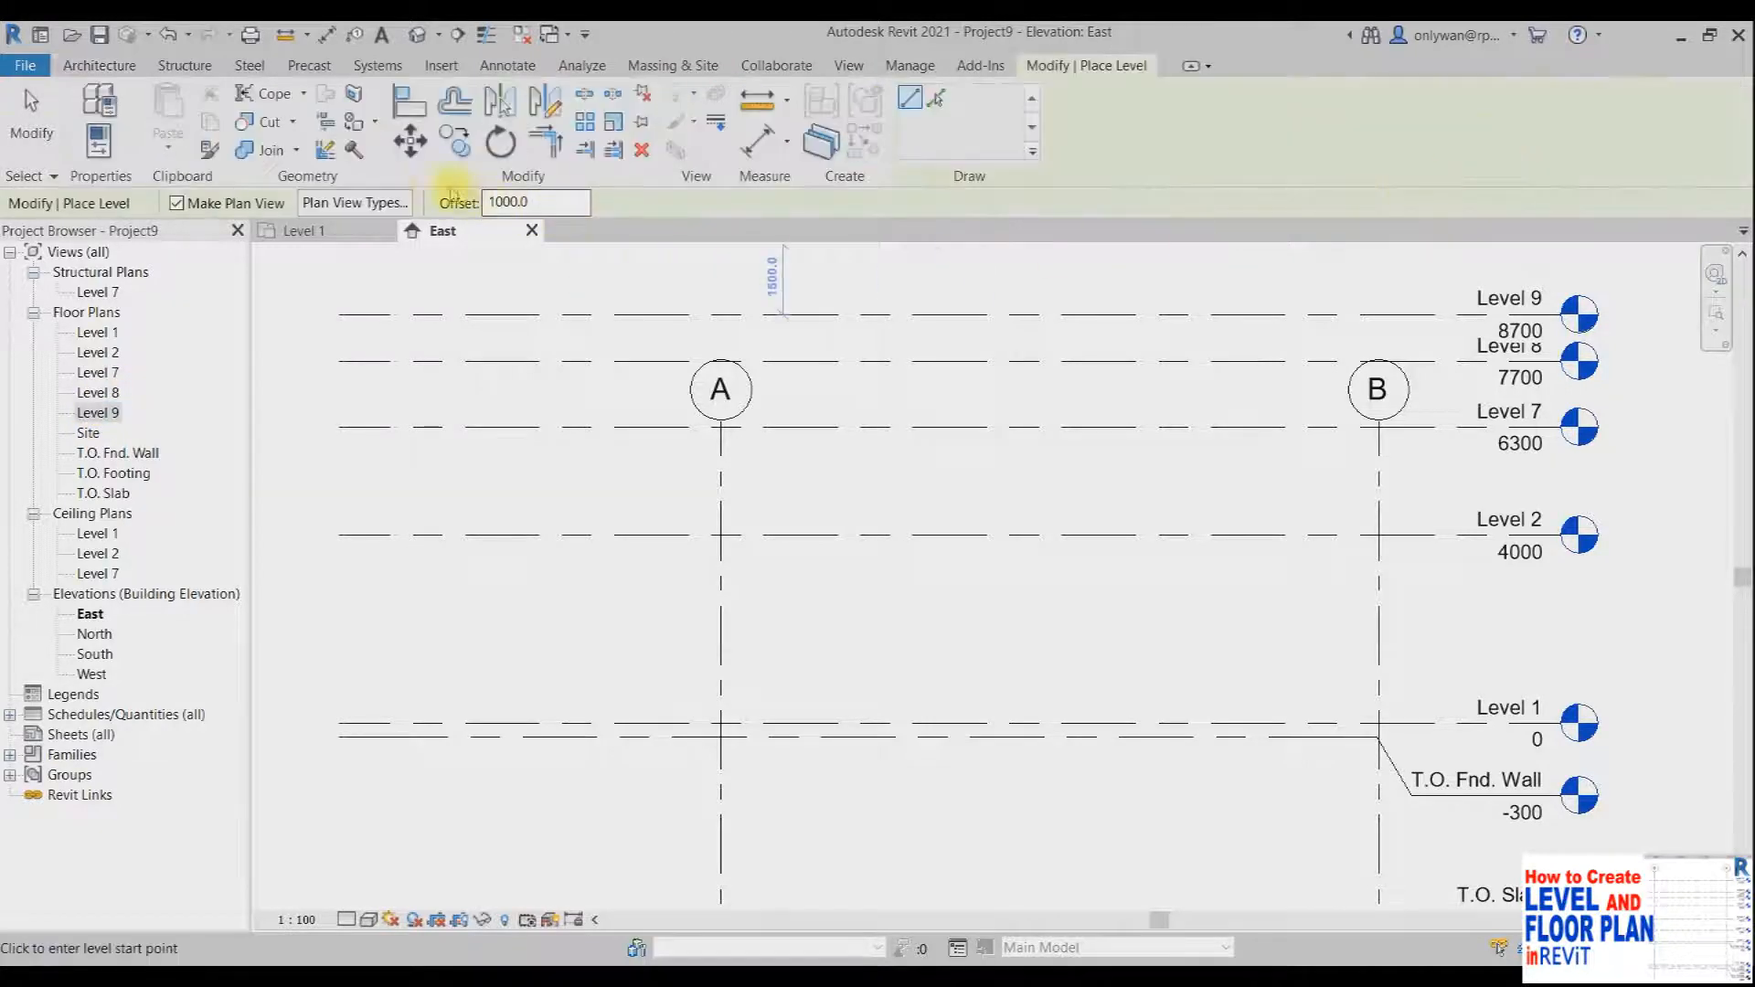
{"action": "left_click", "coordinate": [355, 202]}
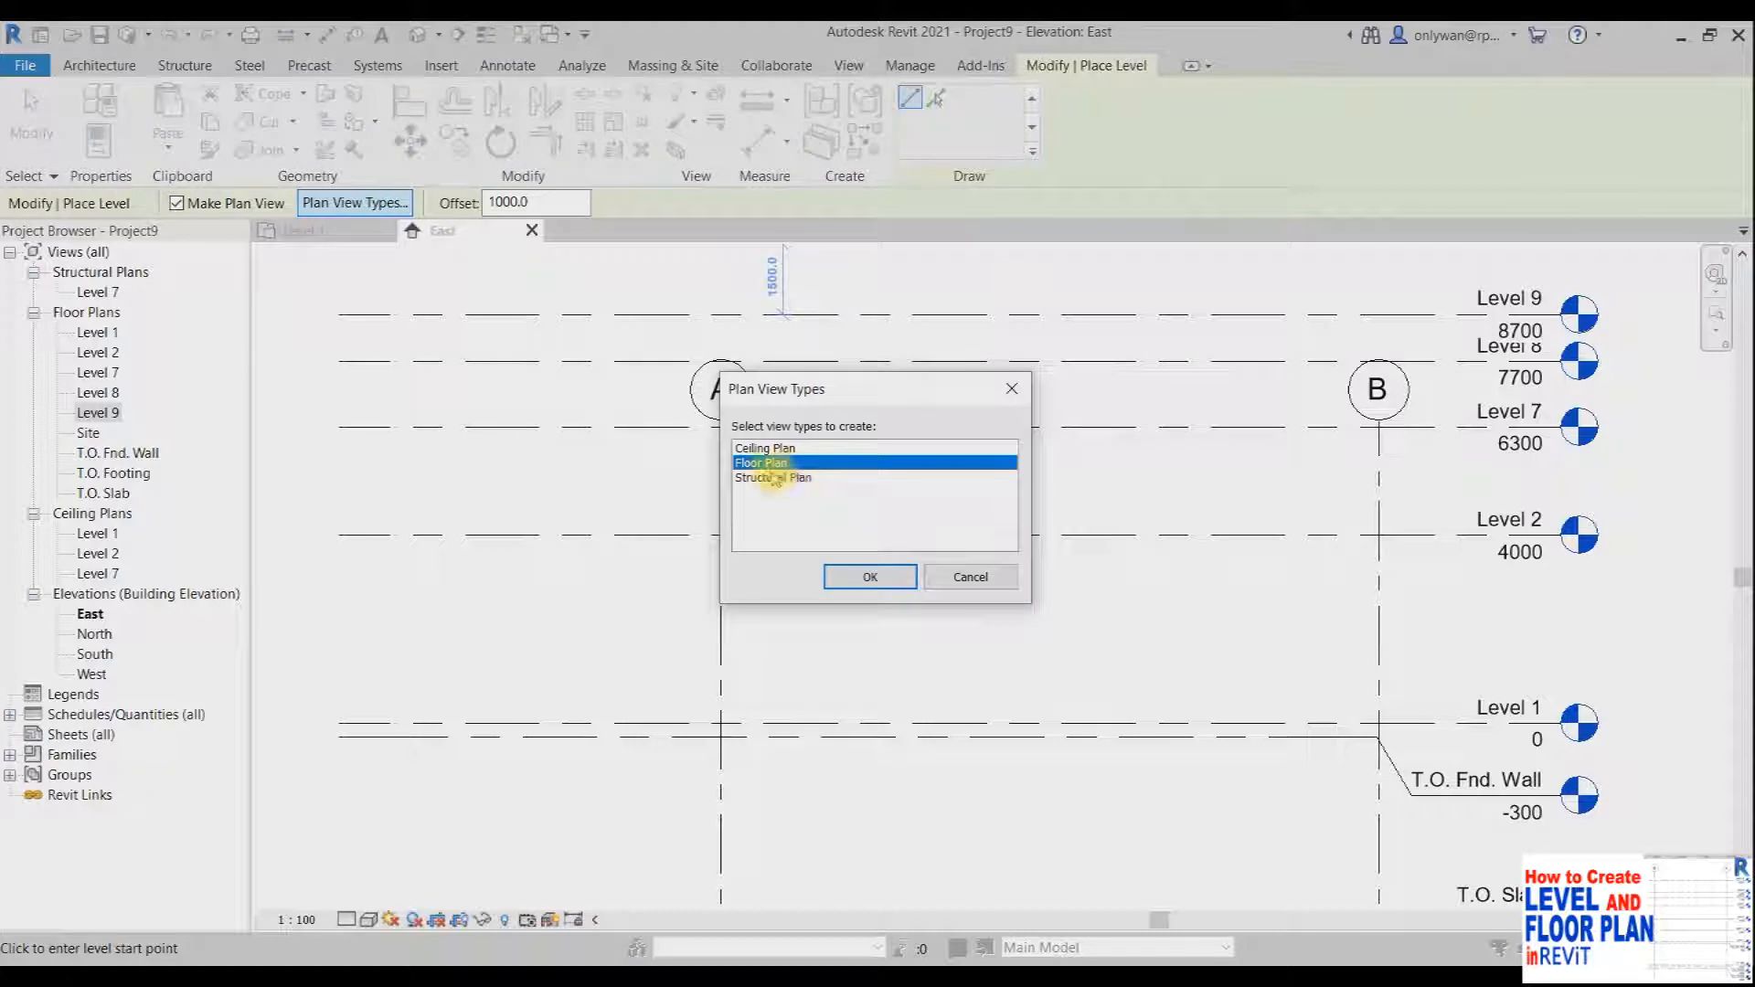
{"action": "left_click", "coordinate": [873, 578]}
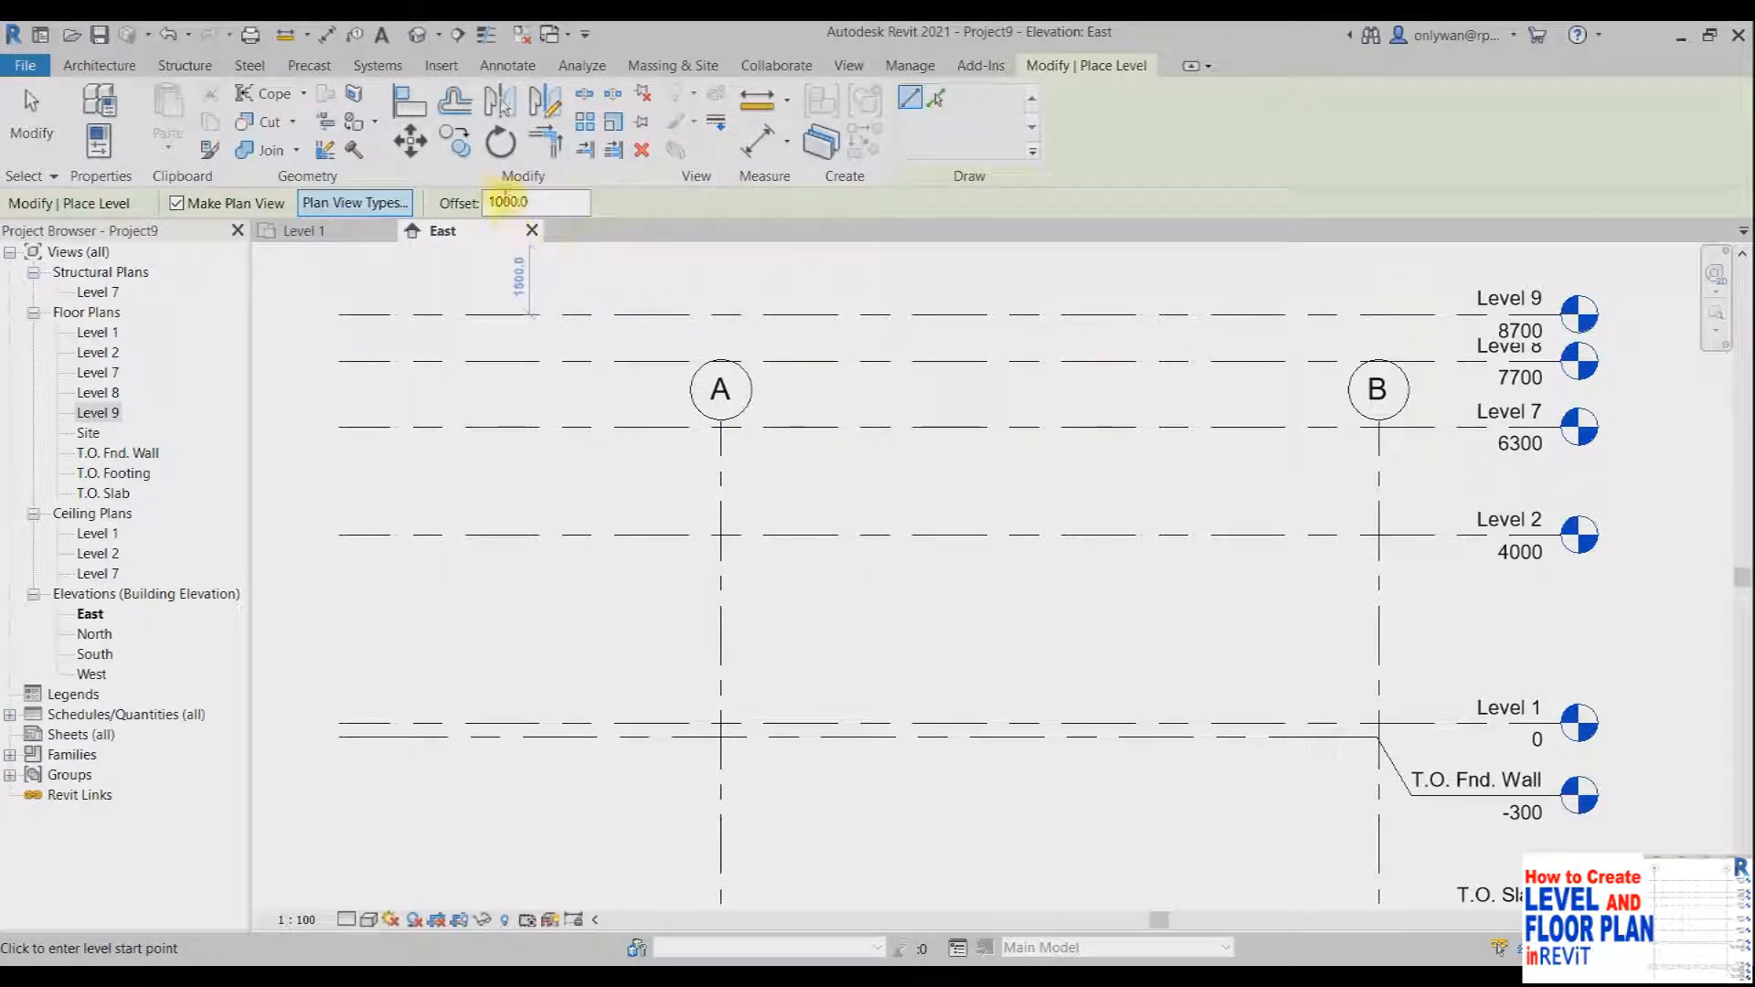
Step: Copy Level 9 vertically upward by 2000 to make another level above it
{"action": "left_click", "coordinate": [462, 146]}
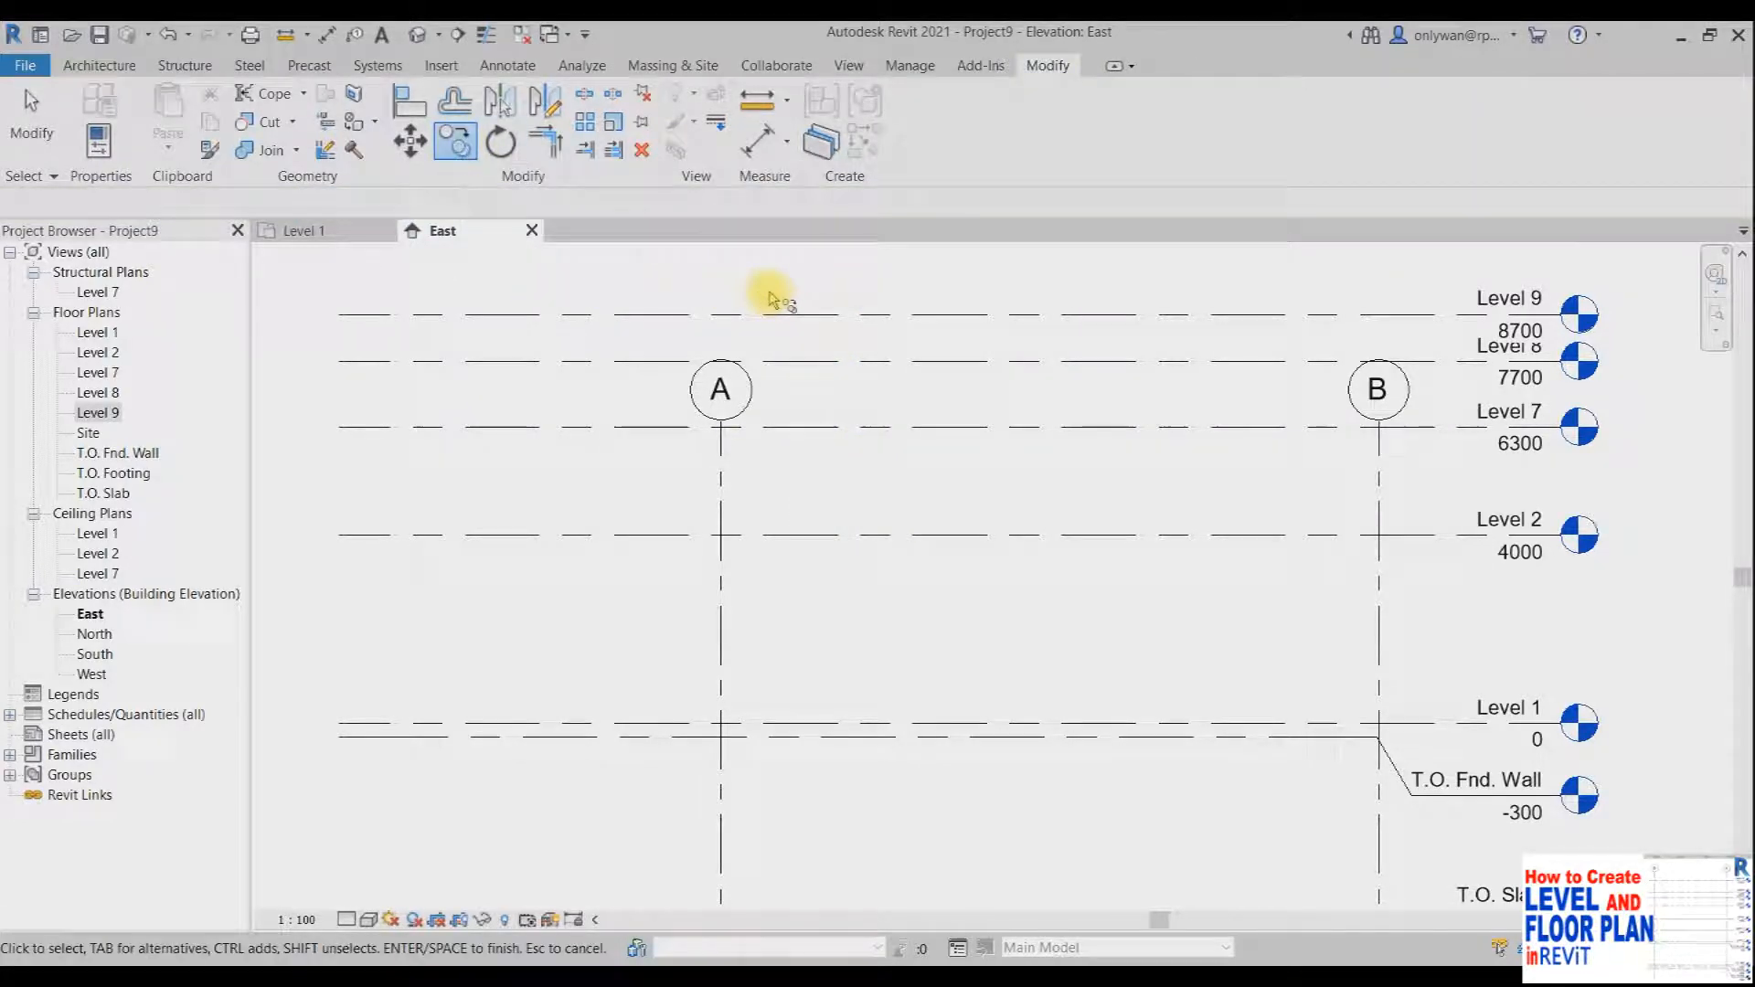
{"action": "left_click", "coordinate": [808, 319]}
{"action": "right_click", "coordinate": [808, 320]}
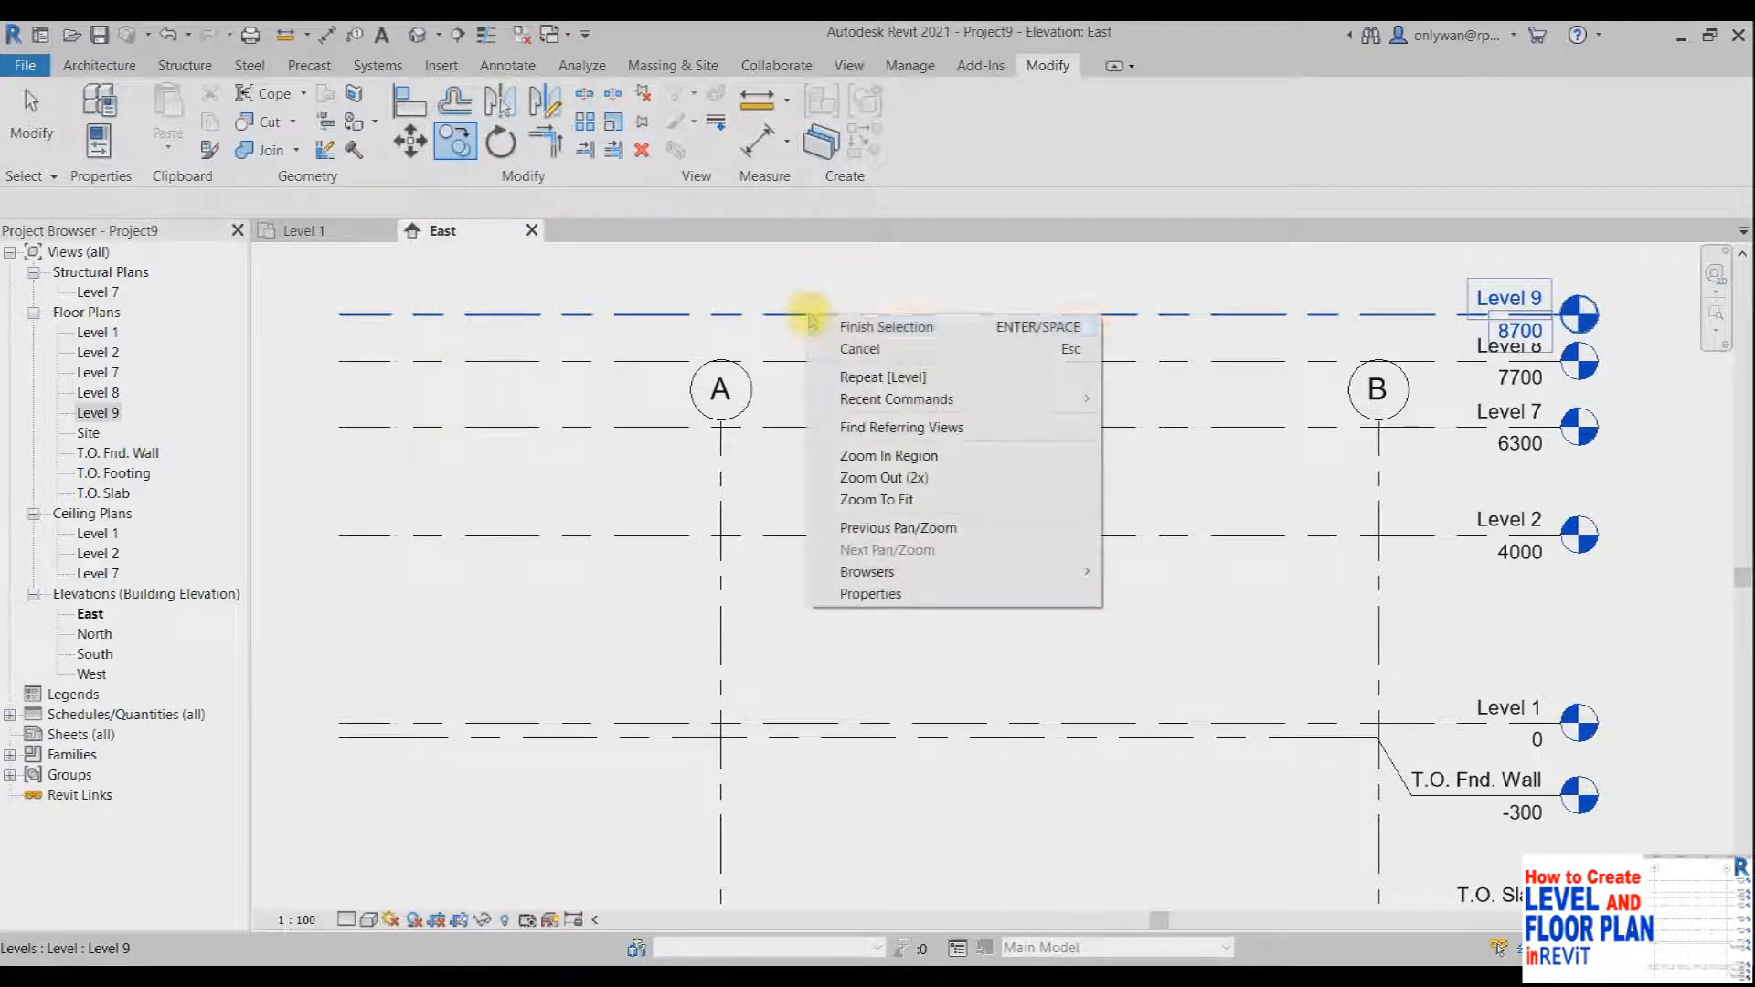
{"action": "left_click", "coordinate": [822, 326]}
{"action": "left_click", "coordinate": [824, 314]}
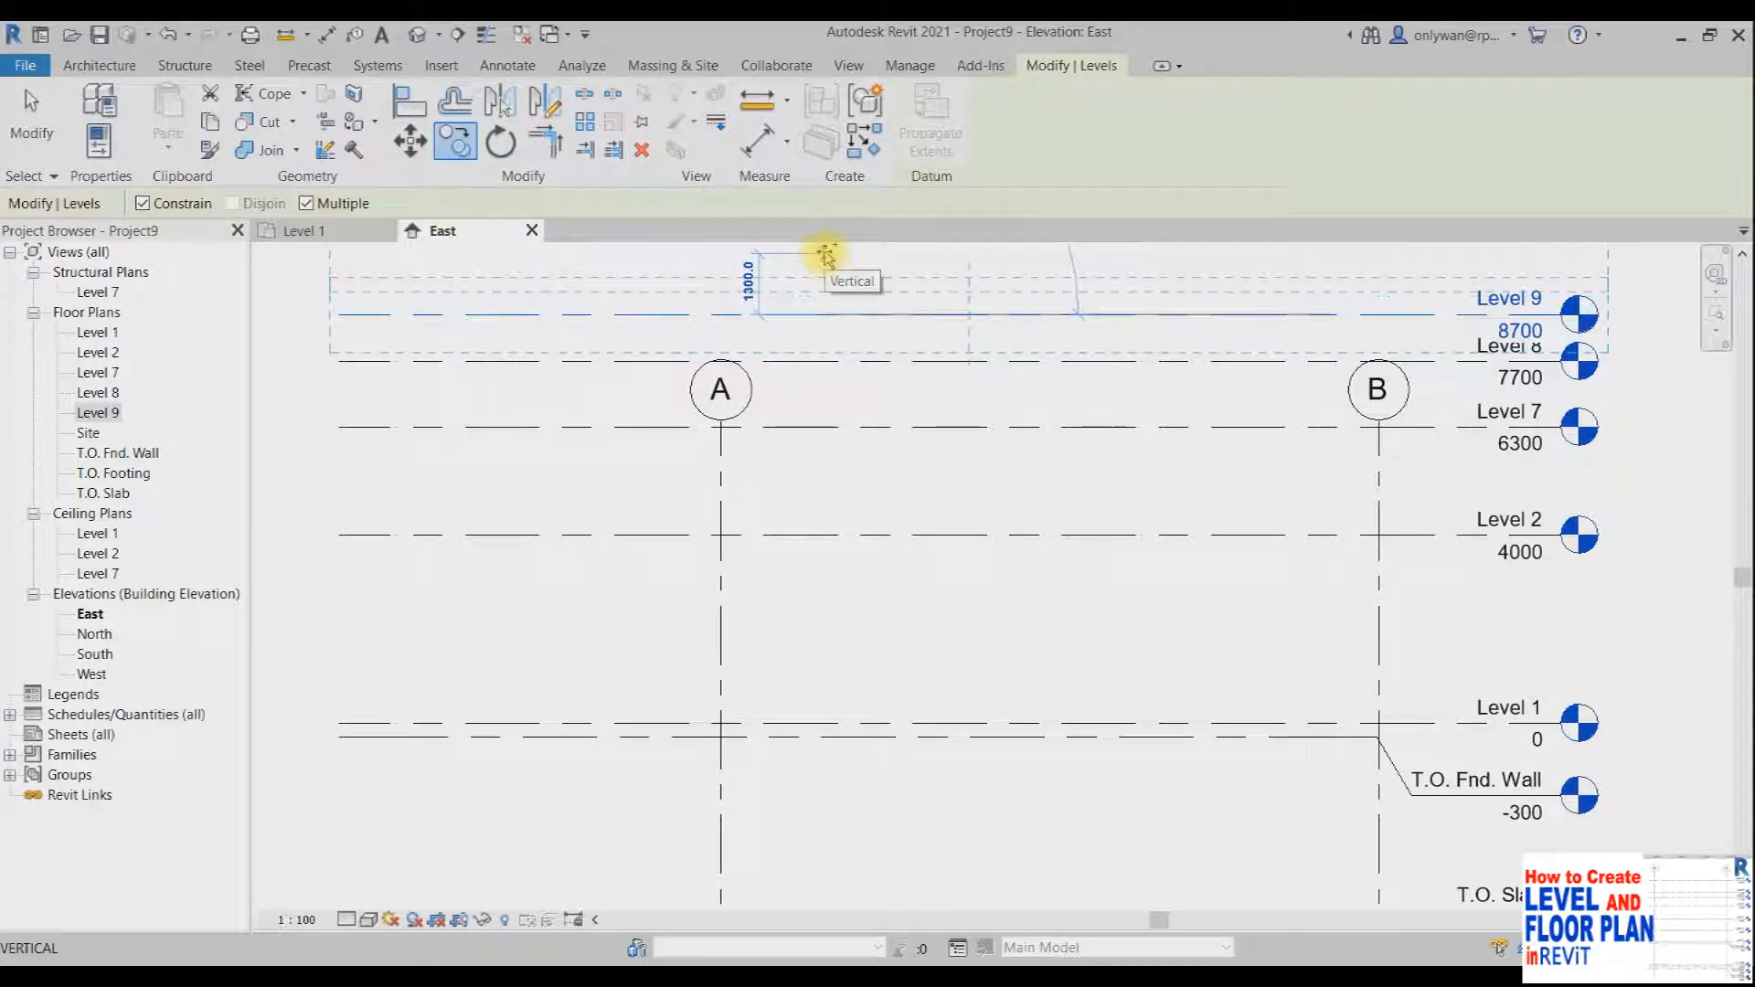
{"action": "scroll", "coordinate": [804, 512], "scroll_direction": "down", "scroll_amount": 1}
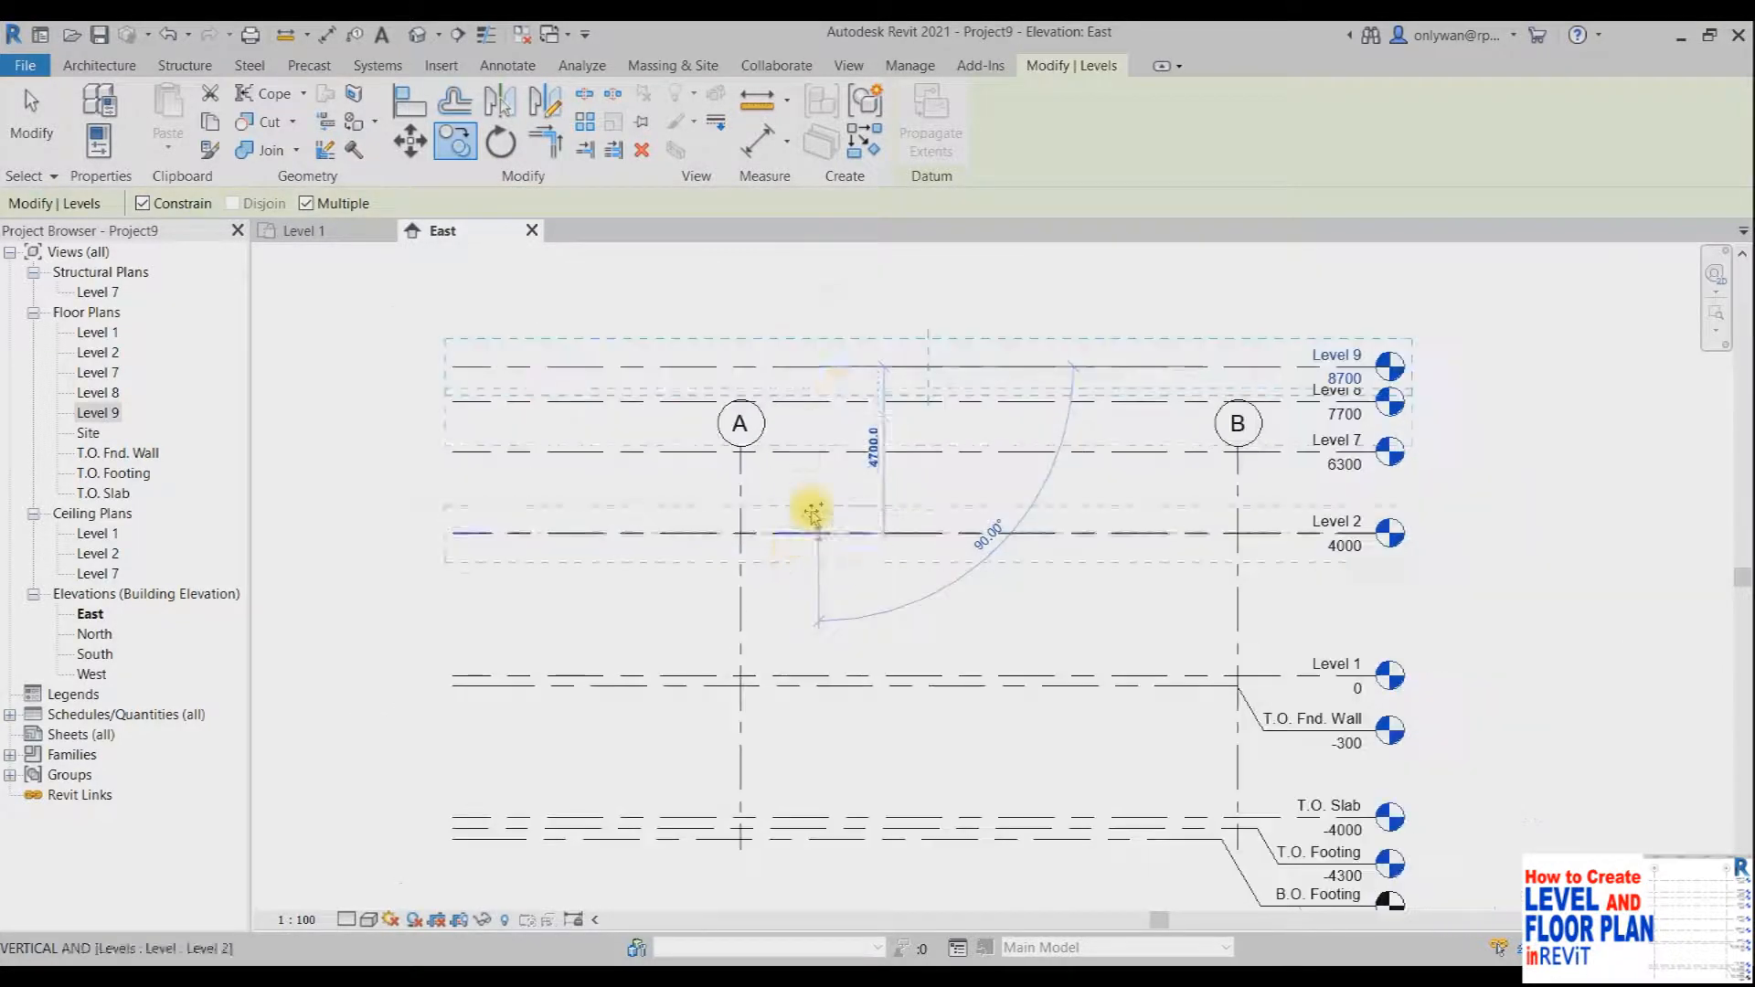
{"action": "scroll", "coordinate": [843, 295], "scroll_direction": "up", "scroll_amount": 1}
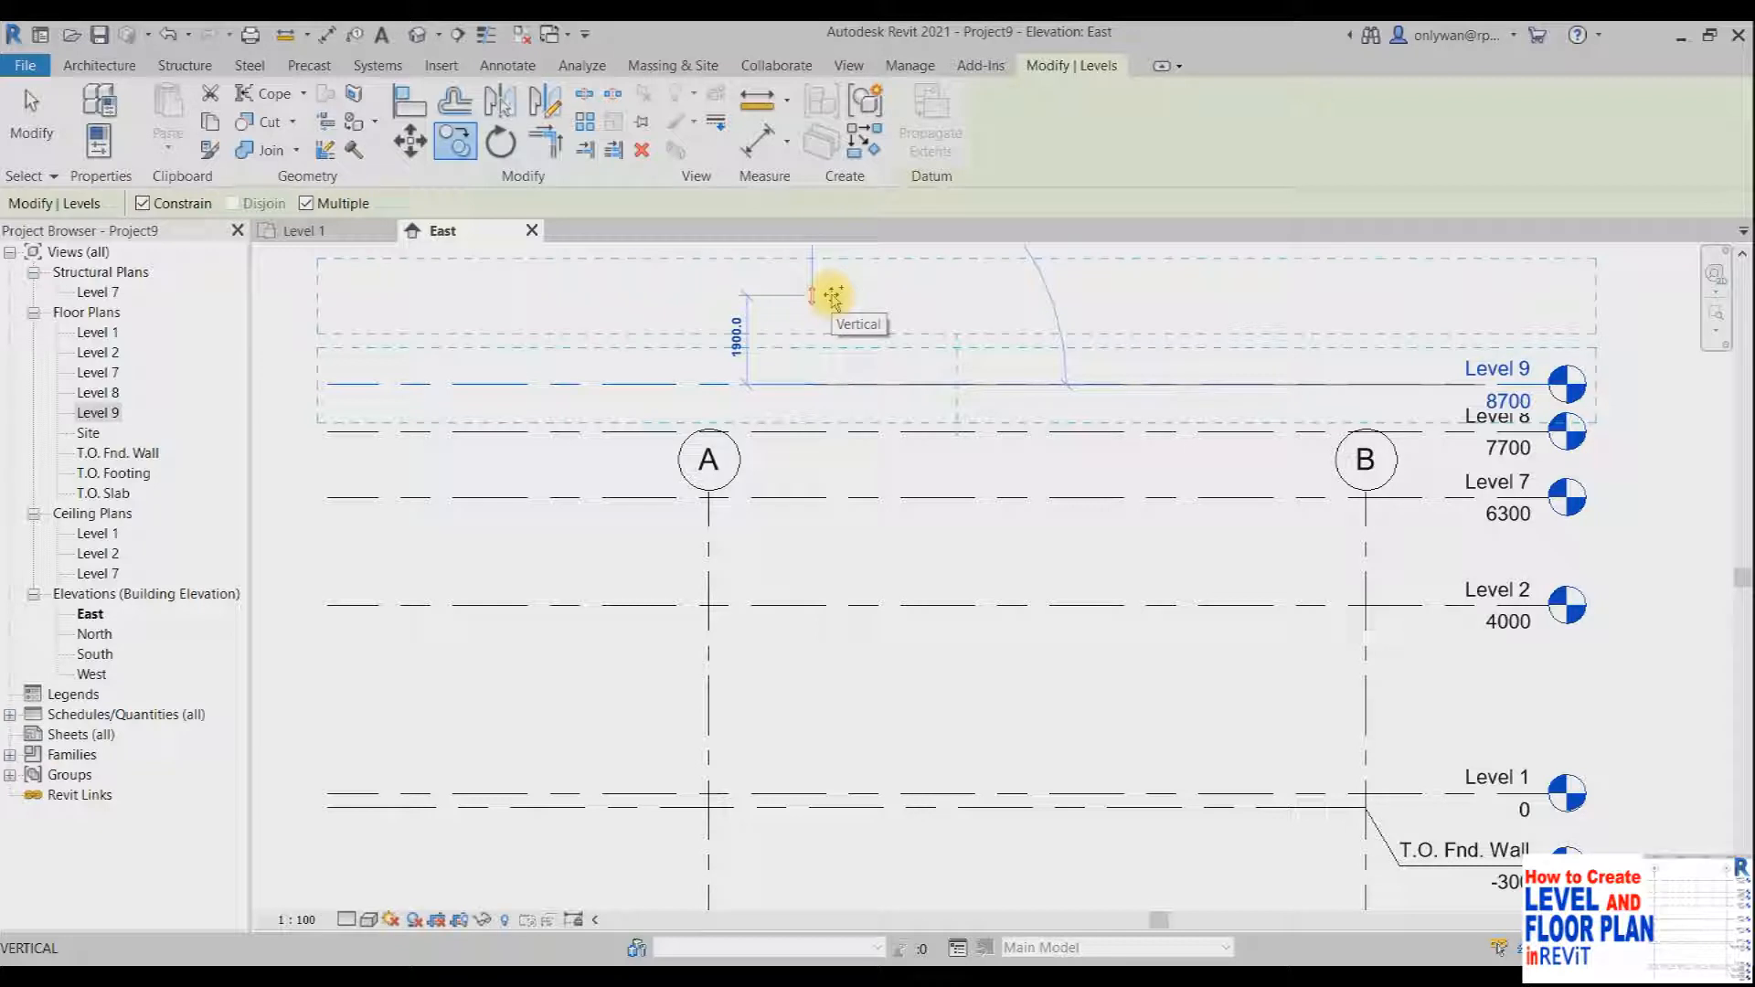
{"action": "type", "text": "2000"}
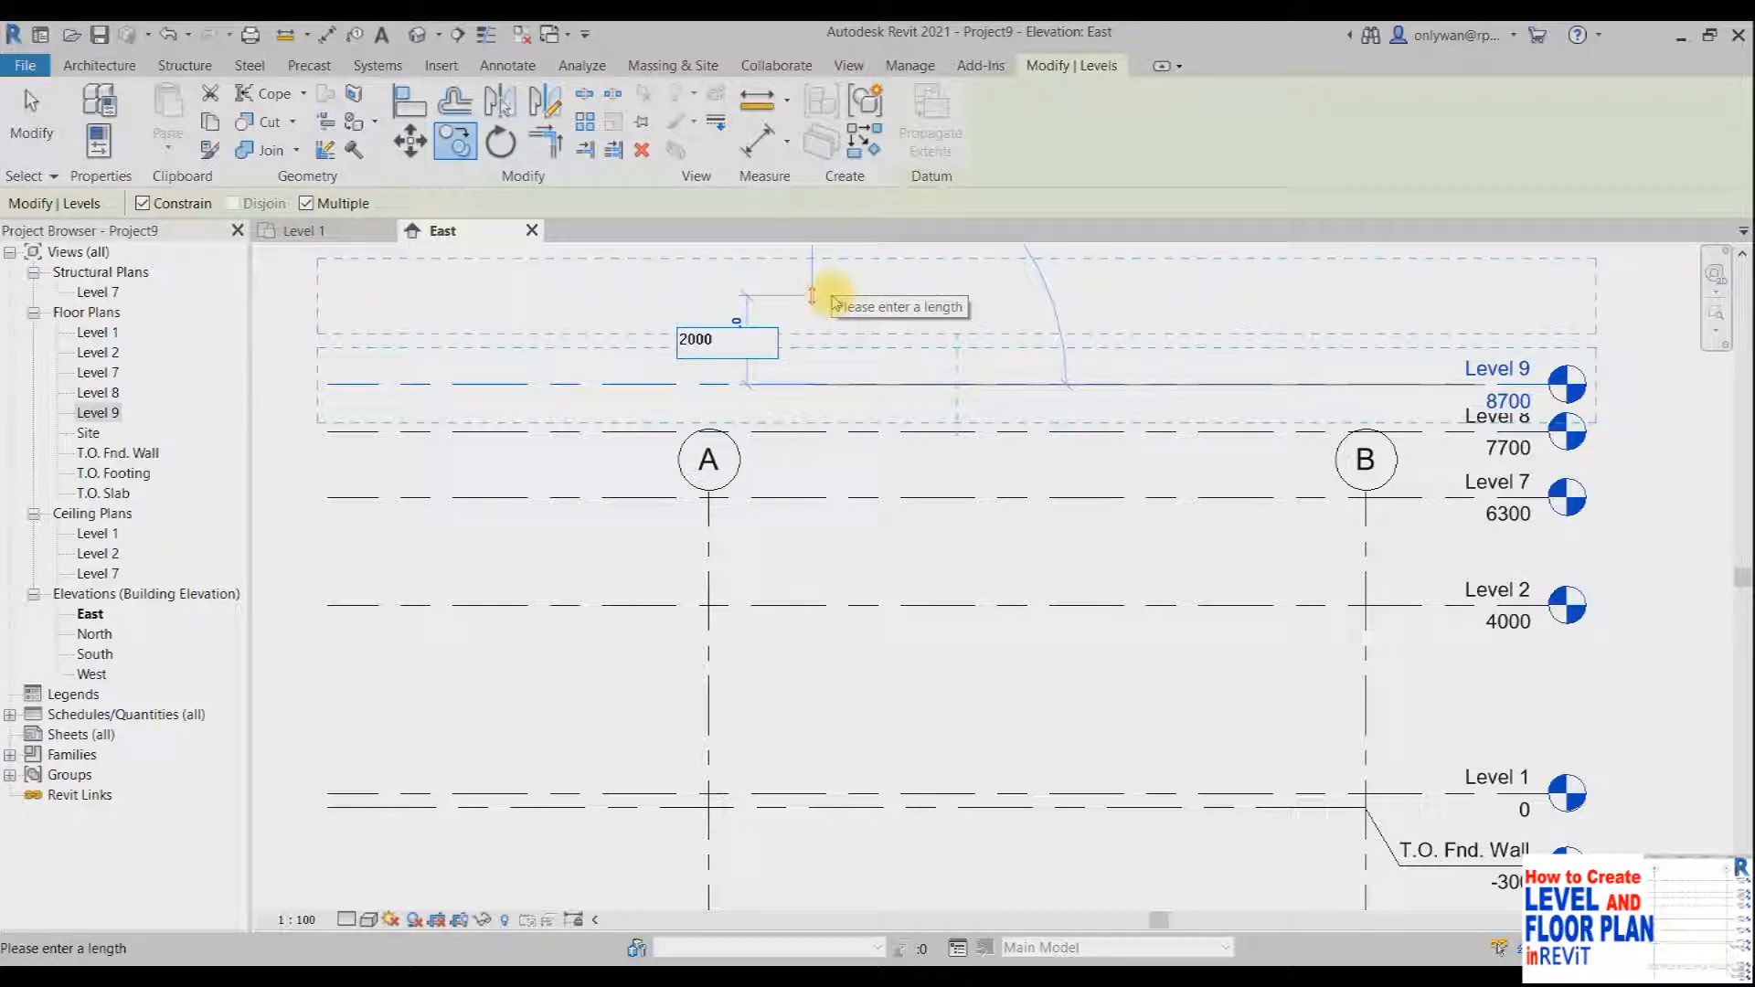
{"action": "key", "text": "Return"}
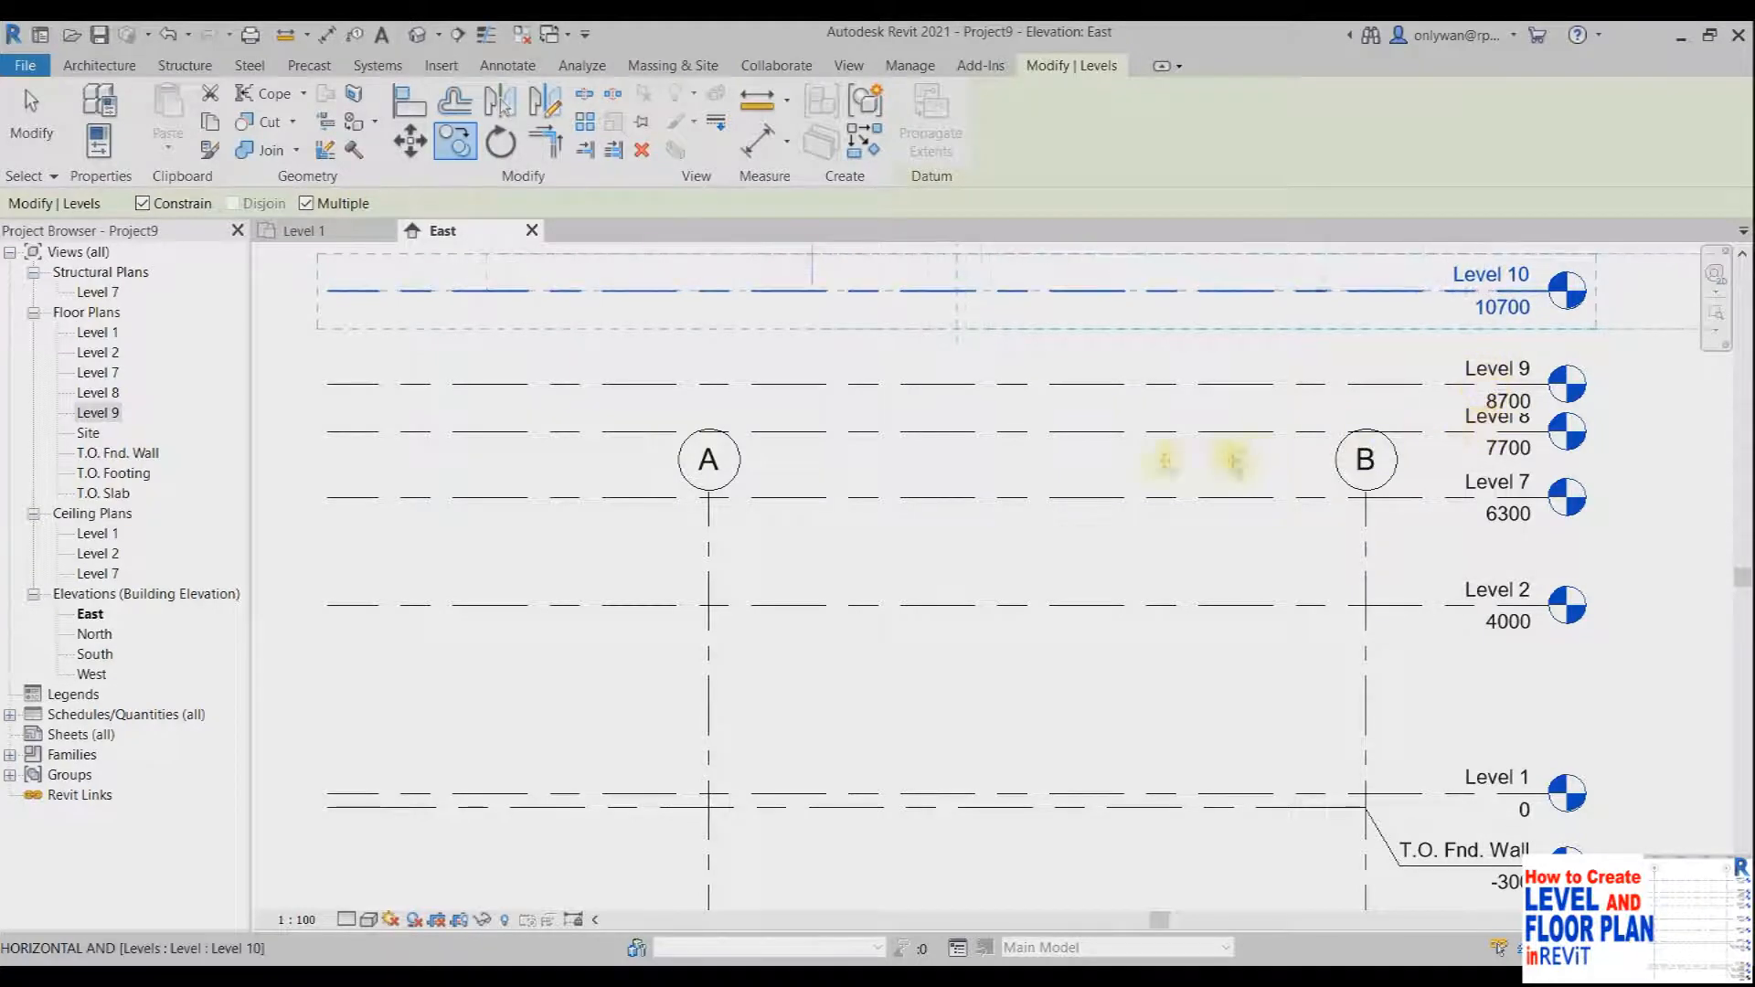
{"action": "key", "text": "Escape"}
{"action": "key", "text": "Escape"}
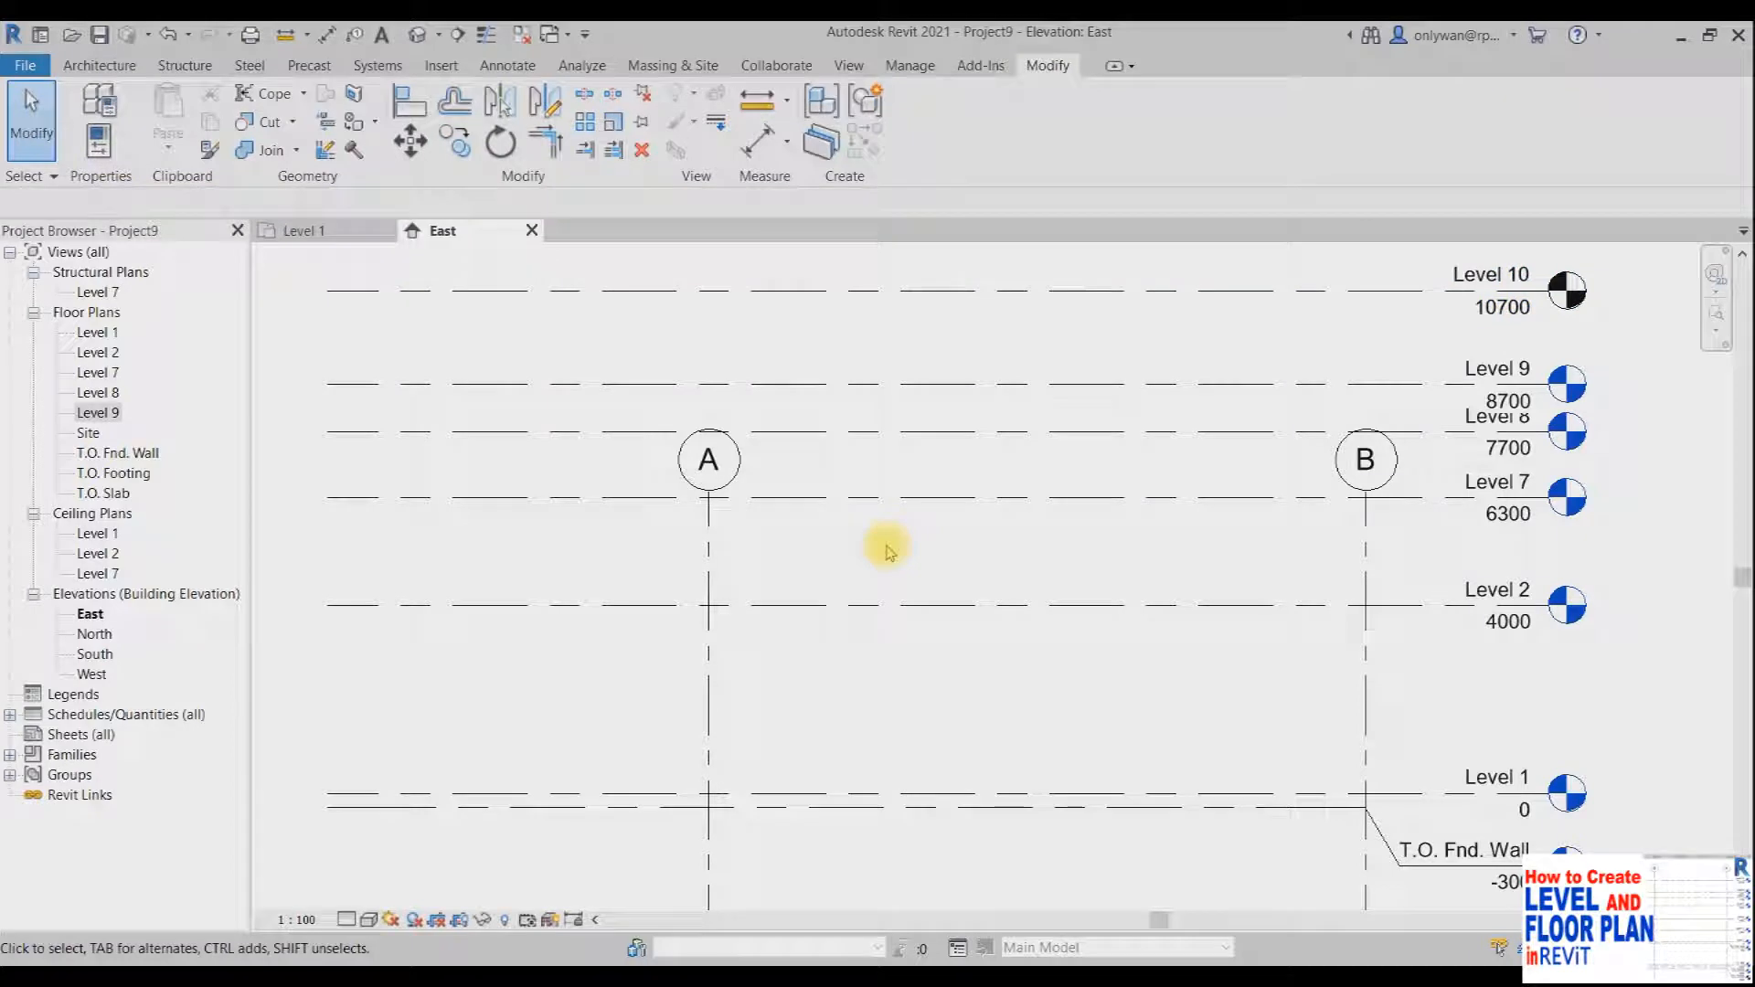
Step: Draw a level without a plan view about 2000 above Level 1, aligned with the existing level ends
{"action": "left_click", "coordinate": [100, 64]}
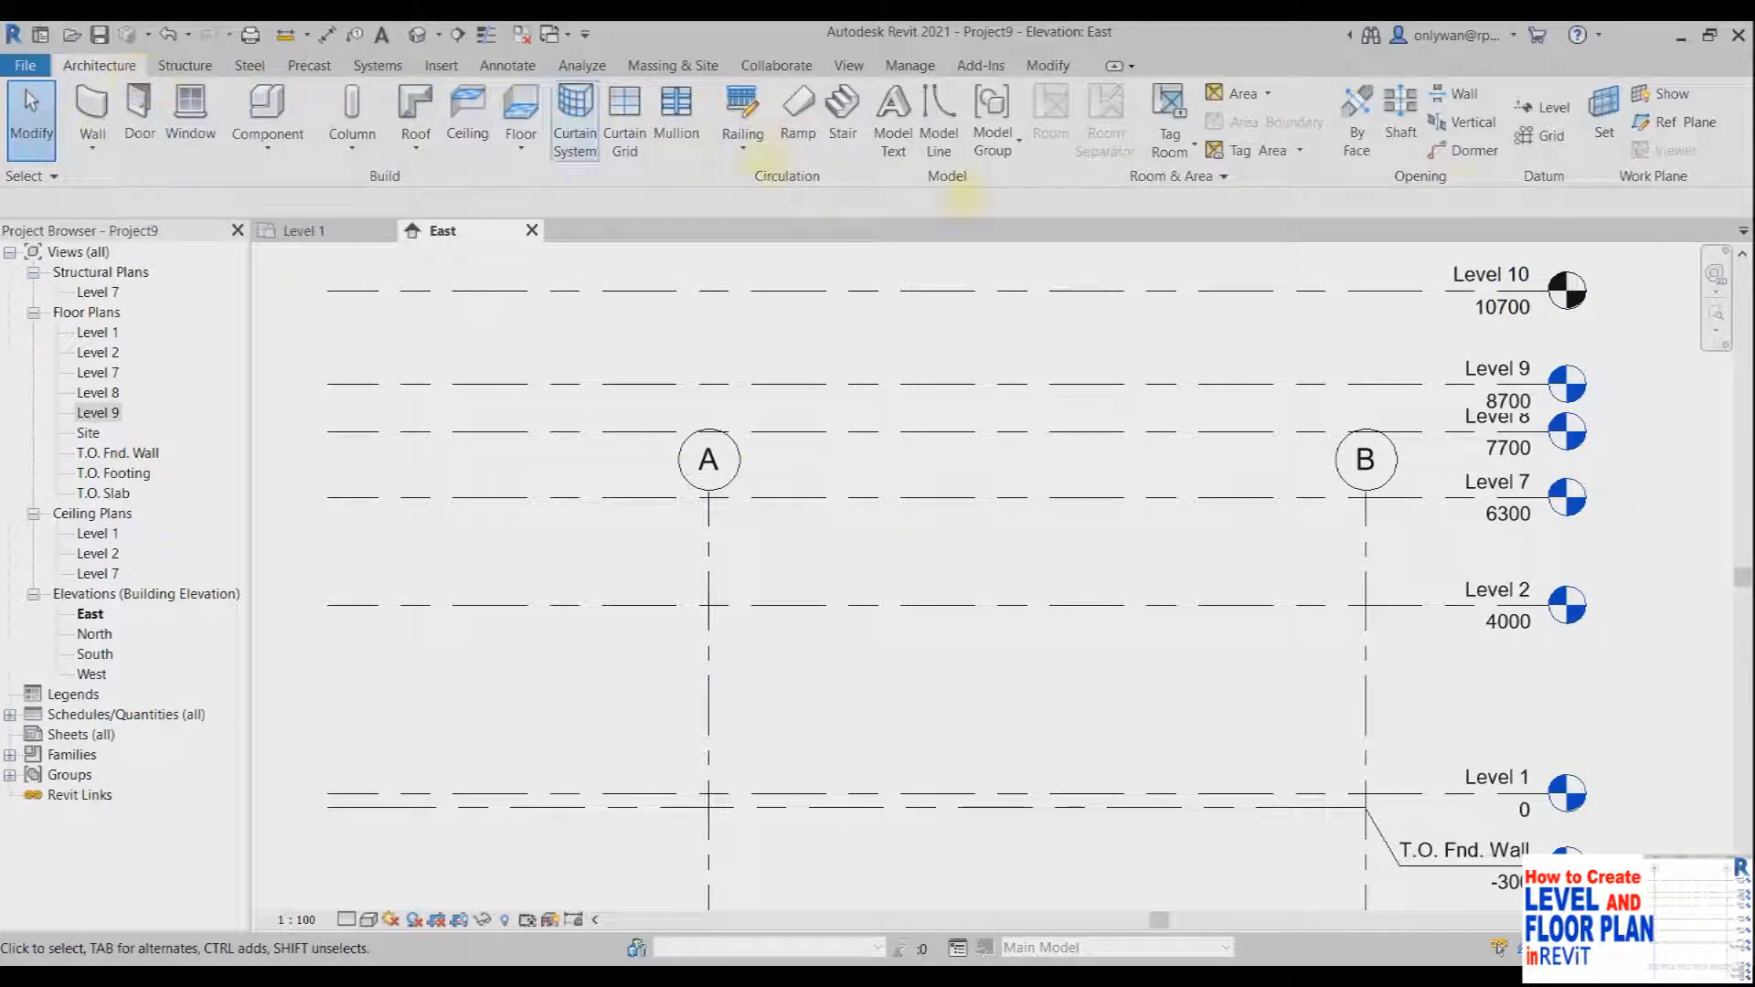
{"action": "left_click", "coordinate": [1543, 108]}
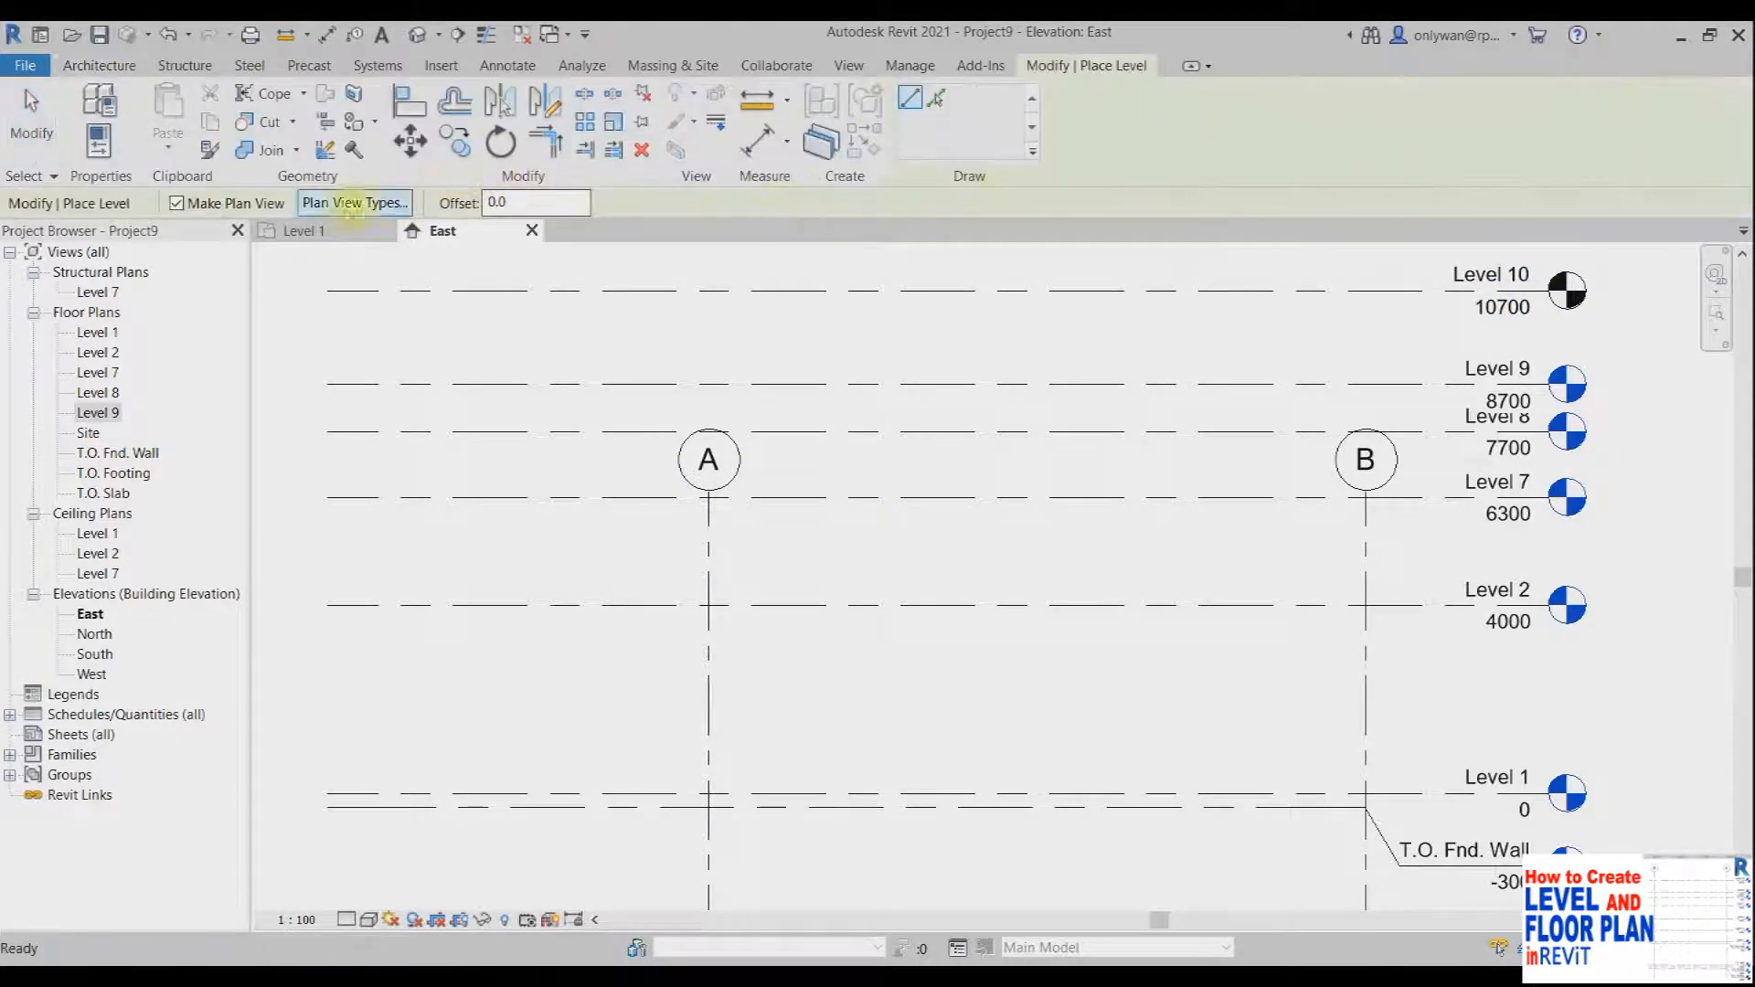
{"action": "left_click", "coordinate": [177, 204]}
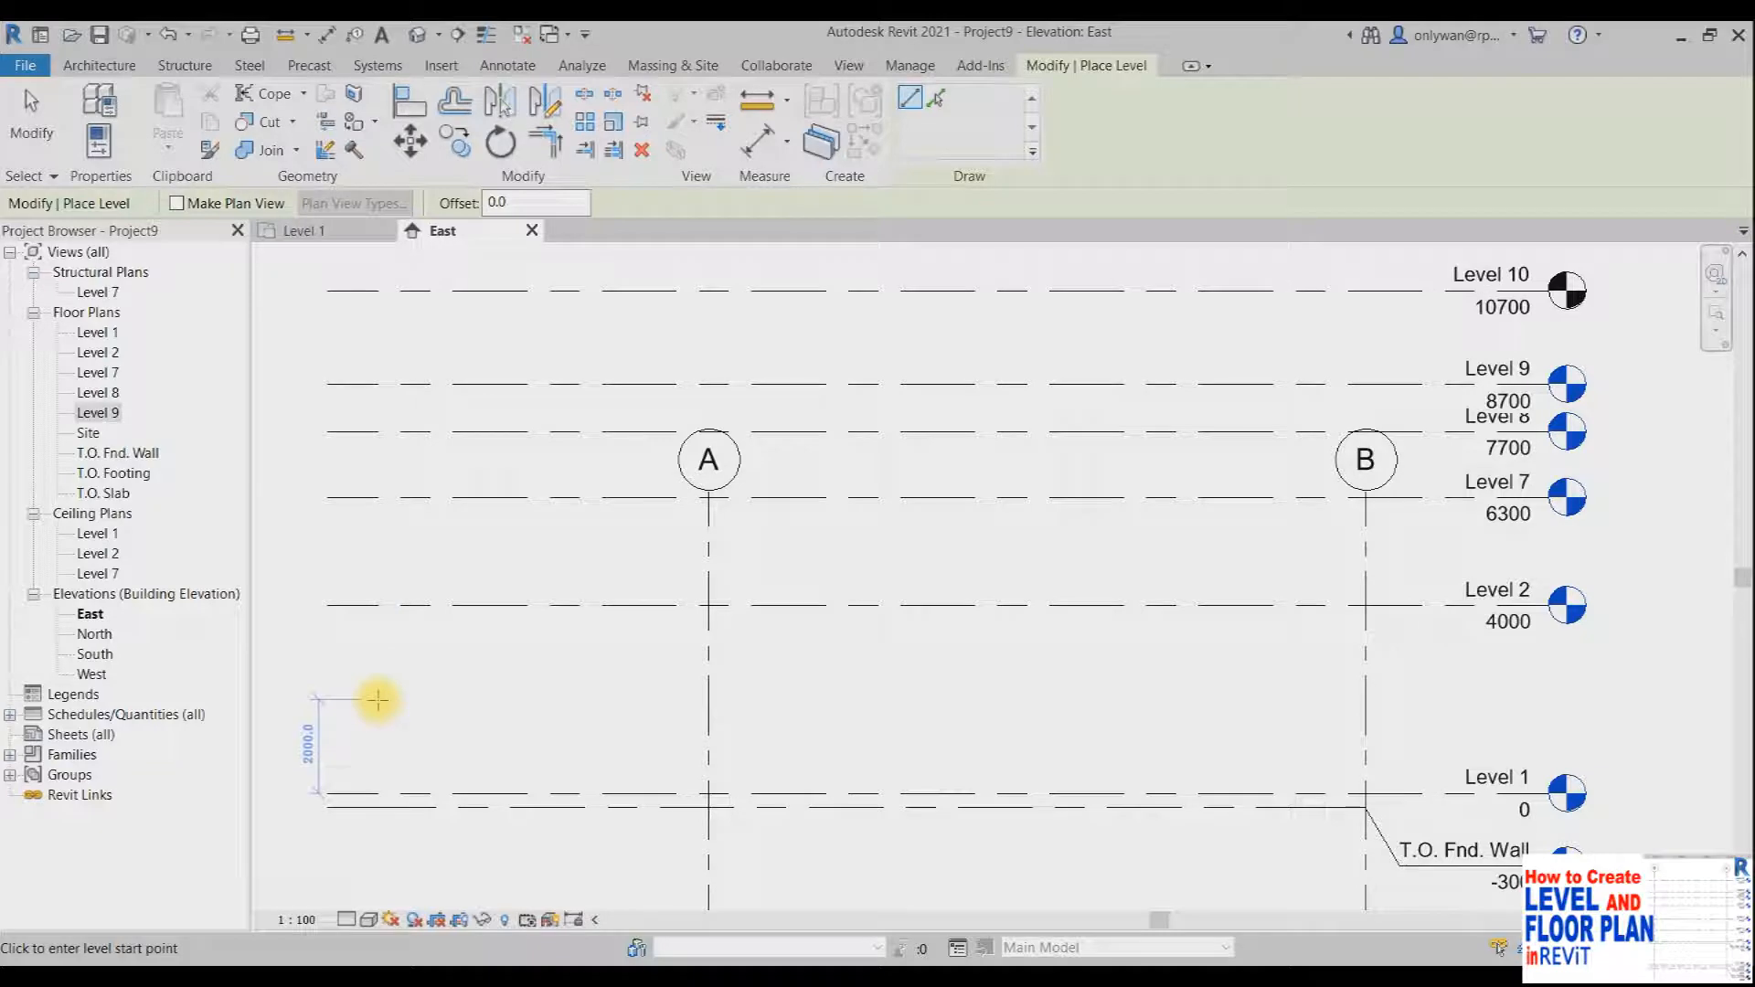
{"action": "left_click", "coordinate": [327, 698]}
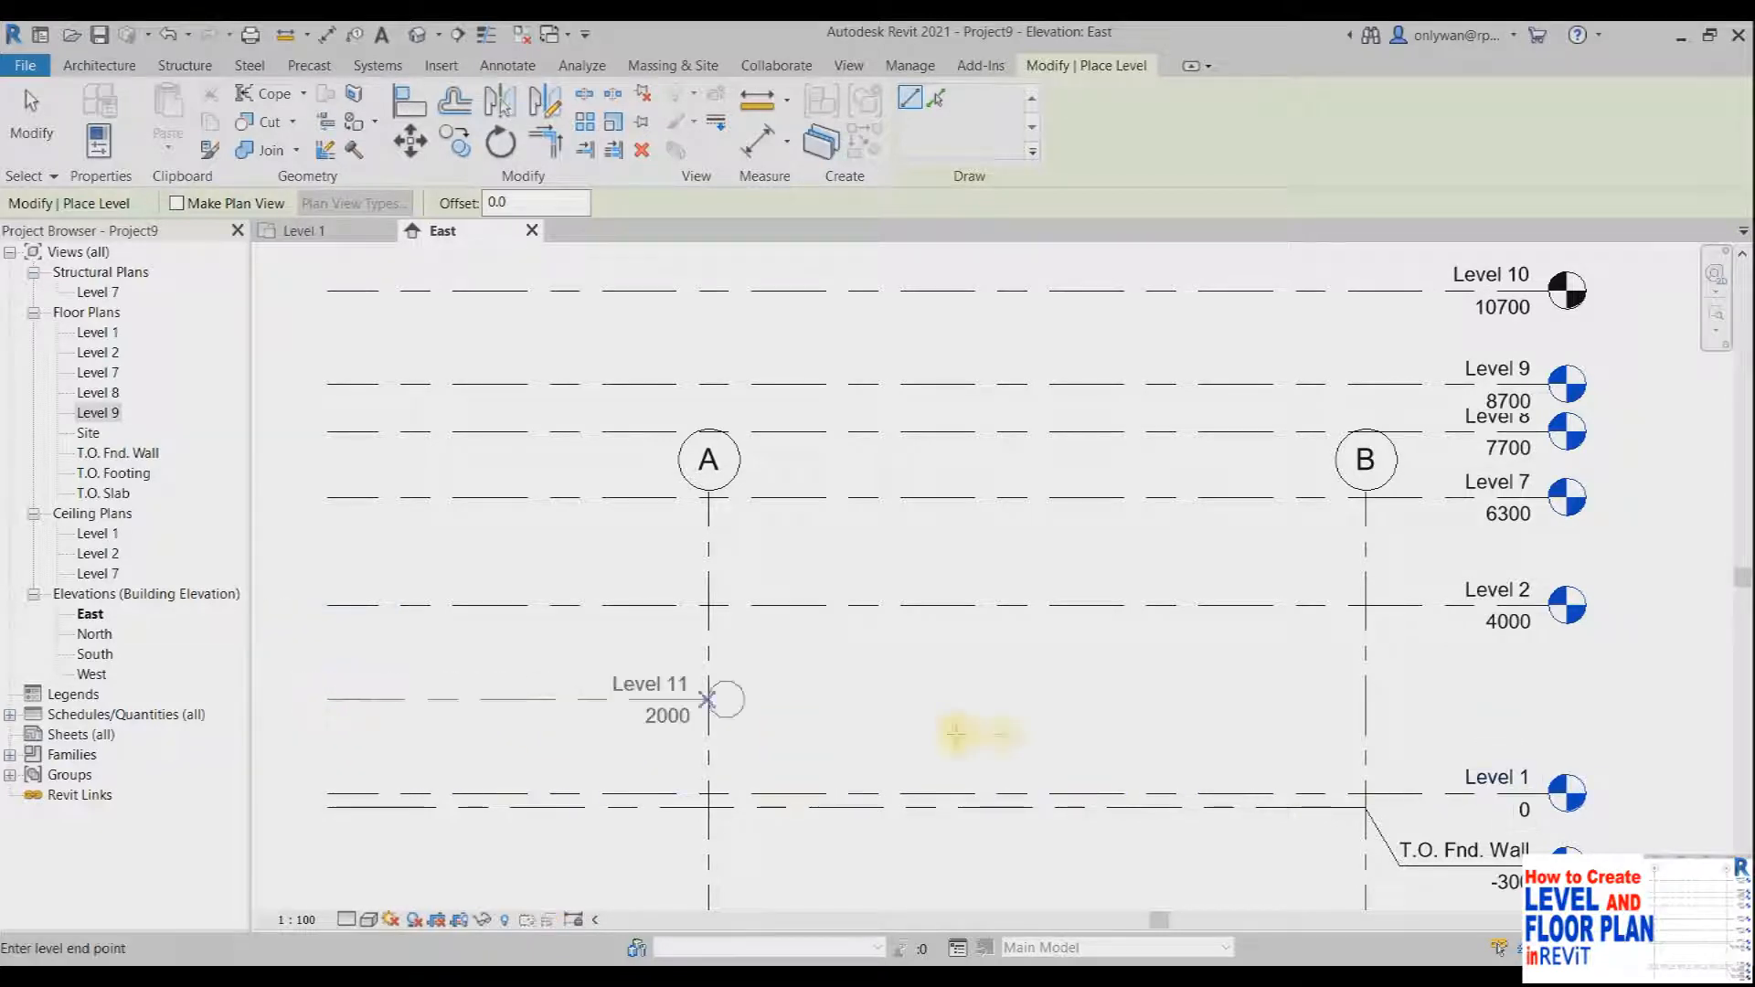
{"action": "left_click", "coordinate": [1554, 725]}
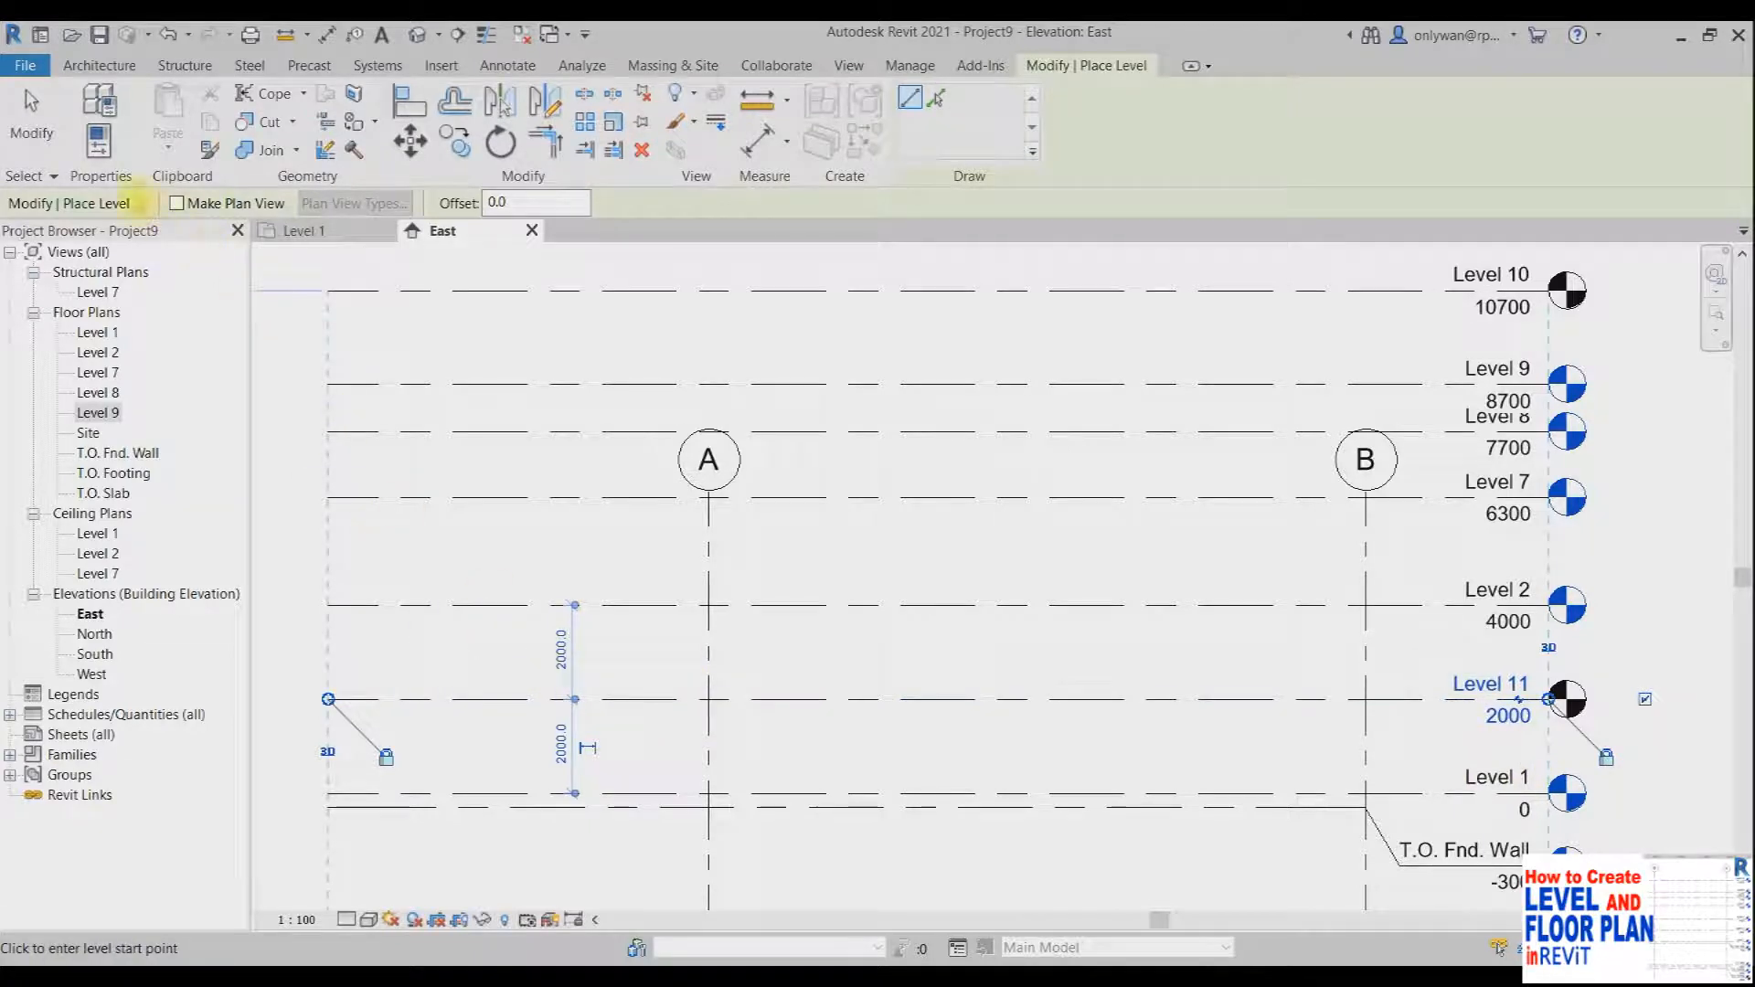
{"action": "left_click", "coordinate": [30, 135]}
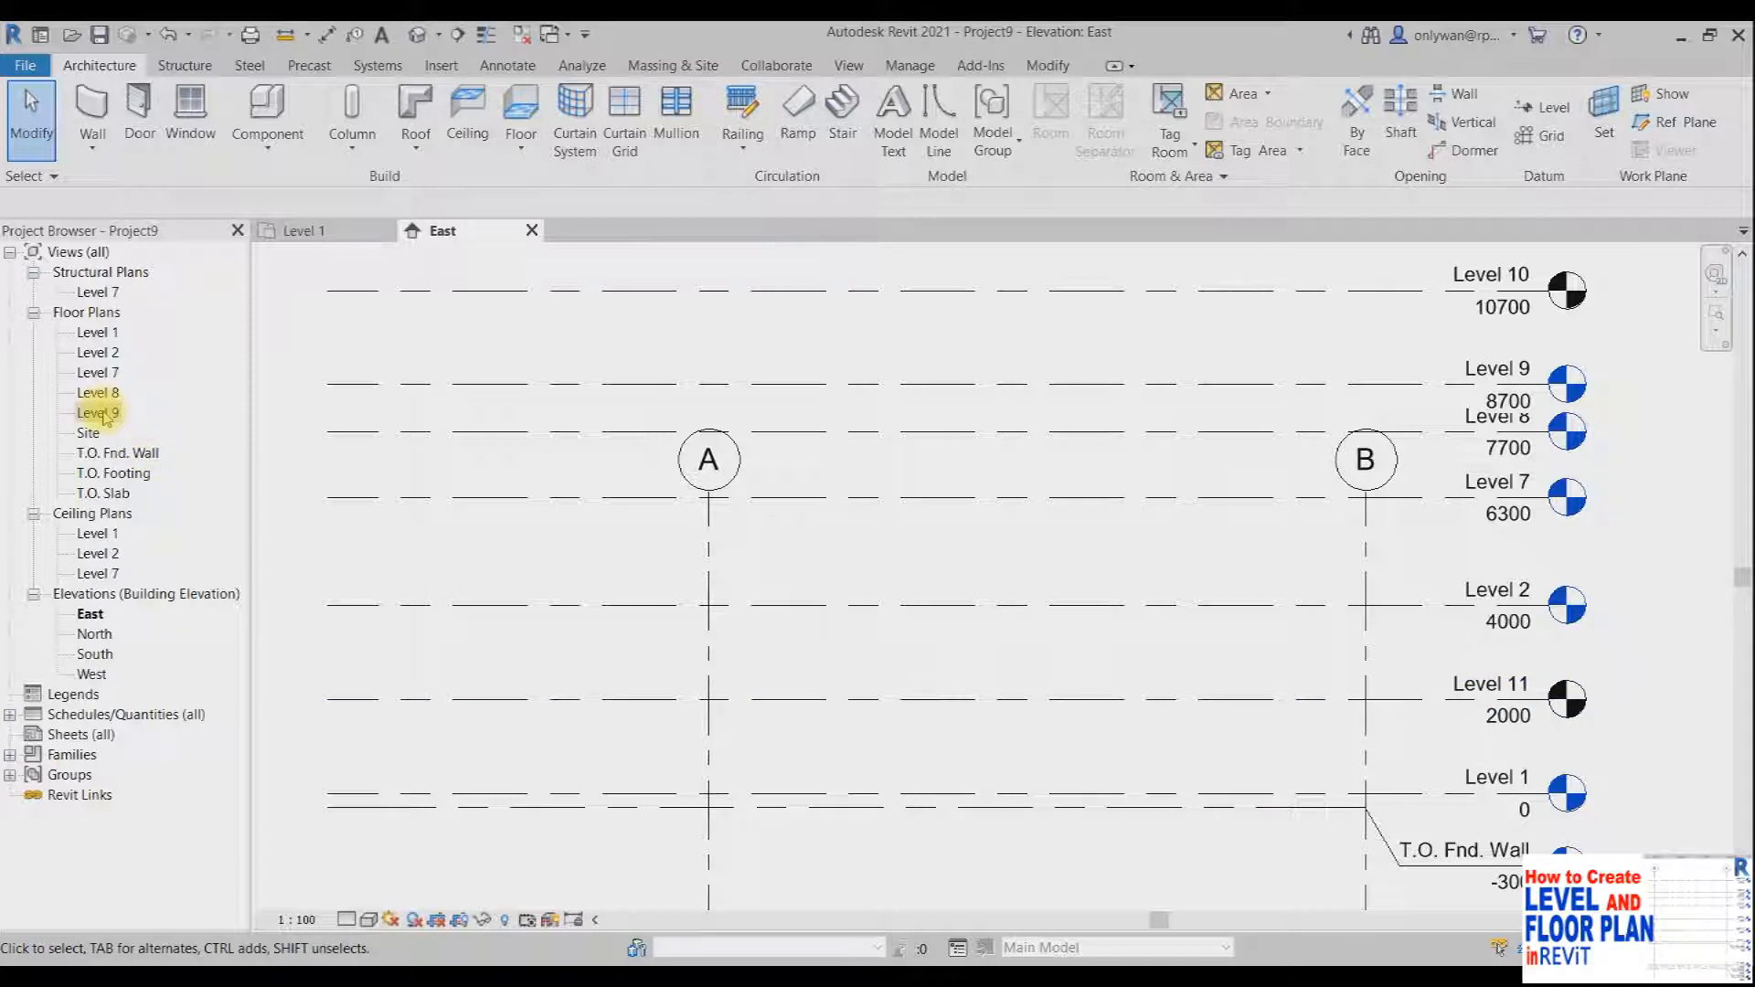
{"action": "left_click", "coordinate": [885, 701]}
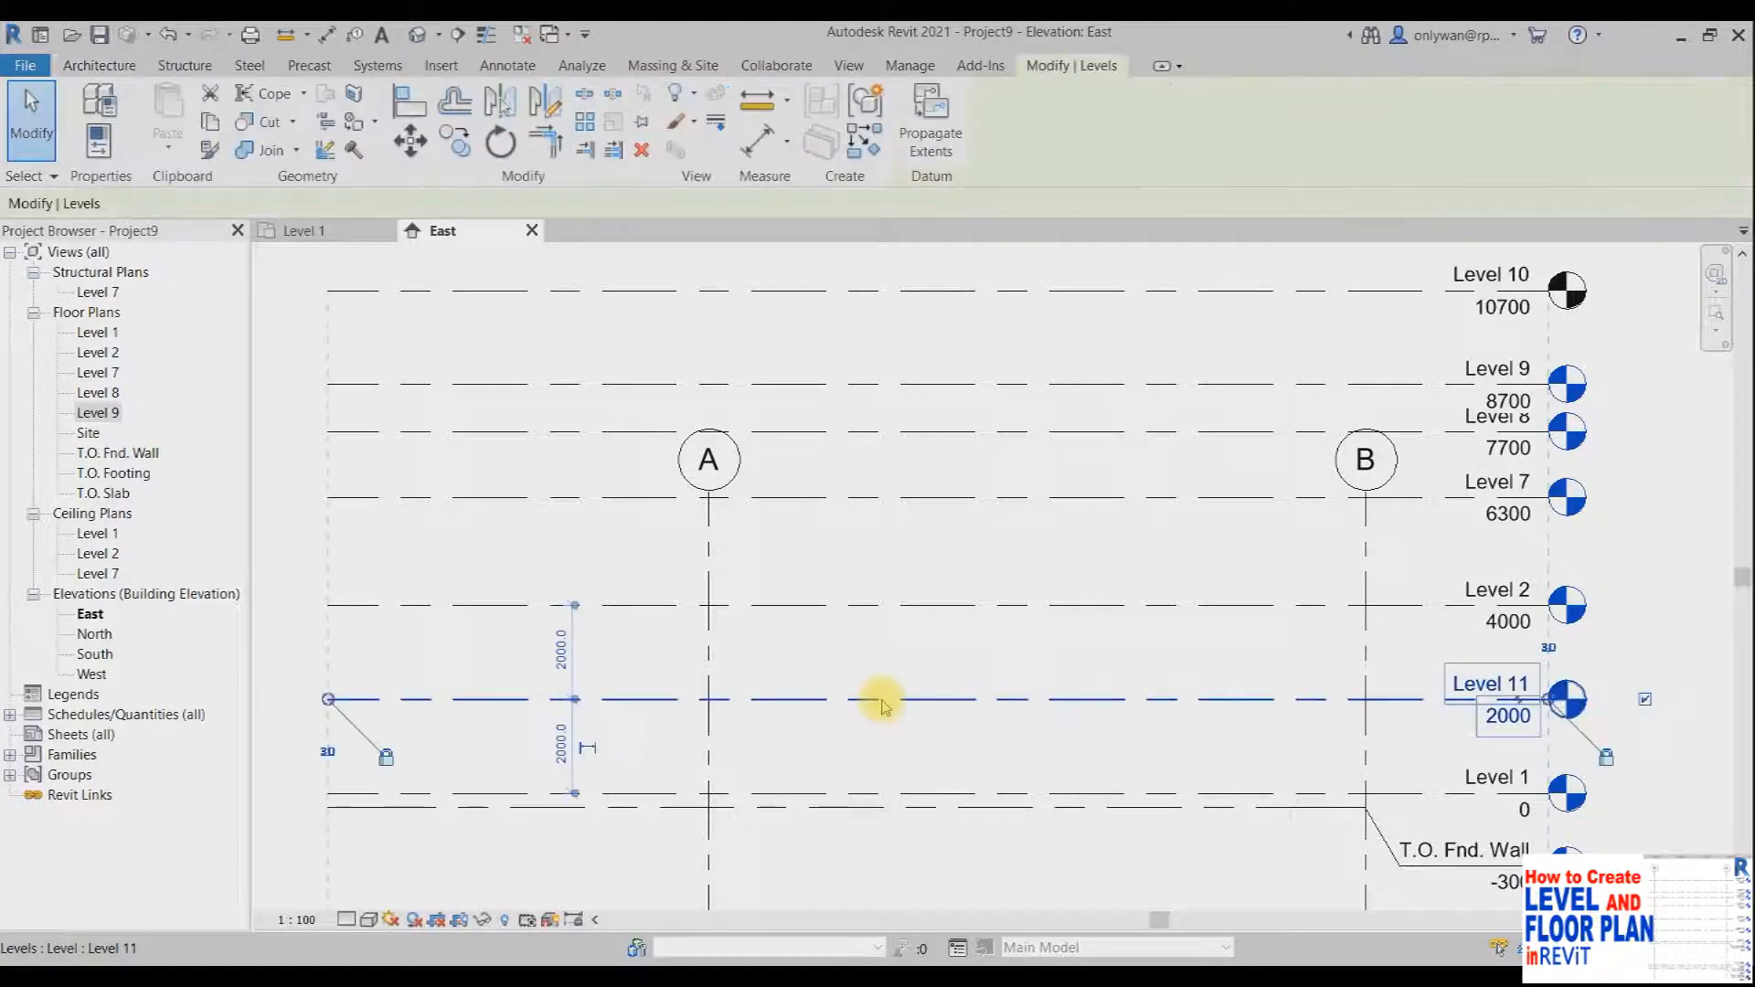
{"action": "left_click", "coordinate": [921, 299]}
{"action": "left_click", "coordinate": [685, 372]}
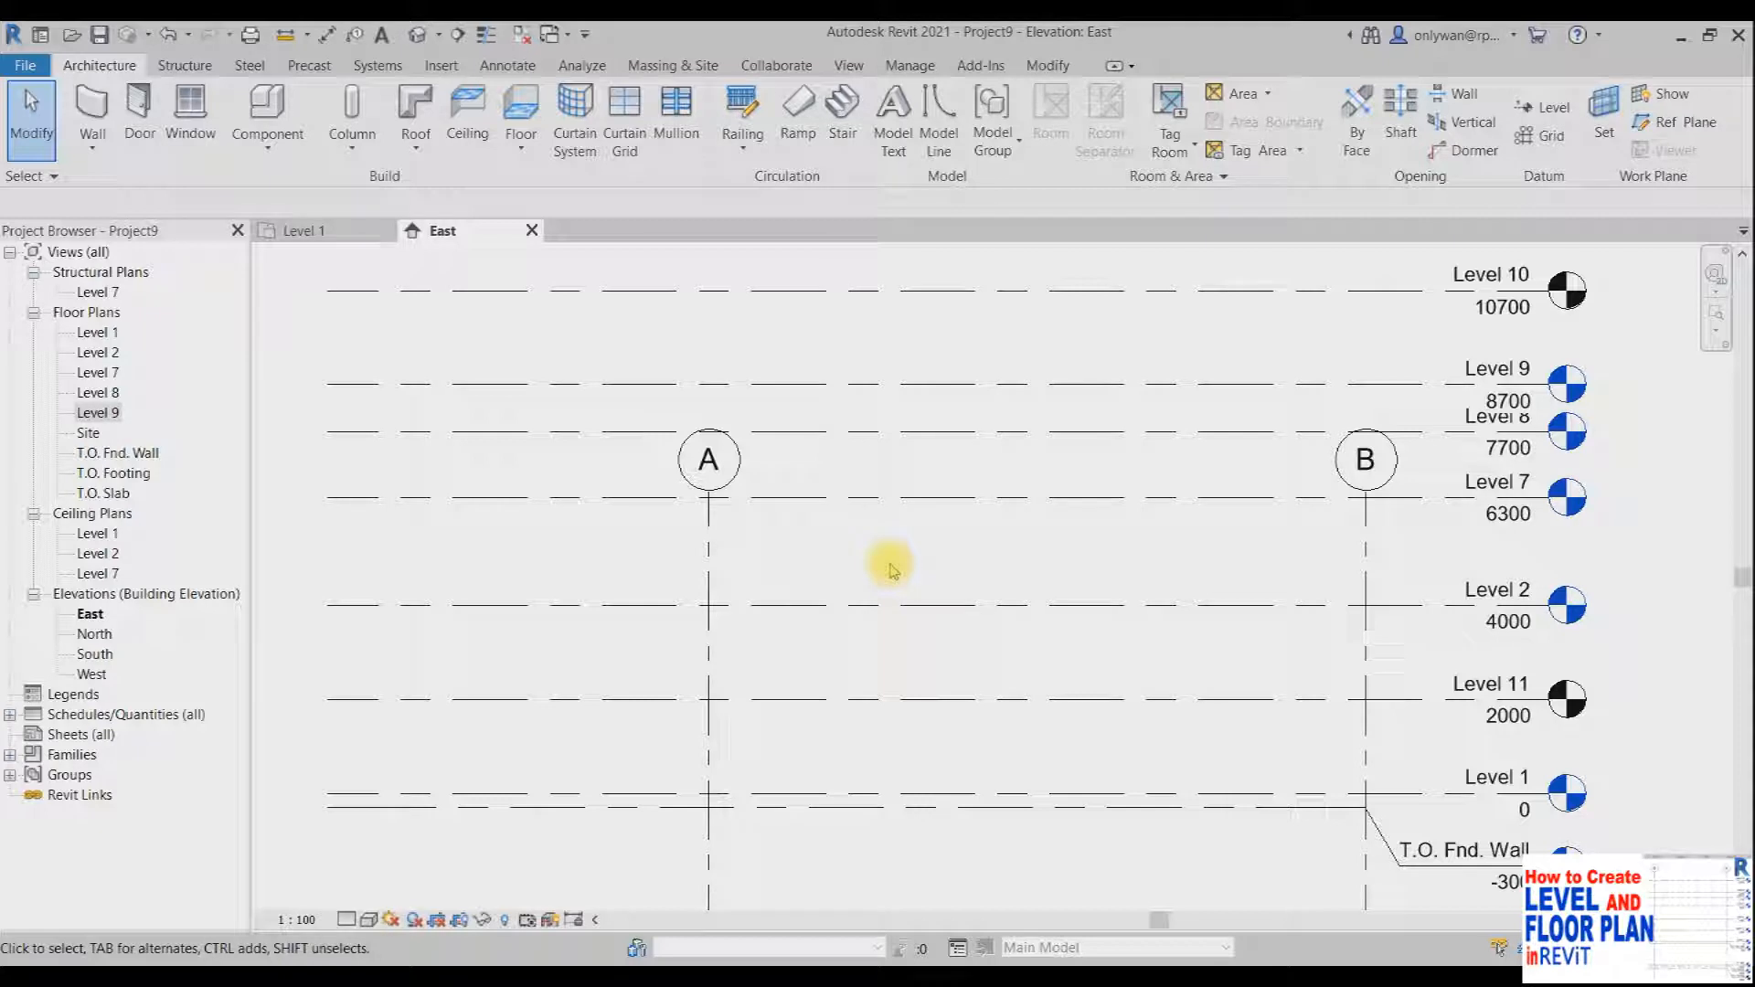
Step: Create floor plan views for Level 10 and Level 11
{"action": "left_click", "coordinate": [849, 68]}
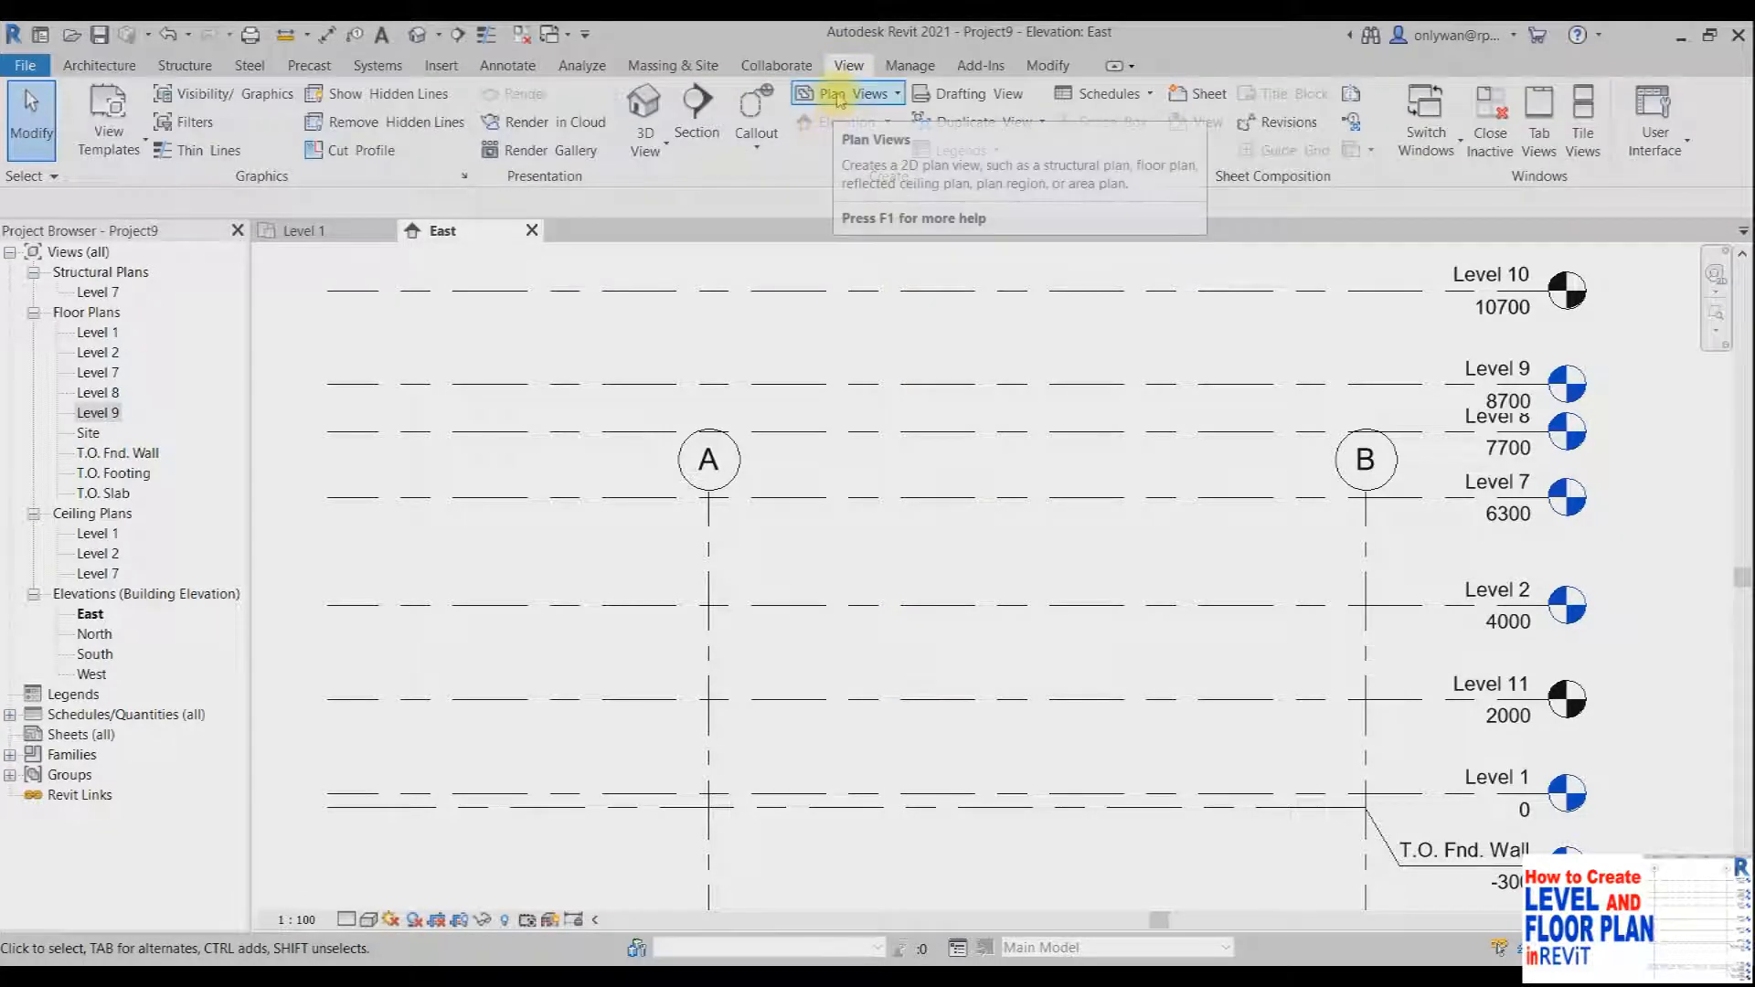
{"action": "left_click", "coordinate": [838, 95]}
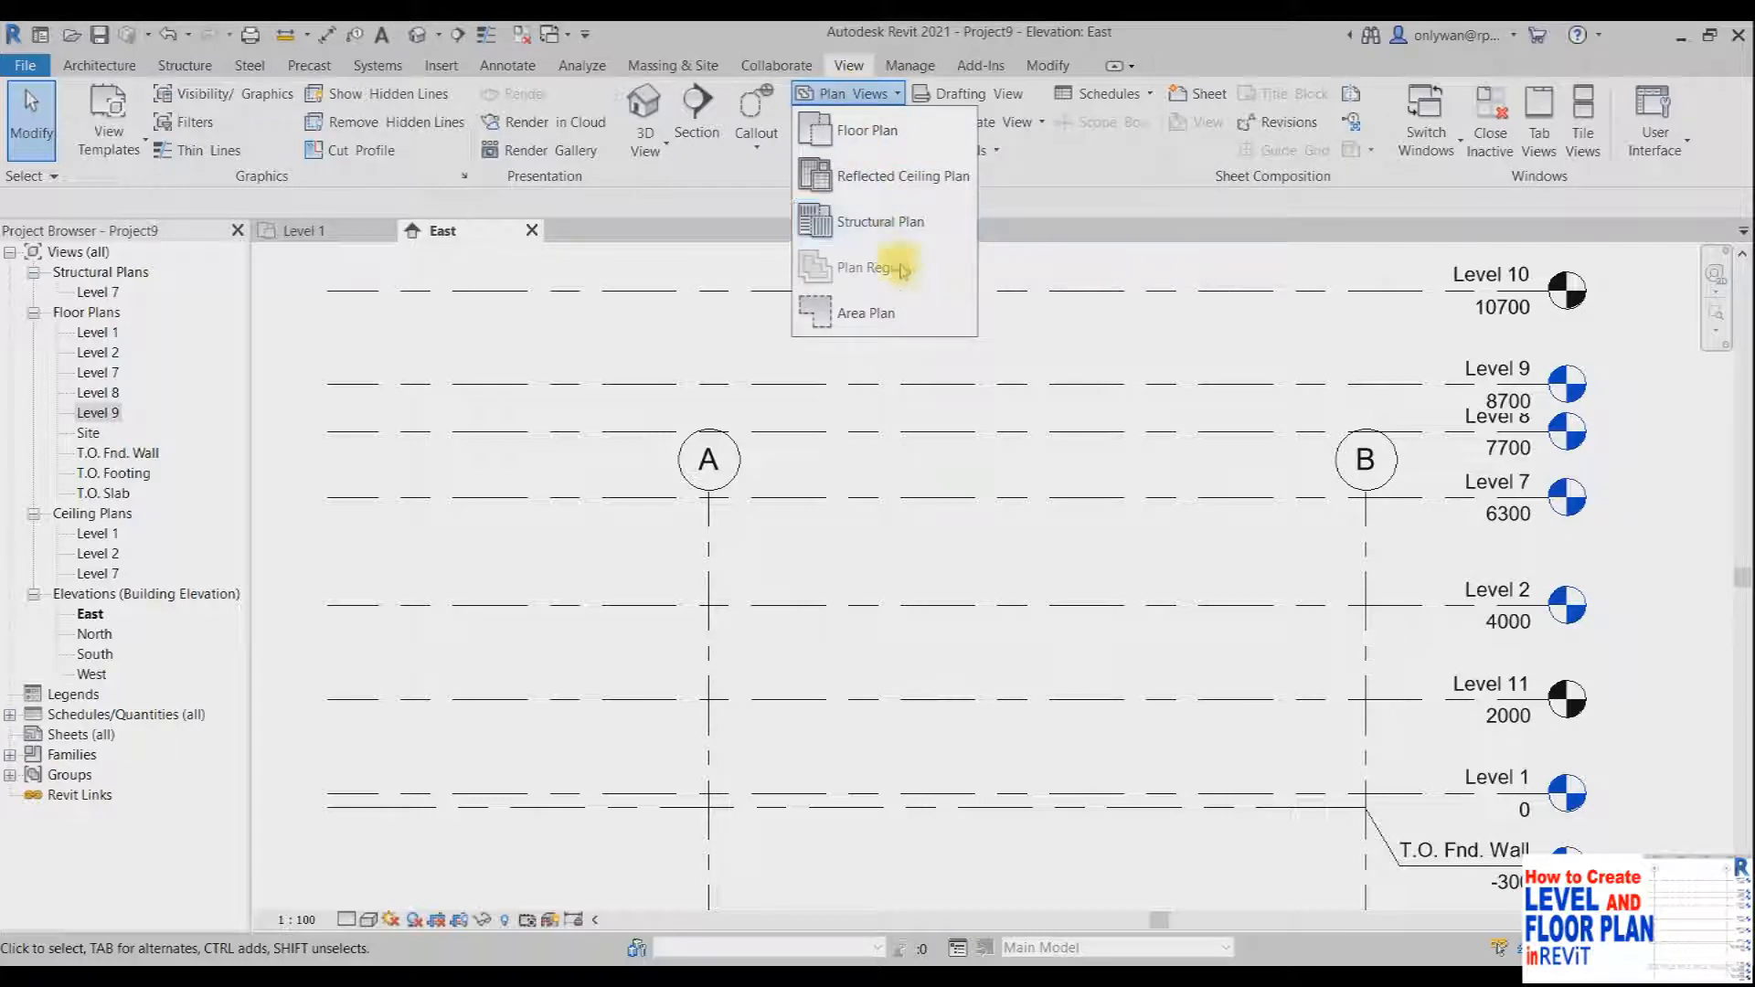
{"action": "left_click", "coordinate": [868, 132]}
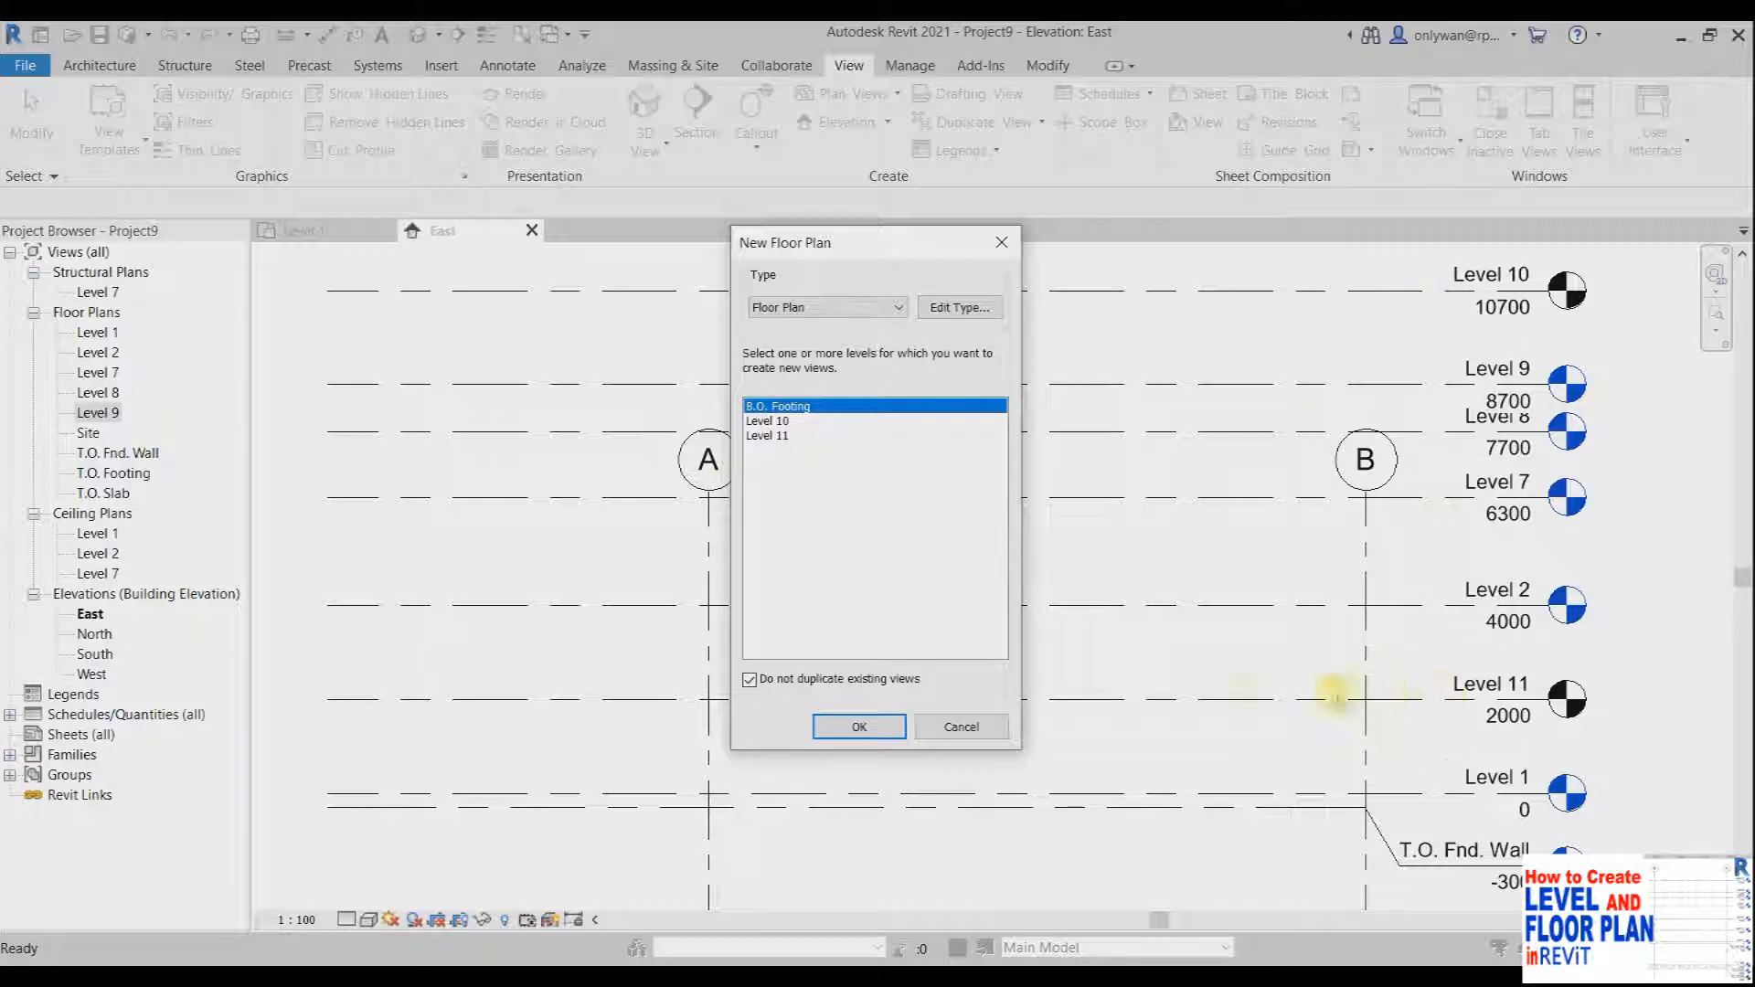
{"action": "left_click", "coordinate": [770, 423]}
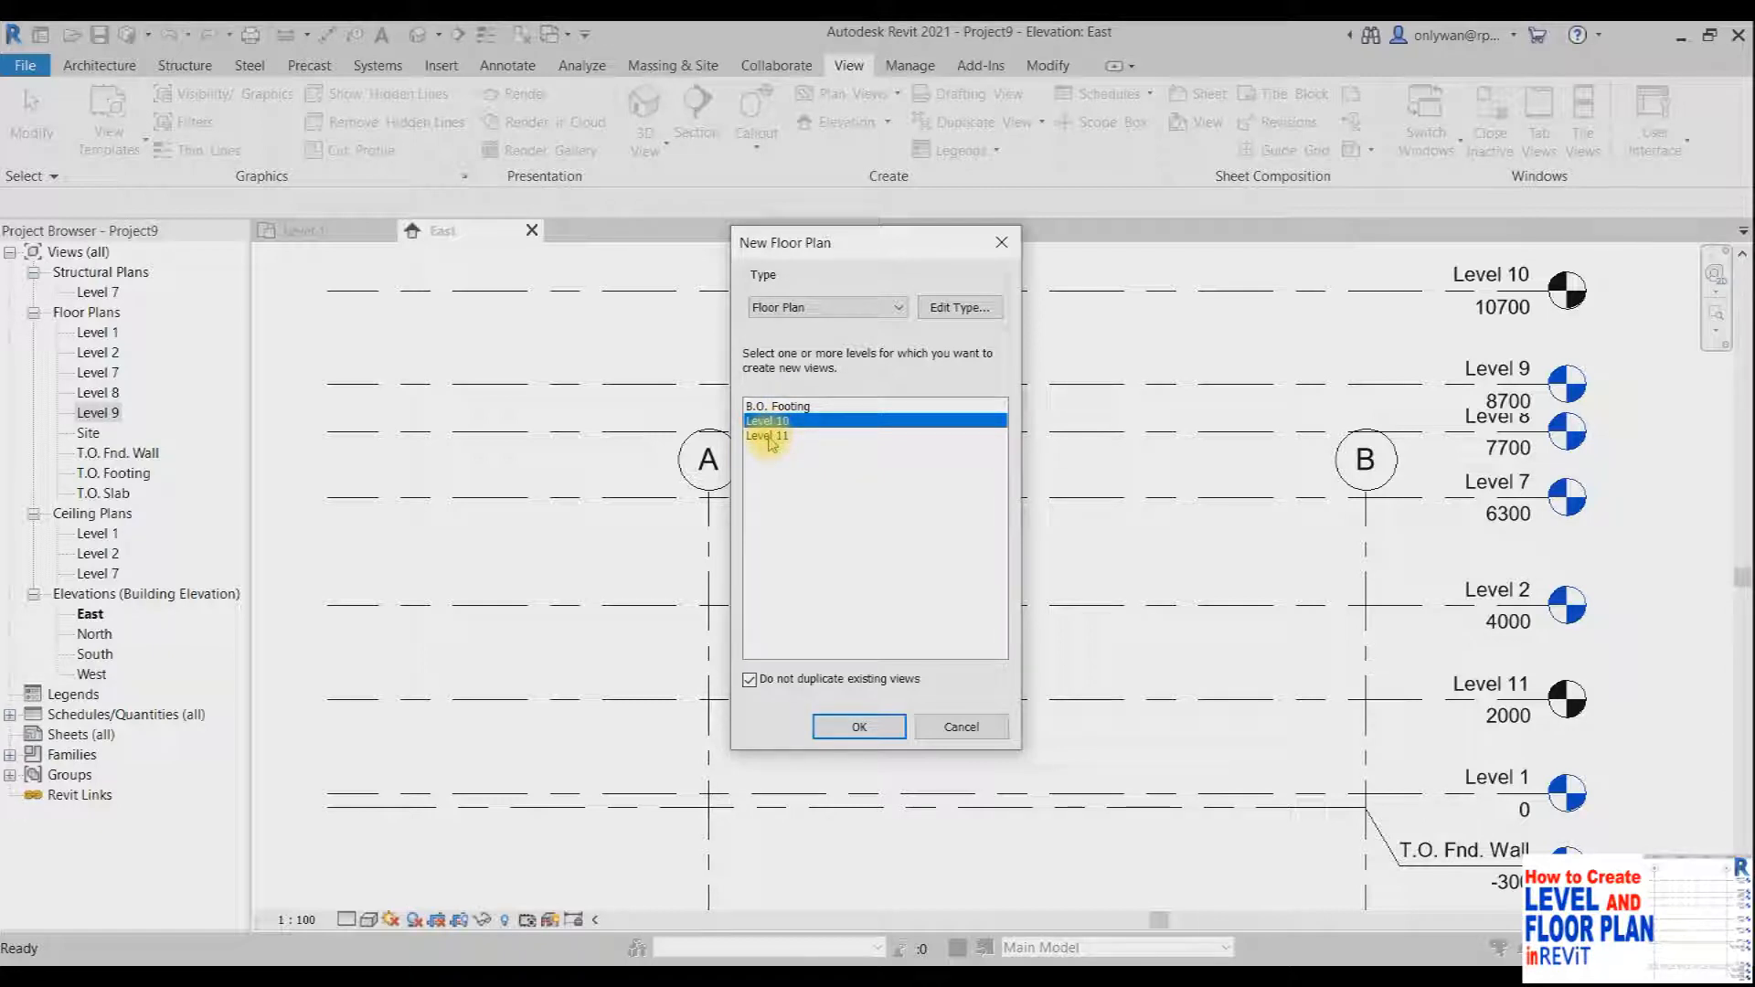
{"action": "left_click", "coordinate": [771, 437], "text": "shift"}
{"action": "left_click", "coordinate": [867, 732]}
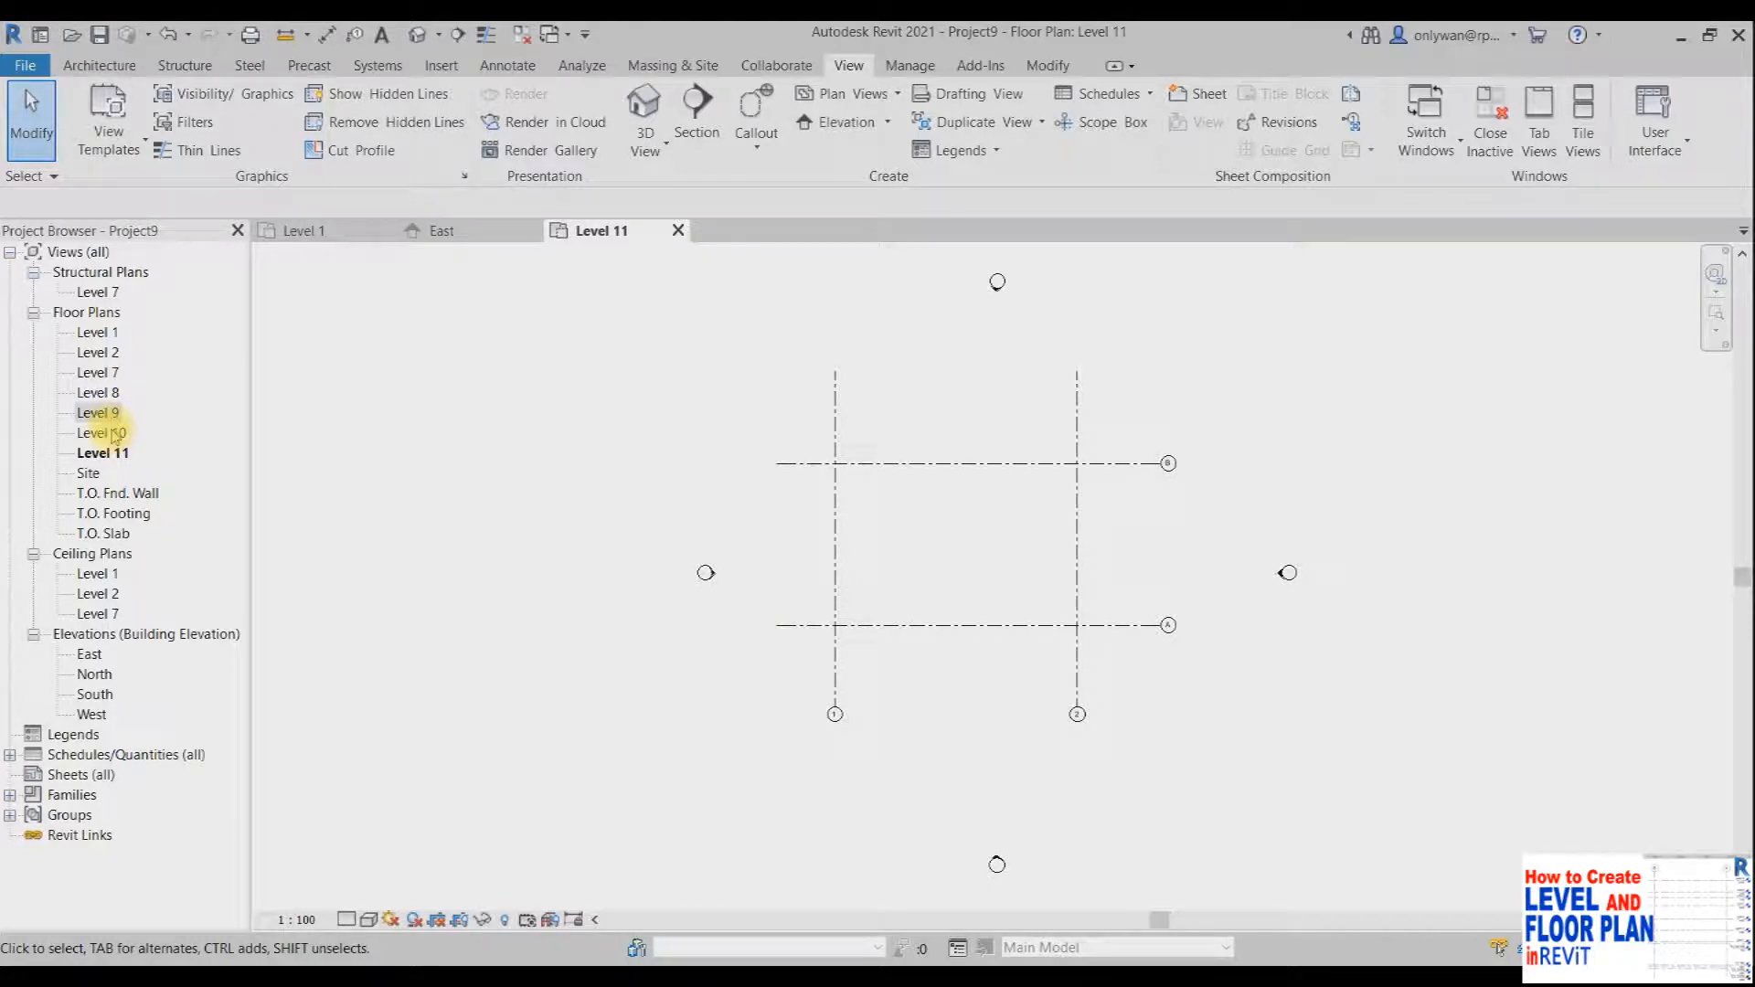
Step: Look through the floor plans from Level 1 to Level 11 and check which of them show the grid lines
{"action": "double_click", "coordinate": [98, 332]}
{"action": "scroll", "coordinate": [841, 704], "scroll_direction": "down", "scroll_amount": 2}
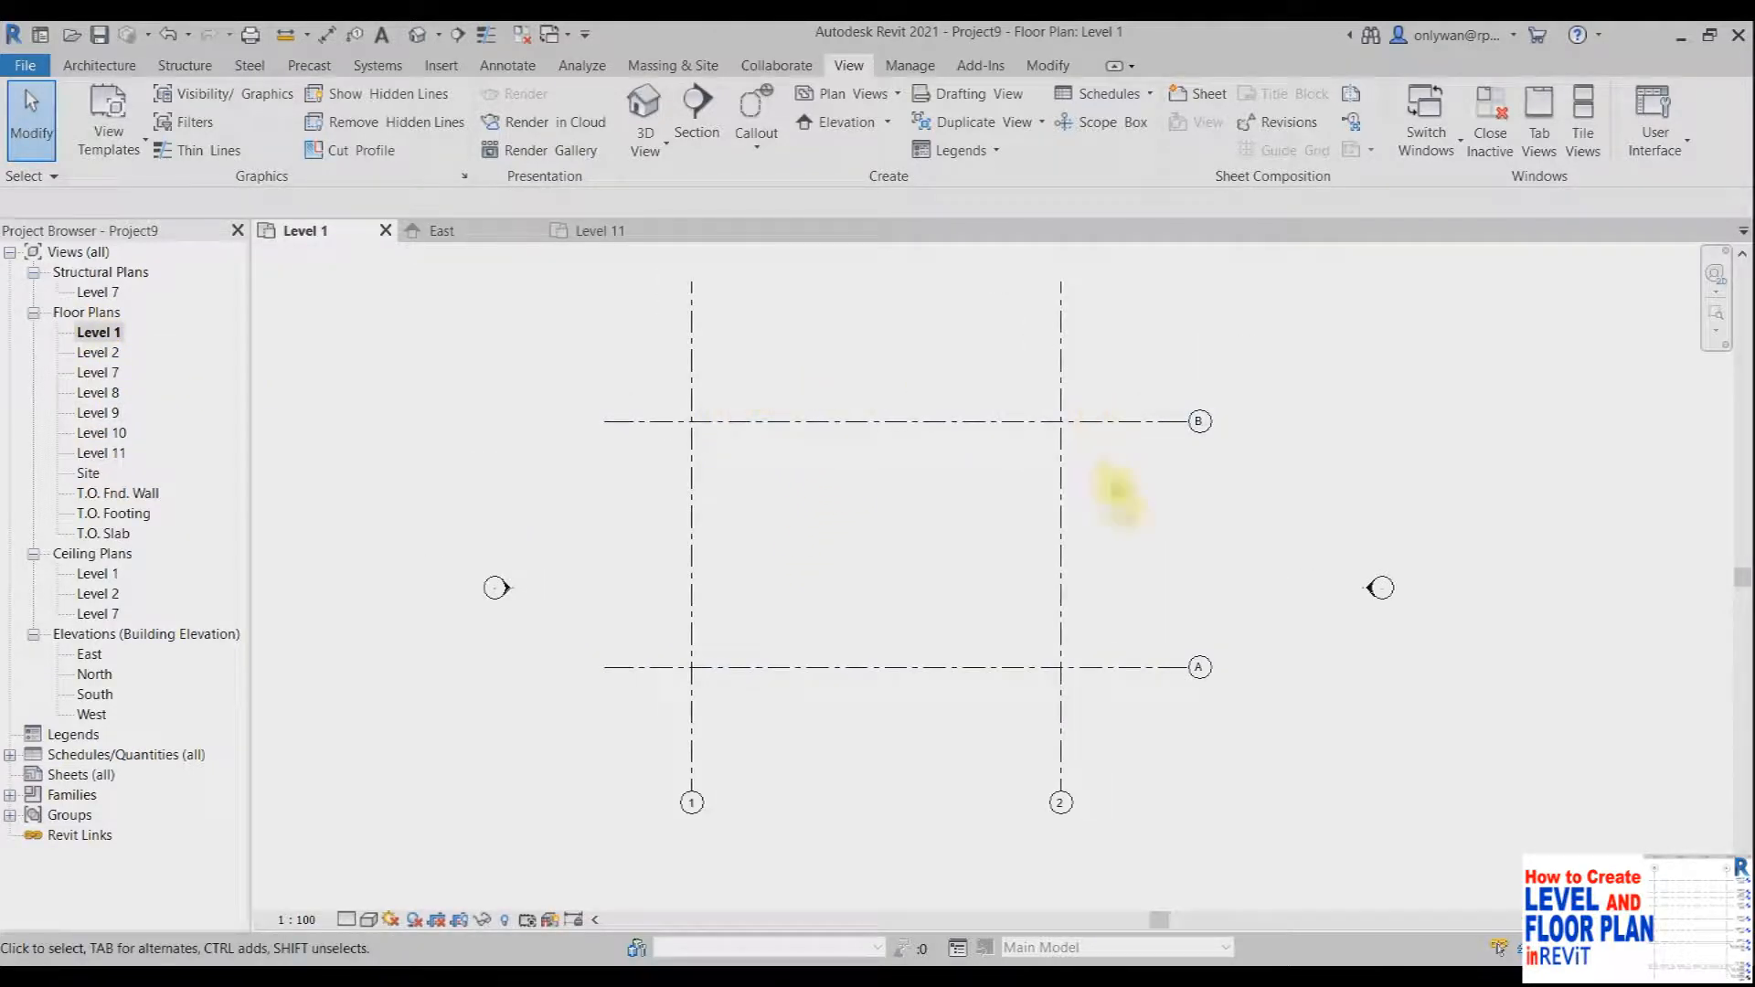
{"action": "double_click", "coordinate": [98, 353]}
{"action": "double_click", "coordinate": [99, 373]}
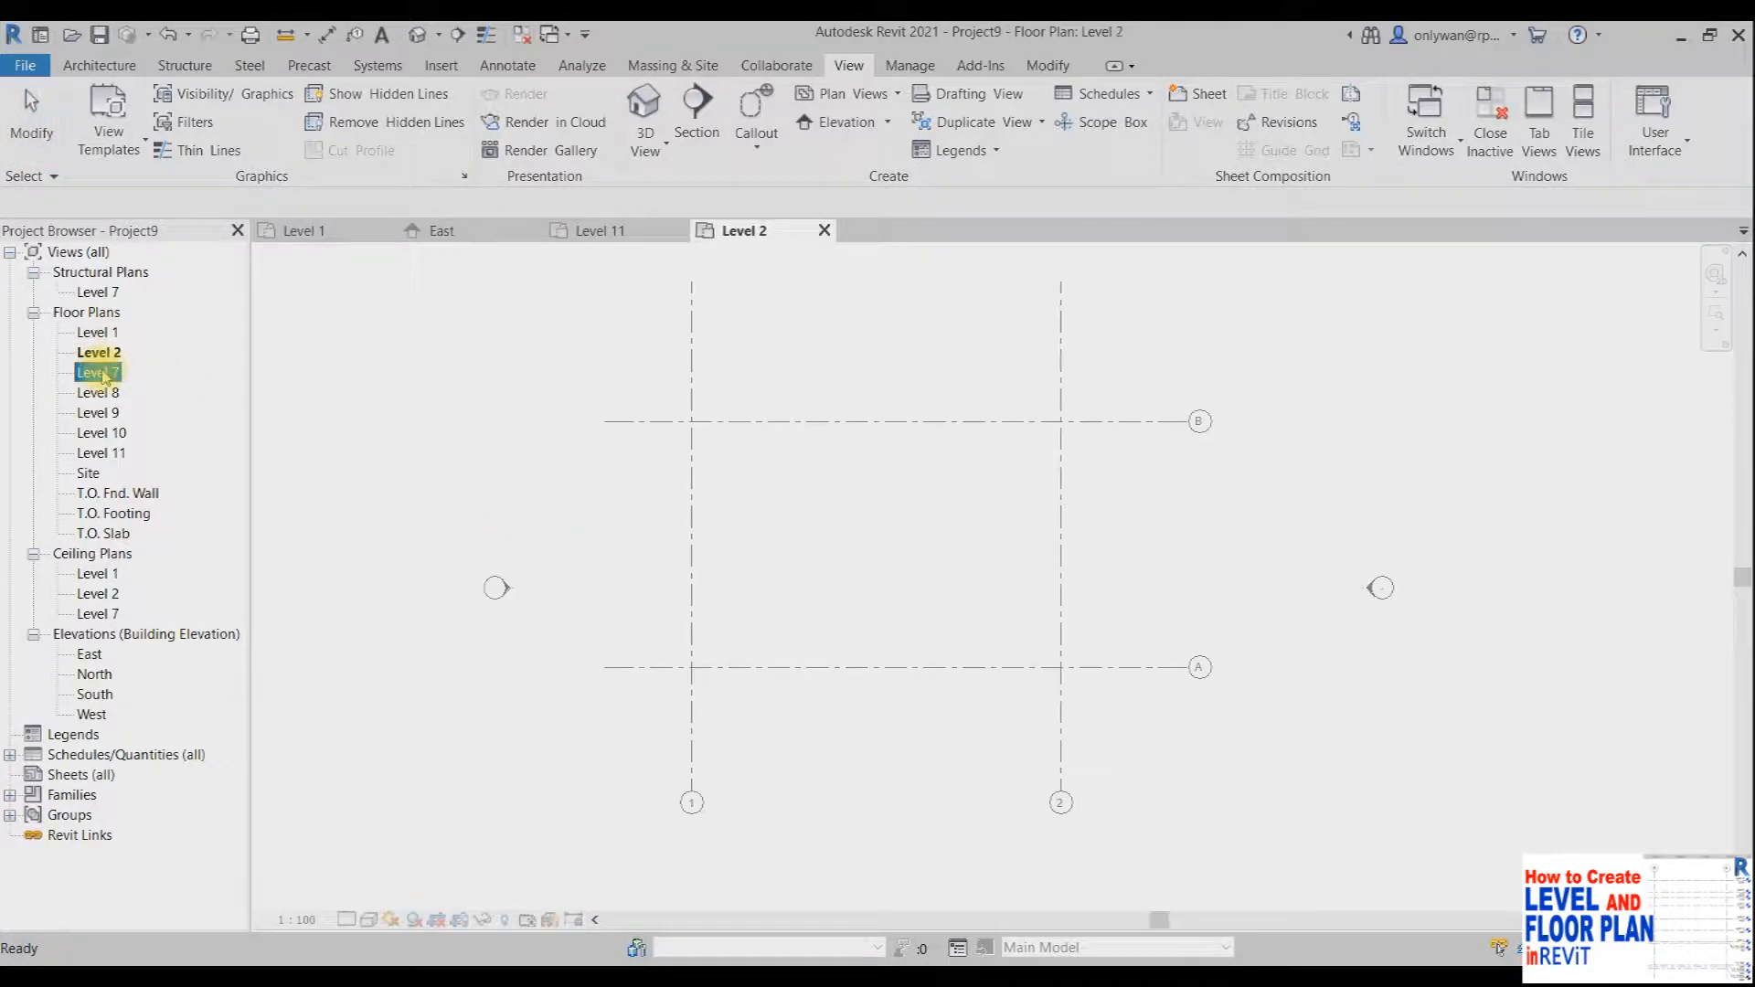
{"action": "double_click", "coordinate": [98, 393]}
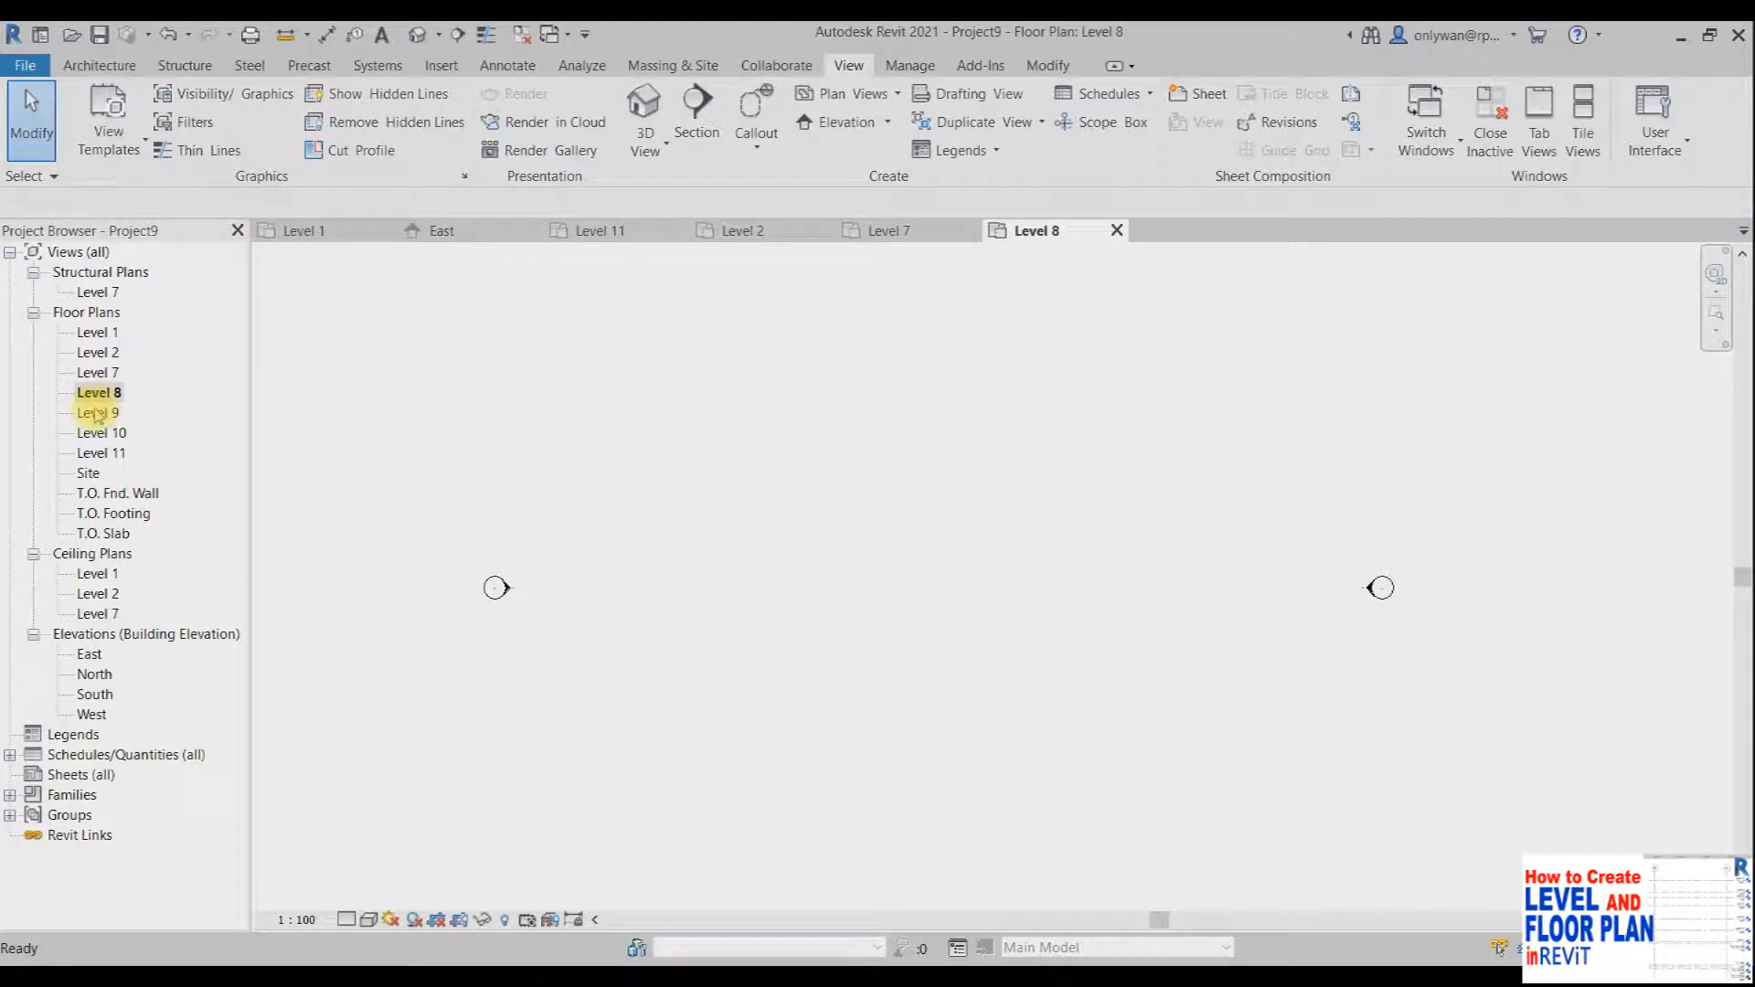
{"action": "double_click", "coordinate": [99, 413]}
{"action": "left_click", "coordinate": [101, 434]}
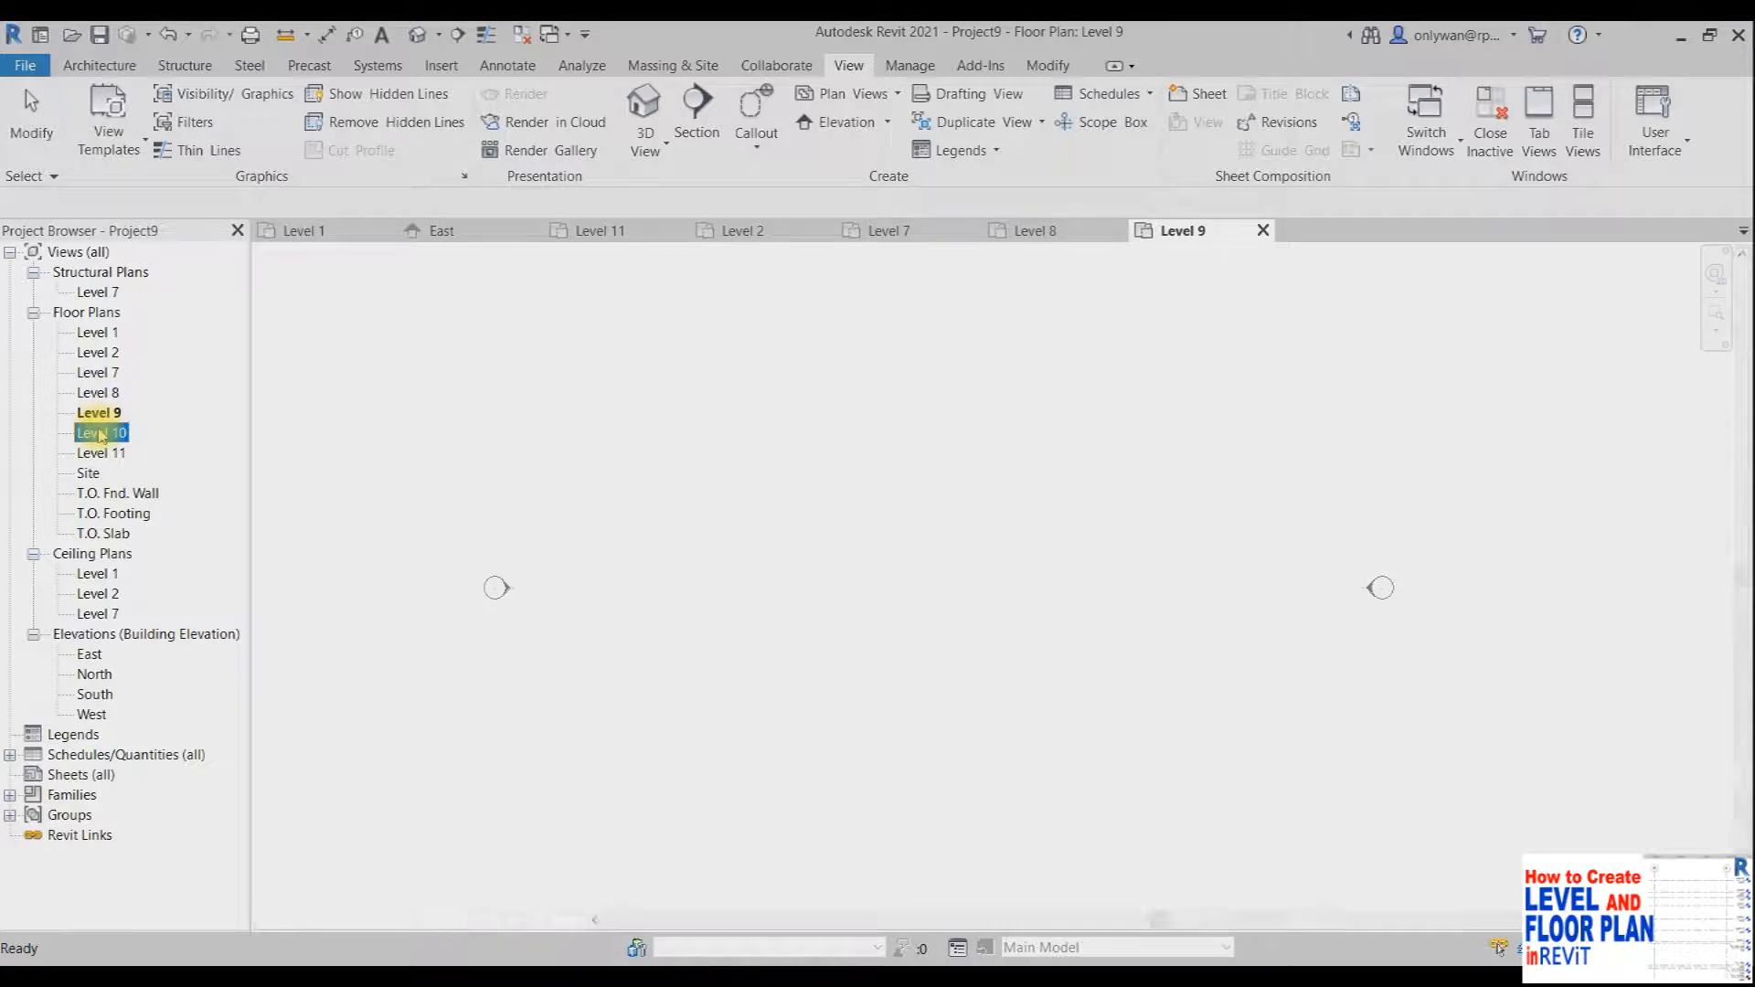
{"action": "double_click", "coordinate": [101, 434]}
{"action": "double_click", "coordinate": [98, 453]}
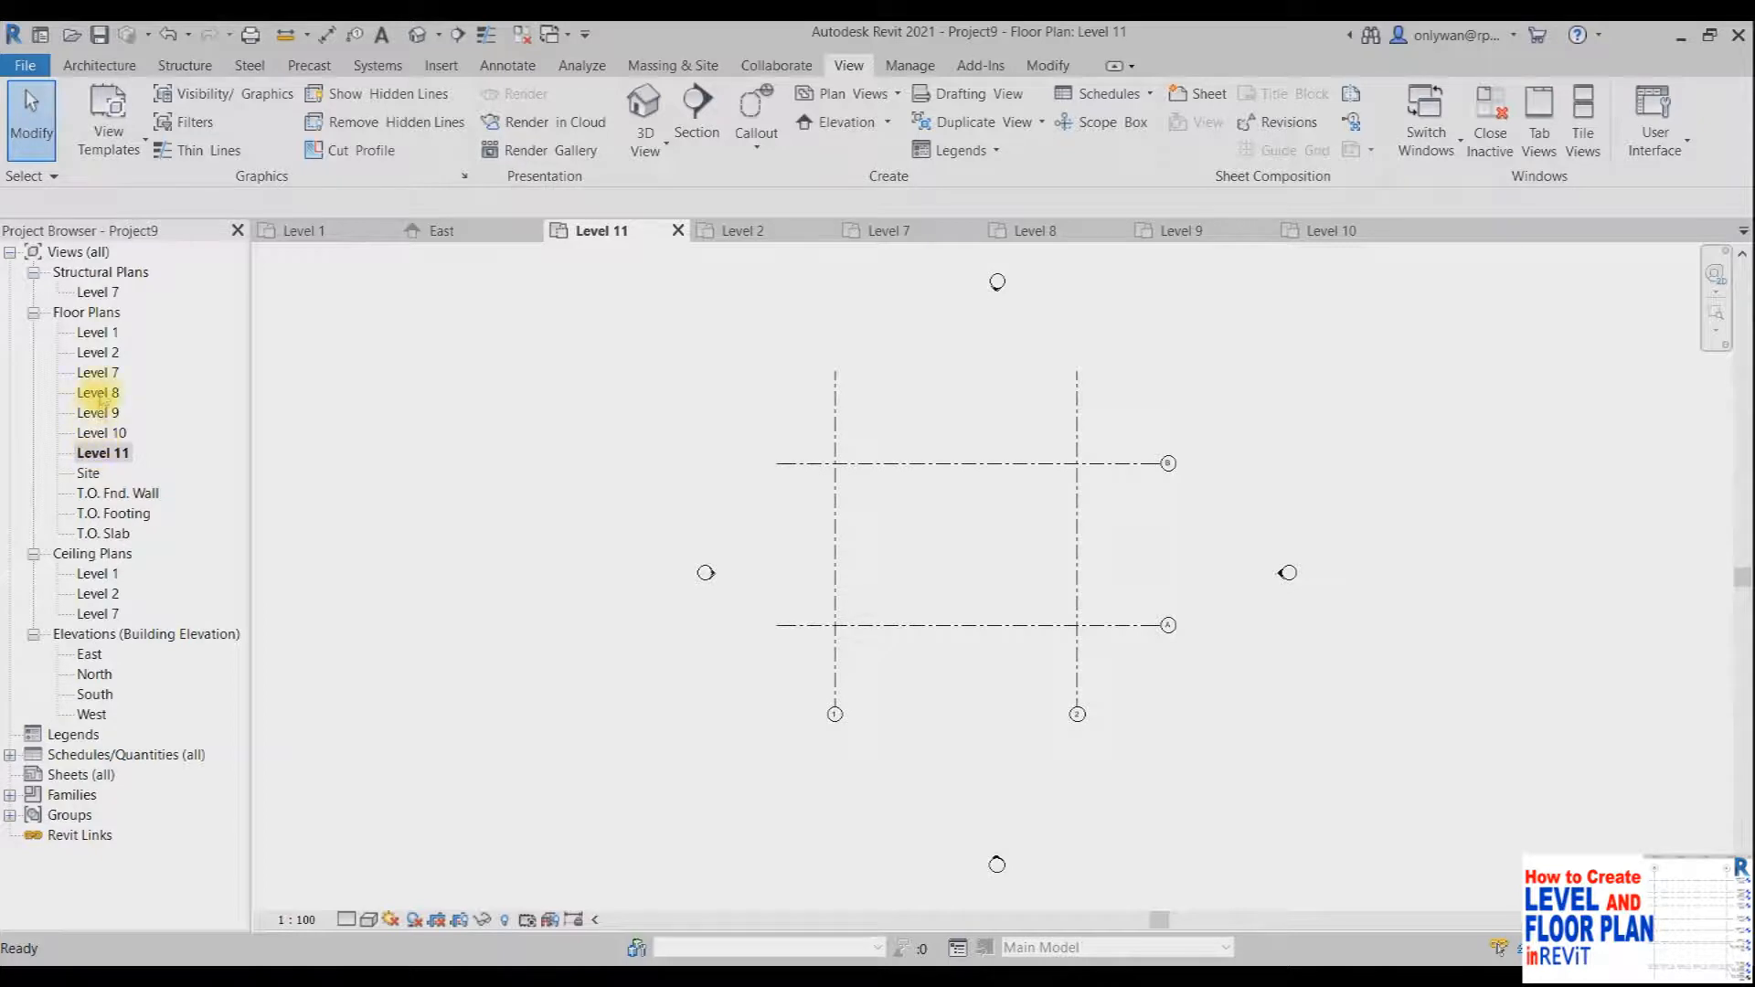
{"action": "double_click", "coordinate": [102, 393]}
{"action": "double_click", "coordinate": [101, 413]}
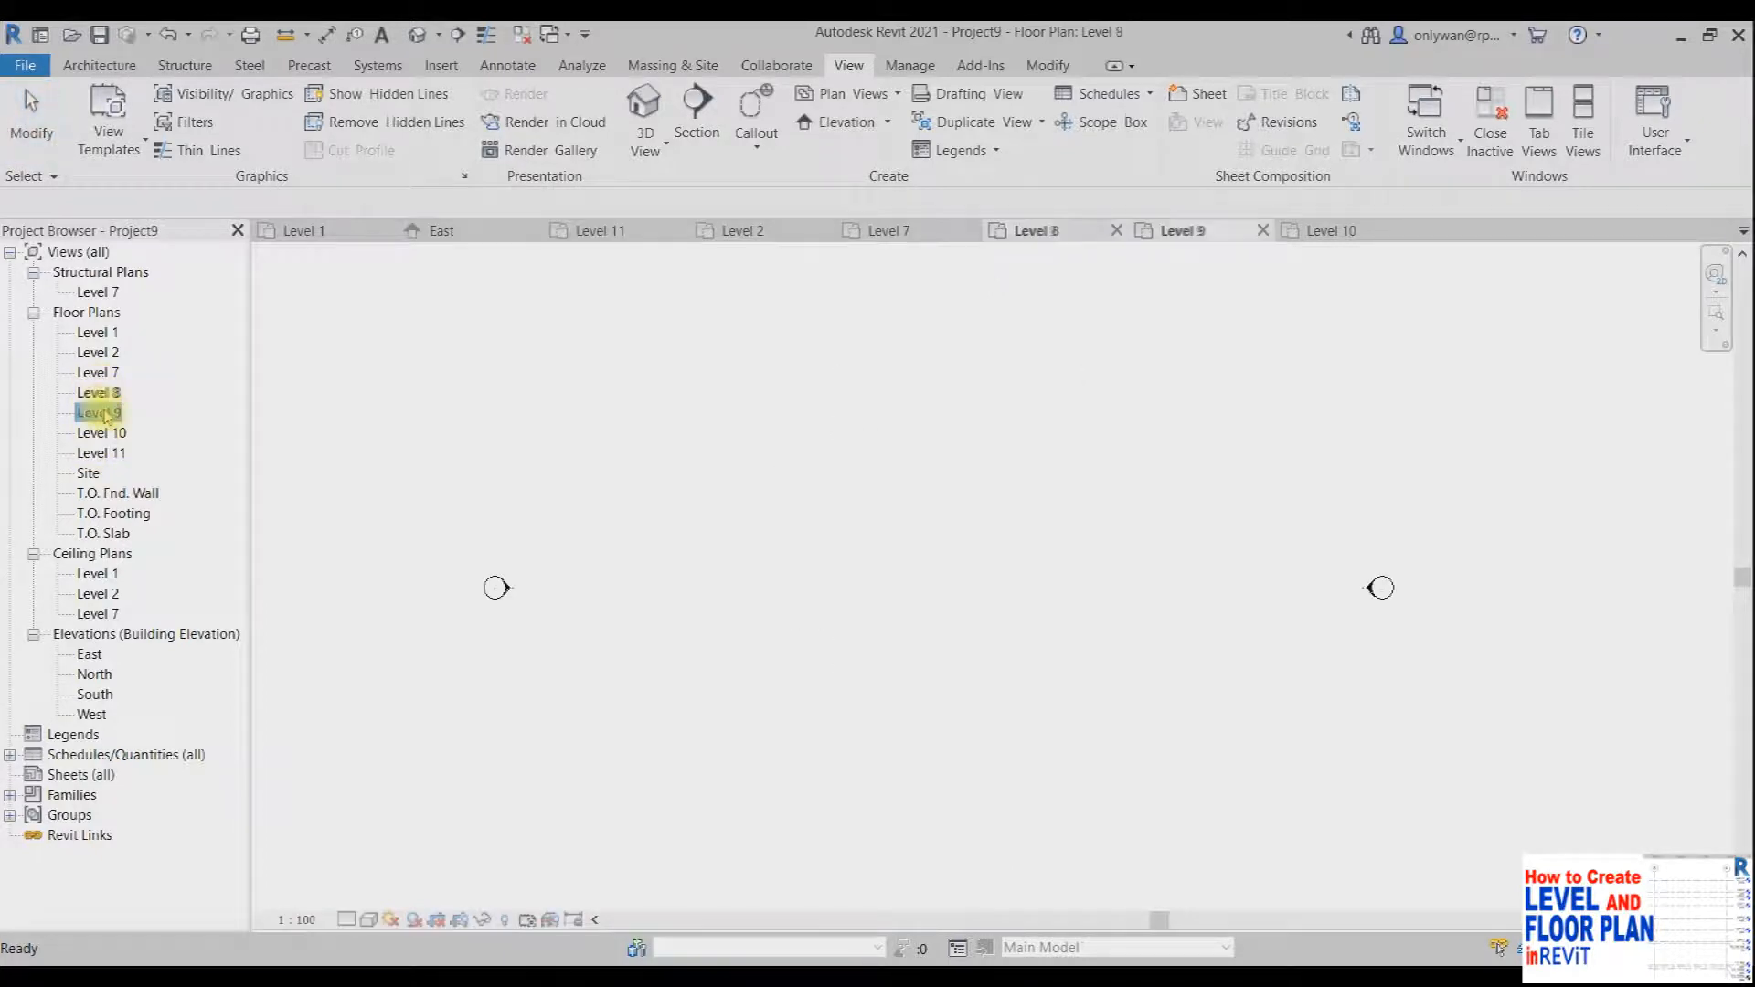
{"action": "double_click", "coordinate": [103, 433]}
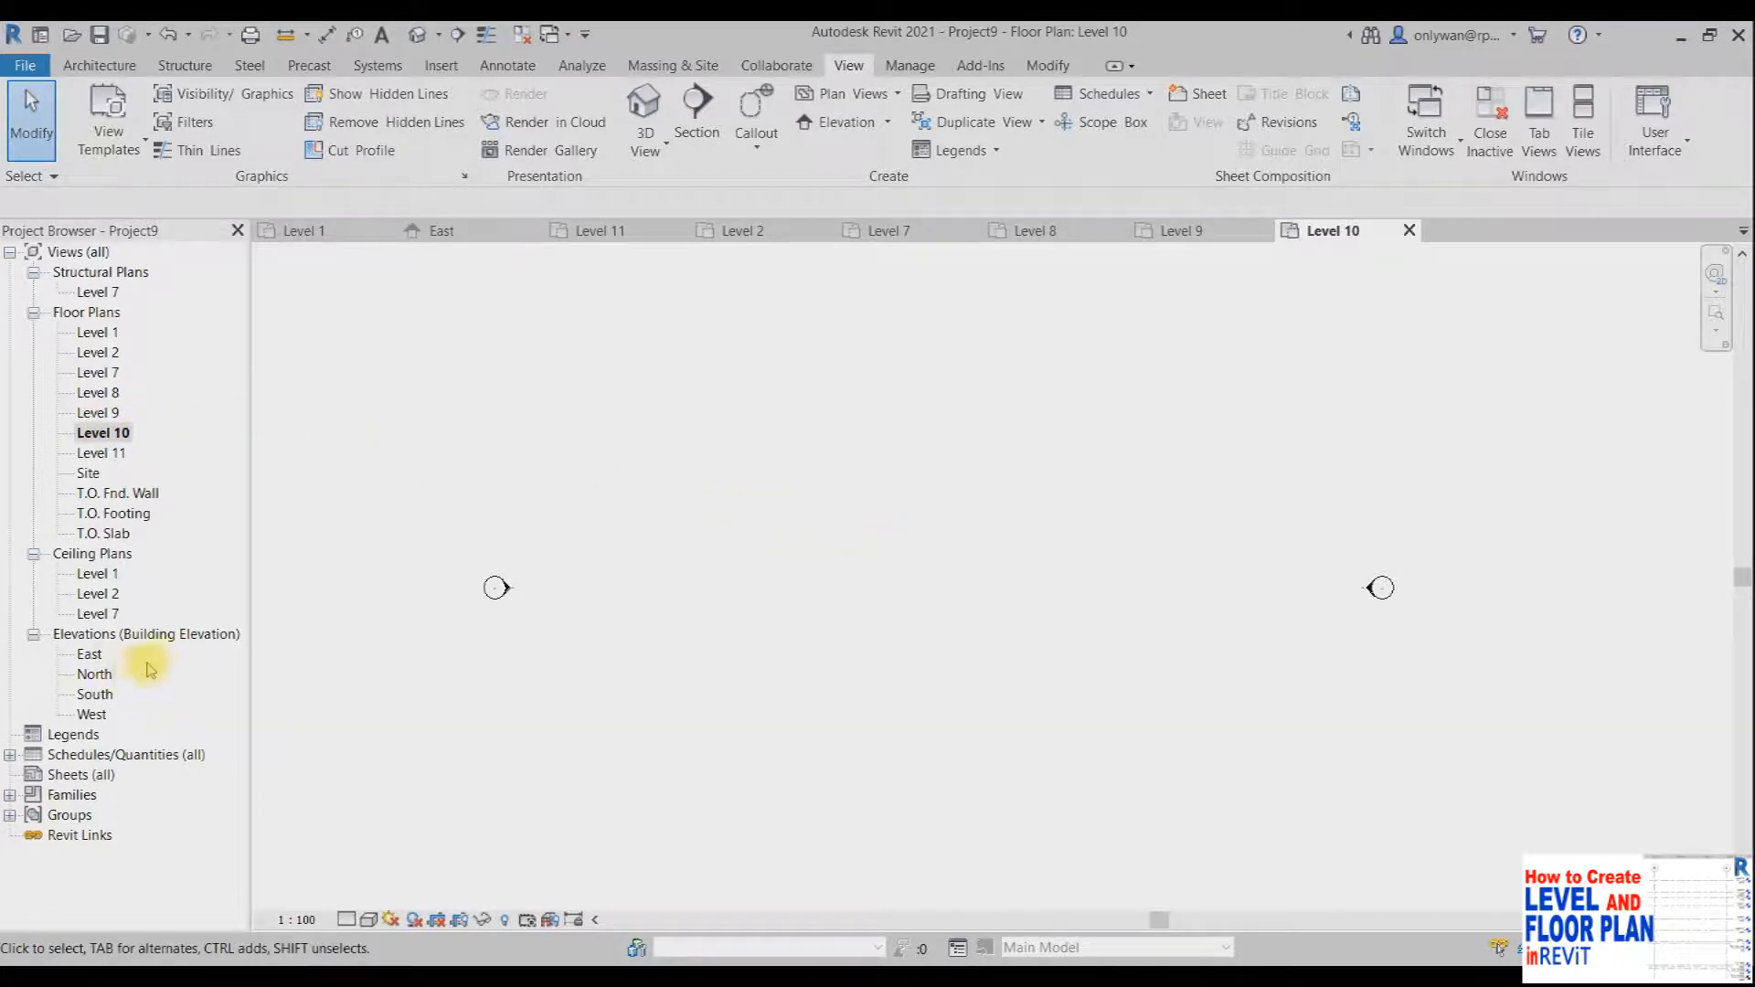
Step: In the East elevation, extend the upper ends of grids A and B together to above Level 10
{"action": "double_click", "coordinate": [88, 657]}
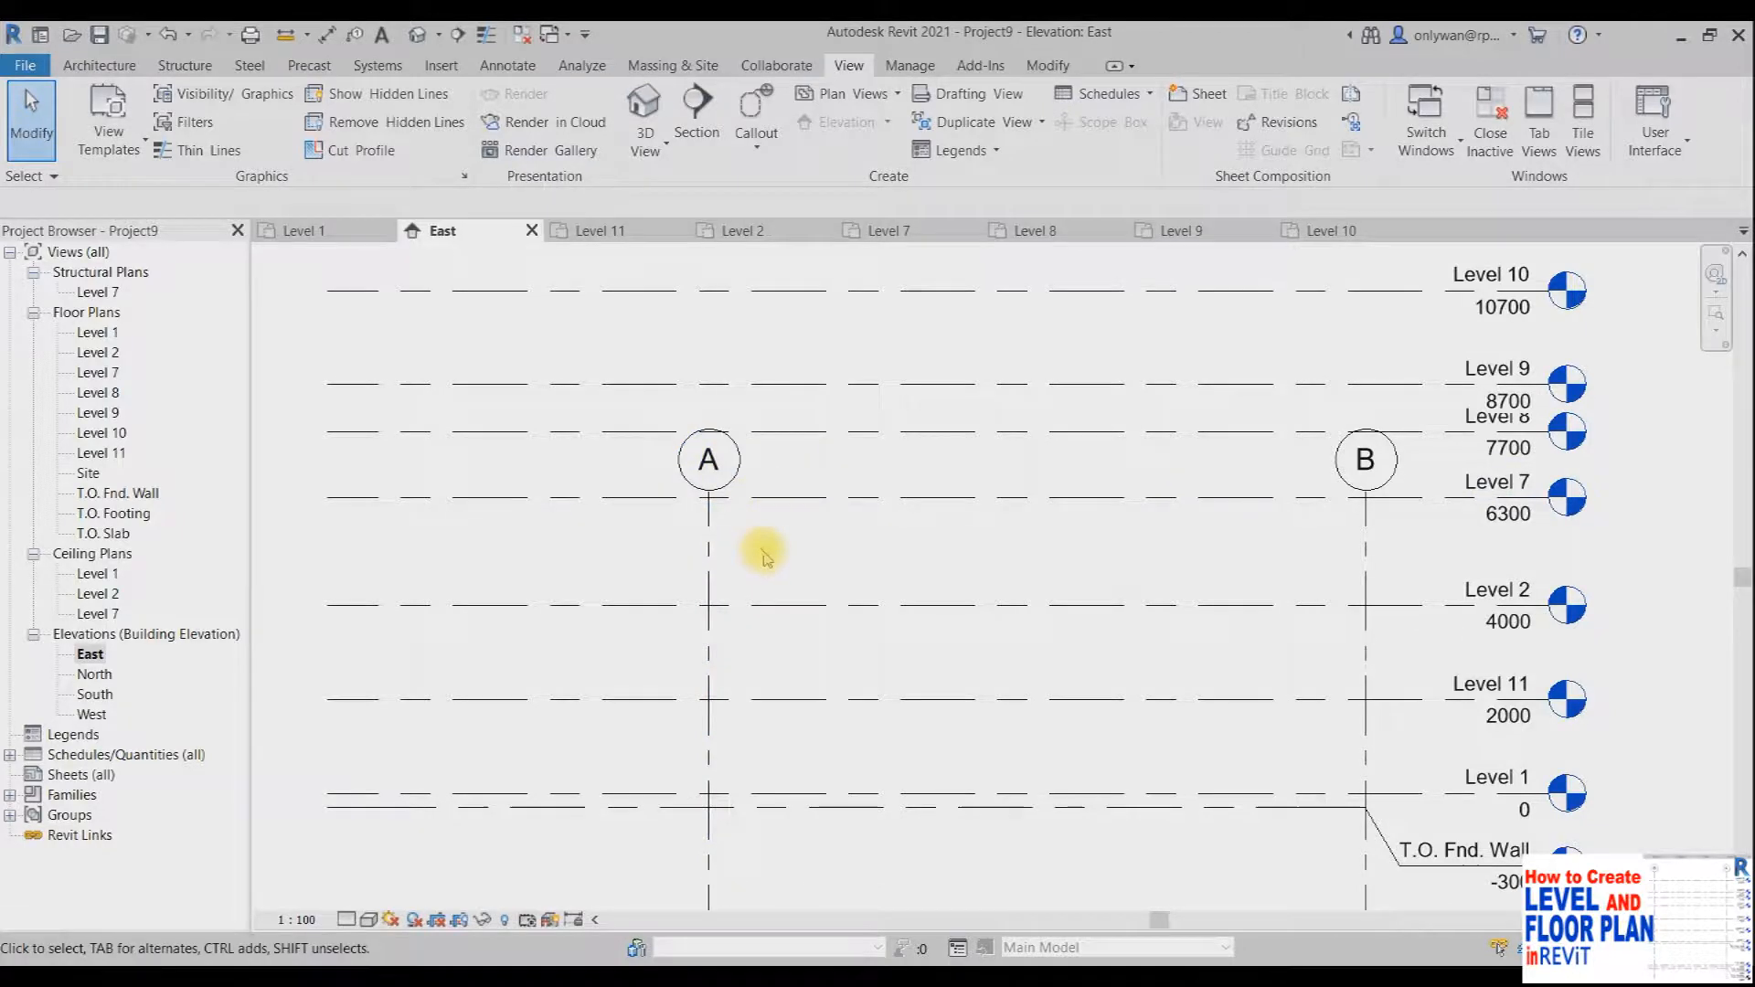
{"action": "scroll", "coordinate": [739, 717], "scroll_direction": "down", "scroll_amount": 2}
{"action": "scroll", "coordinate": [901, 478], "scroll_direction": "up", "scroll_amount": 2}
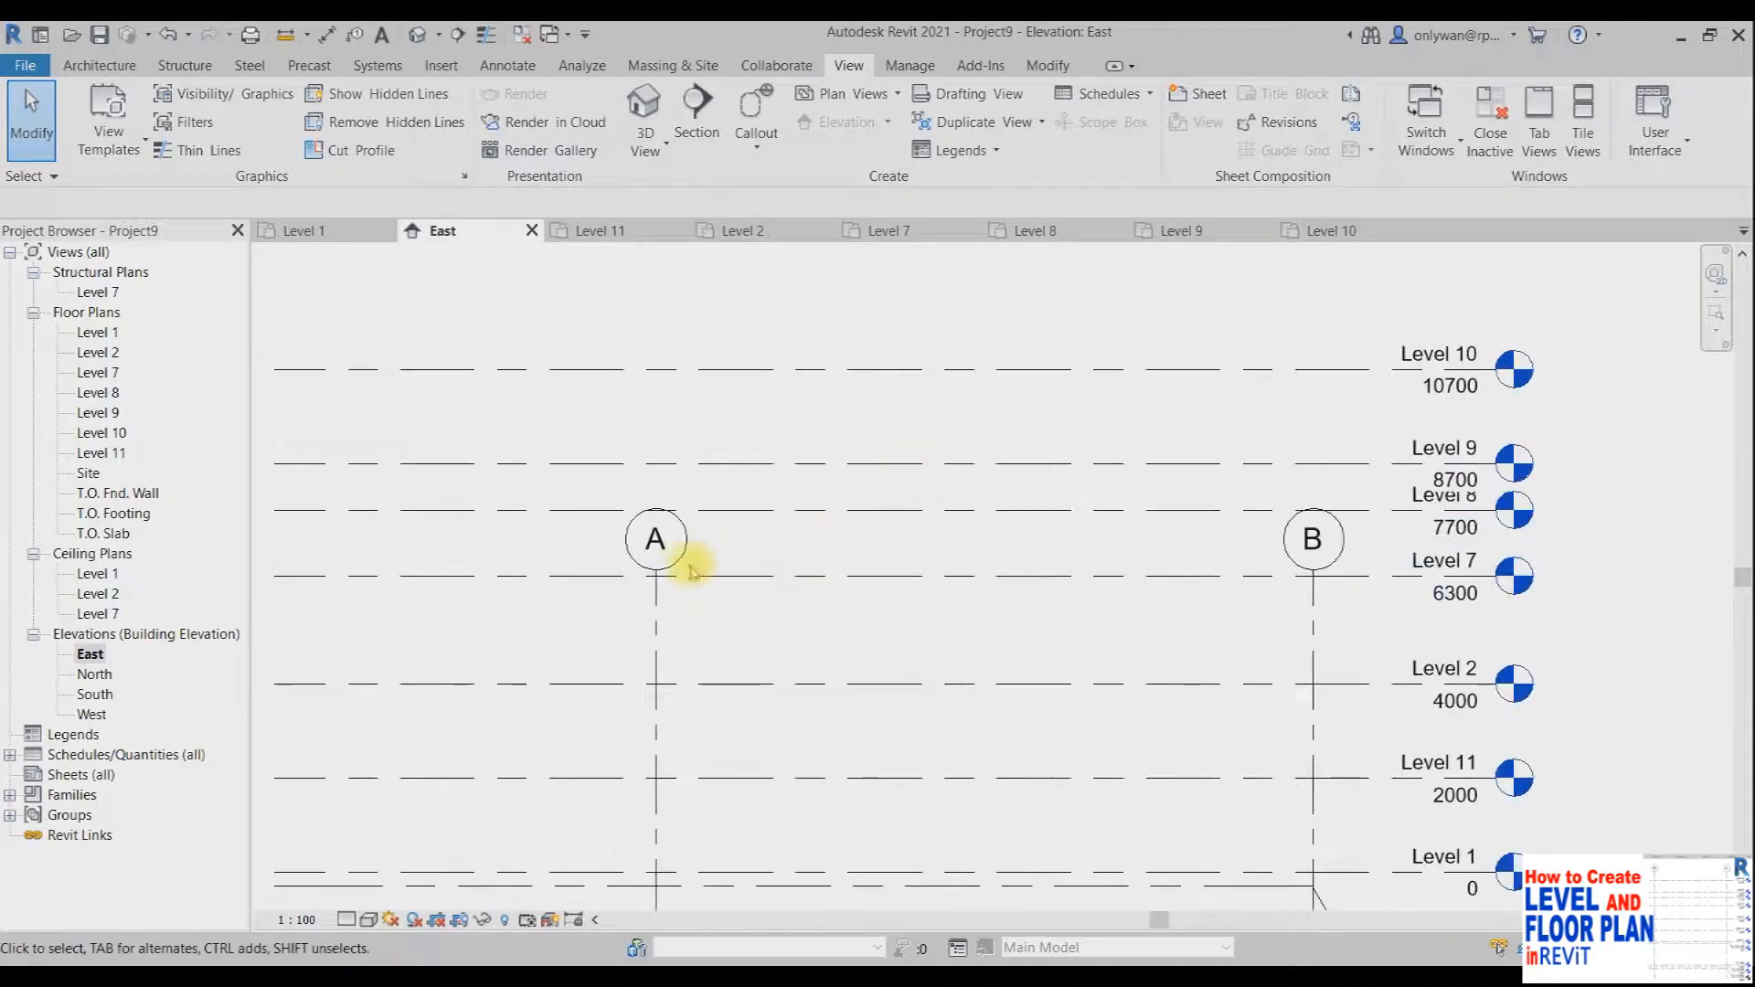
{"action": "left_click", "coordinate": [676, 558]}
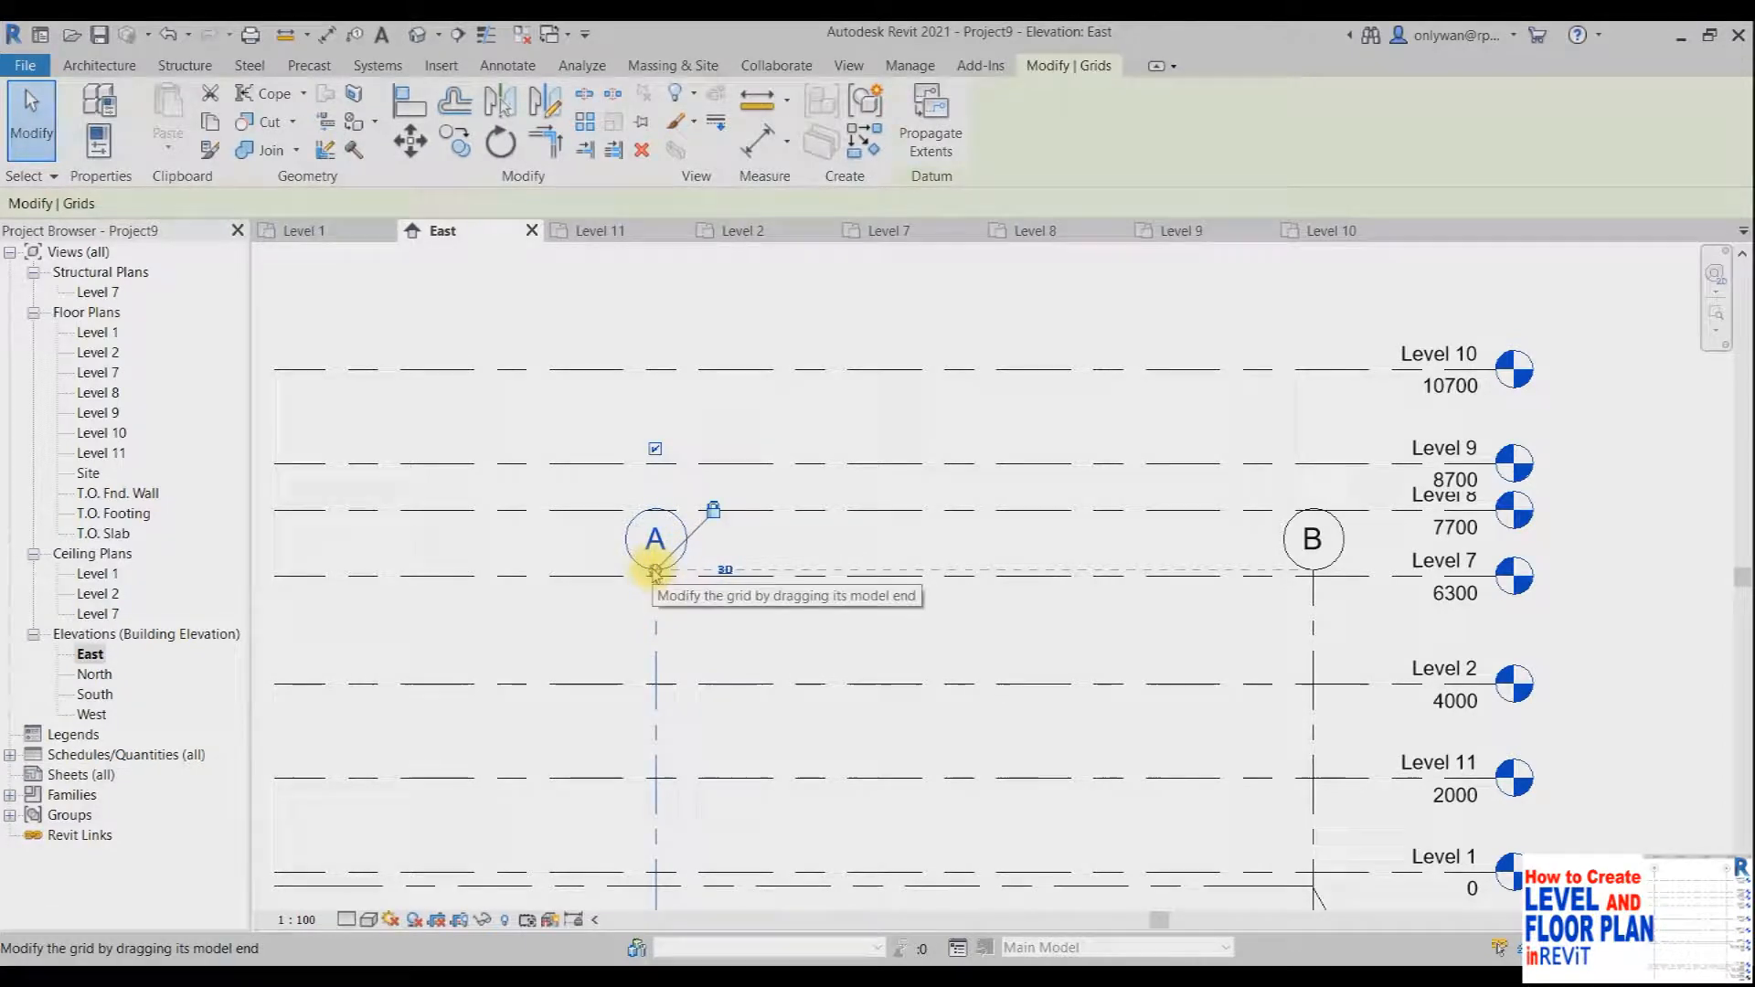
{"action": "left_click_drag", "start_coordinate": [656, 572], "coordinate": [655, 303]}
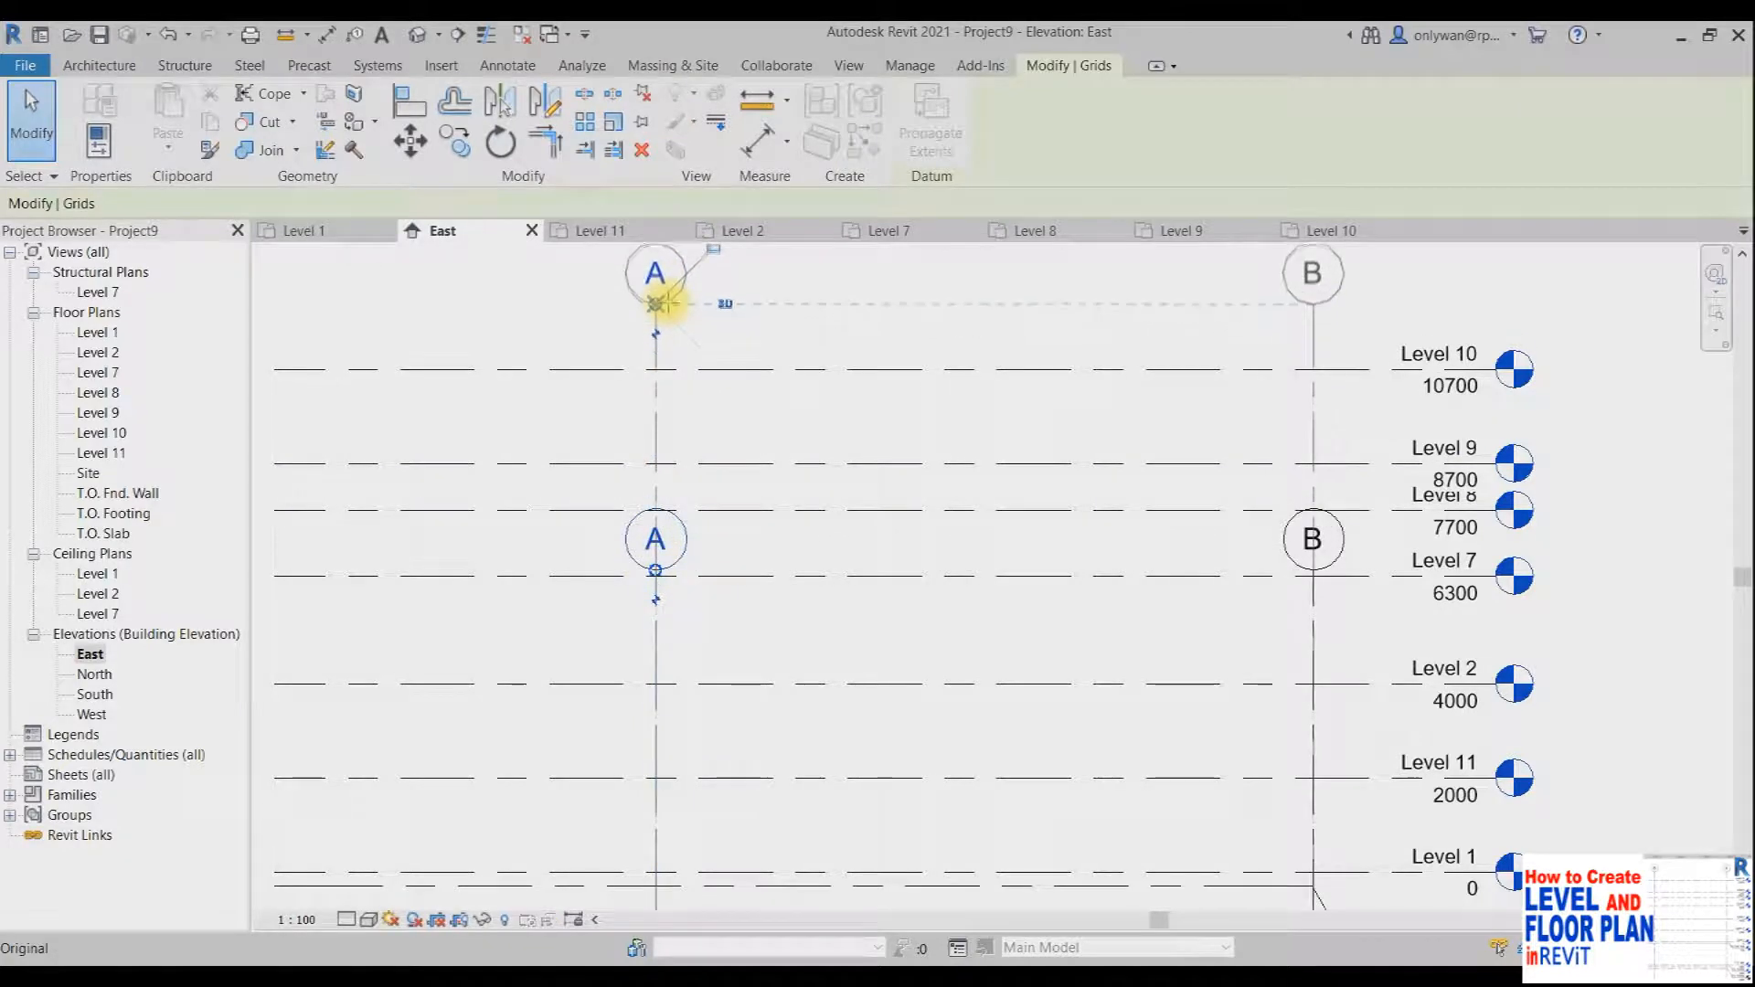
{"action": "left_click", "coordinate": [987, 332]}
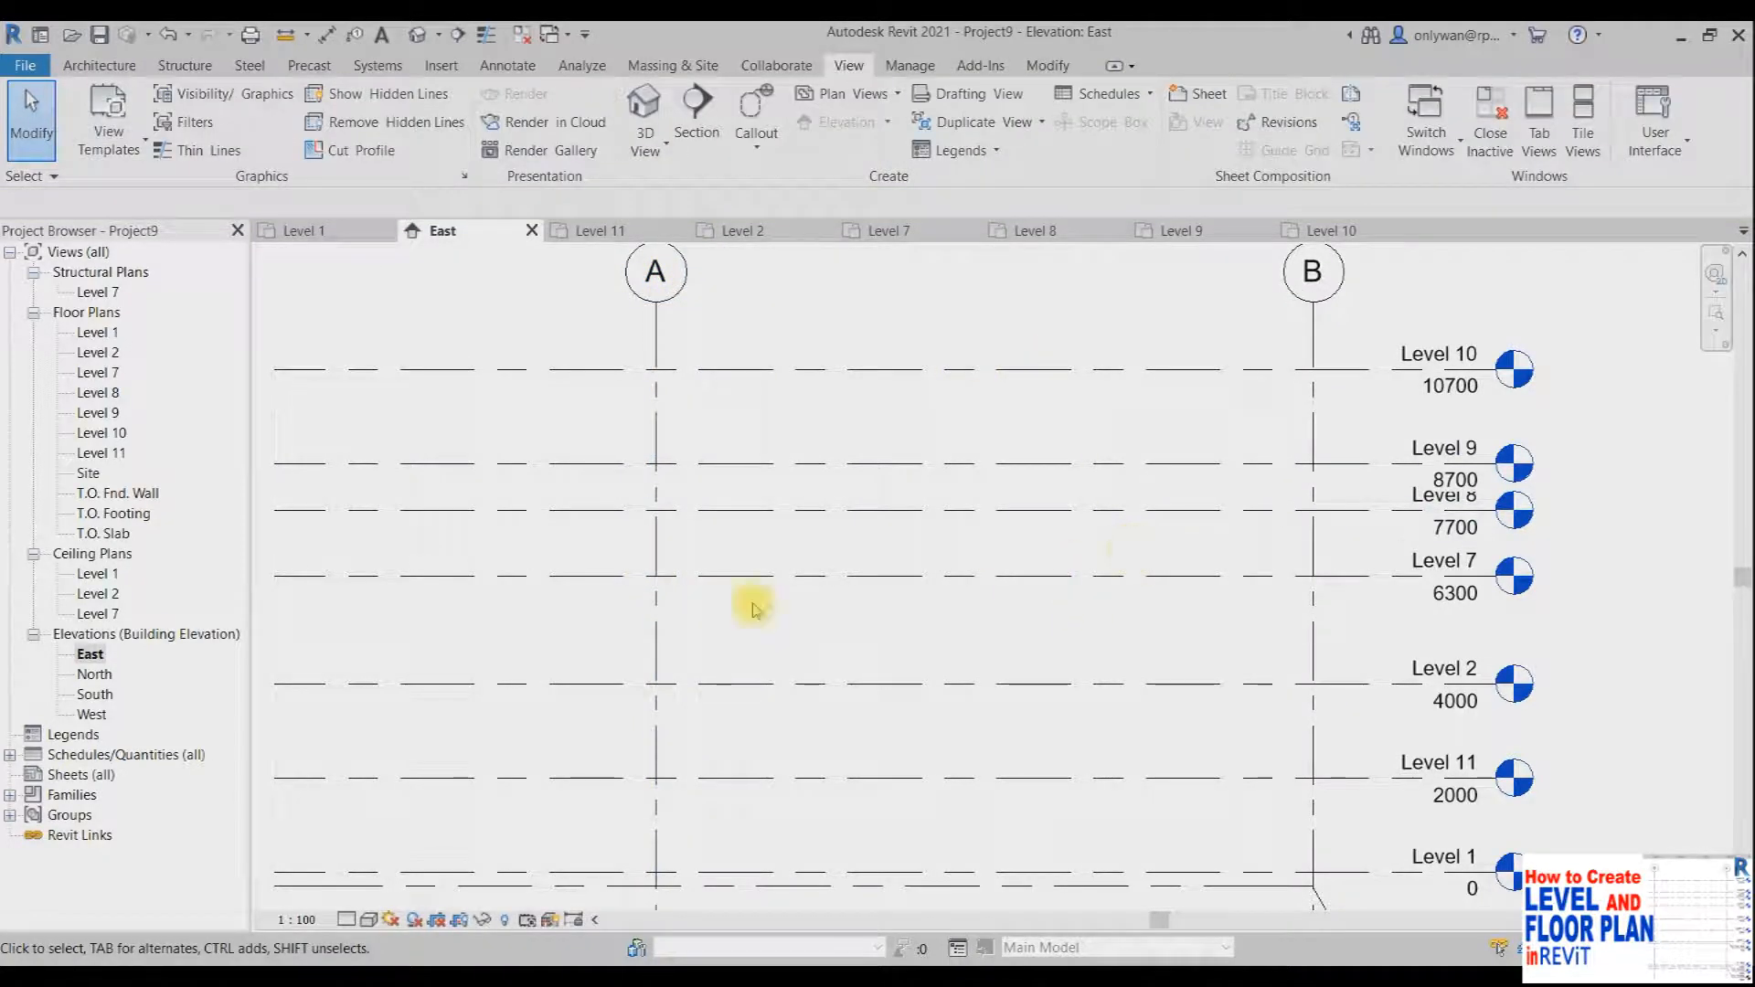
Step: Compare the grid lines shown in the Level 8 and Level 9 floor plans with those in Level 2 and Level 7
{"action": "double_click", "coordinate": [98, 394]}
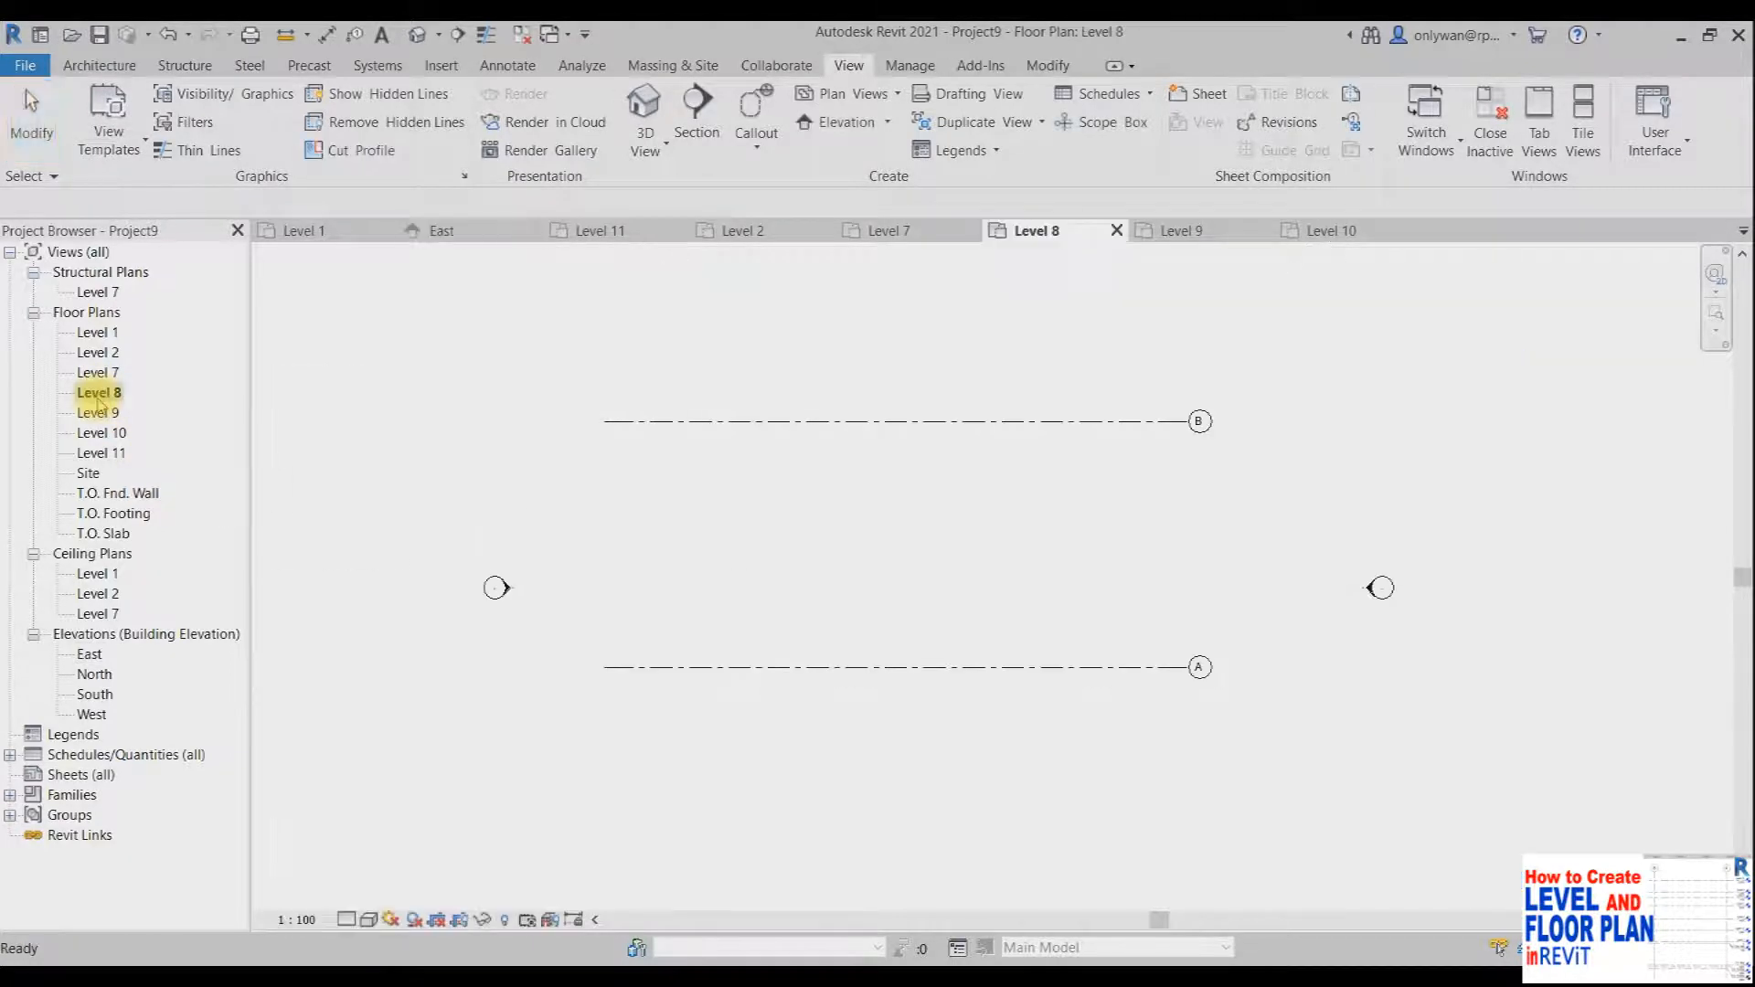
{"action": "double_click", "coordinate": [98, 413]}
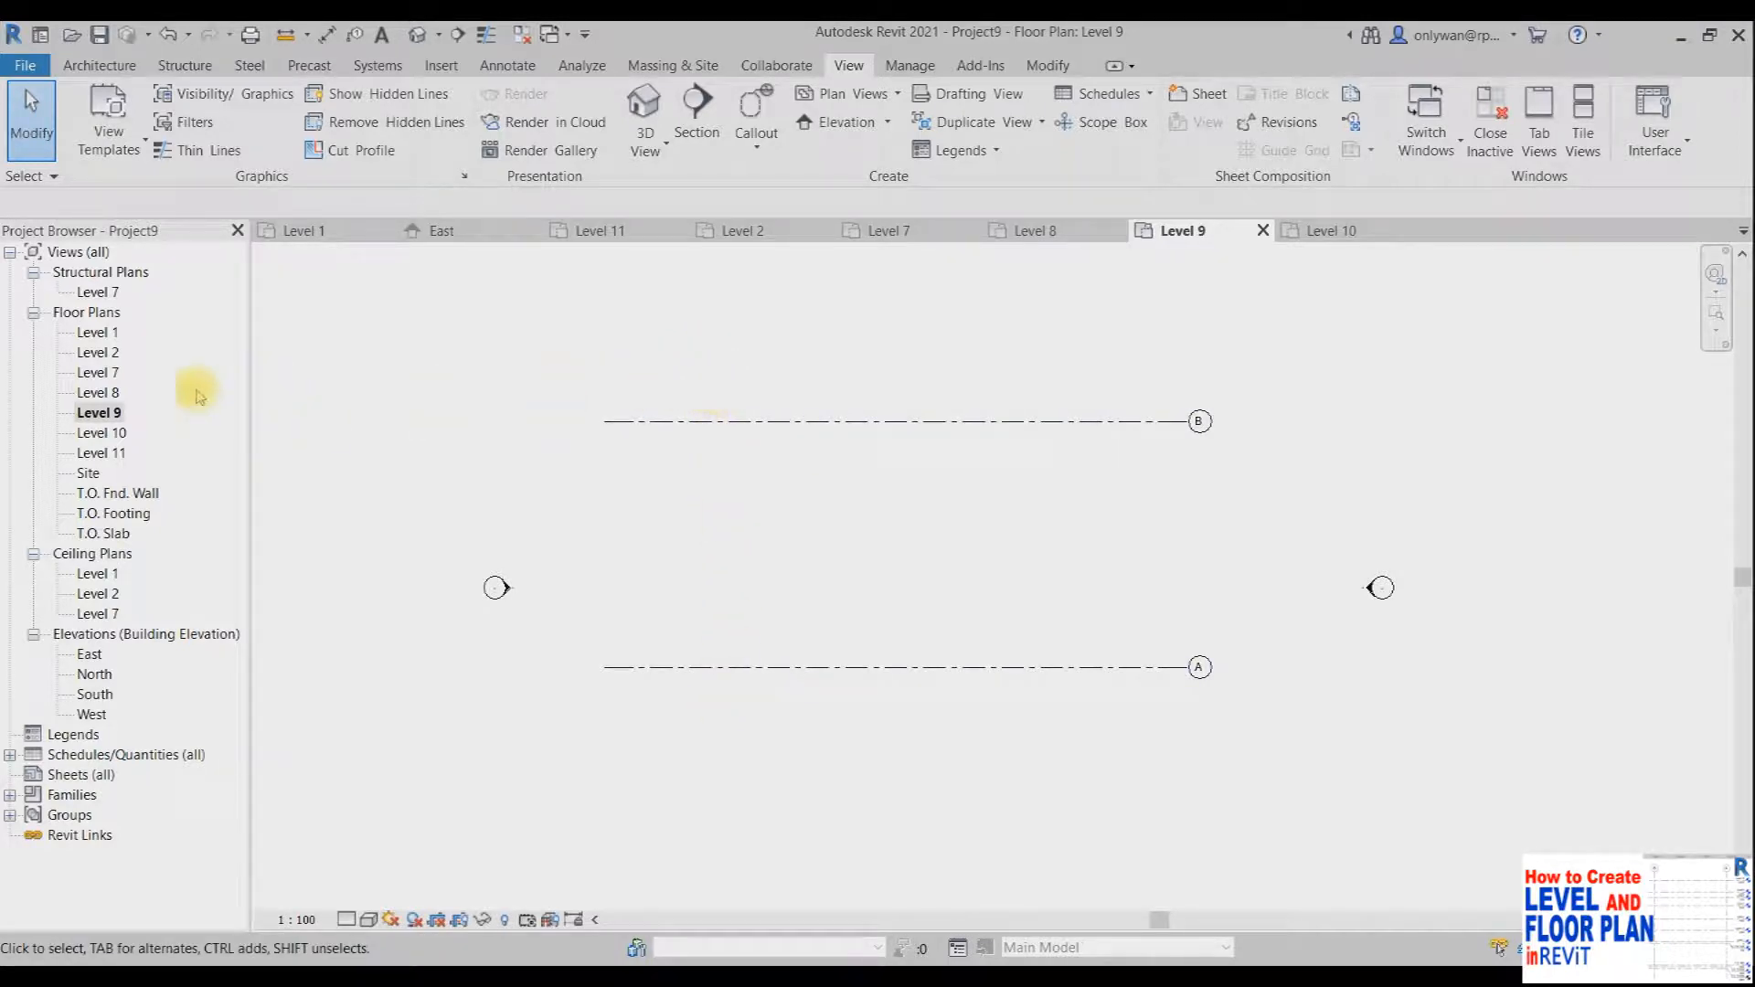
{"action": "double_click", "coordinate": [99, 354]}
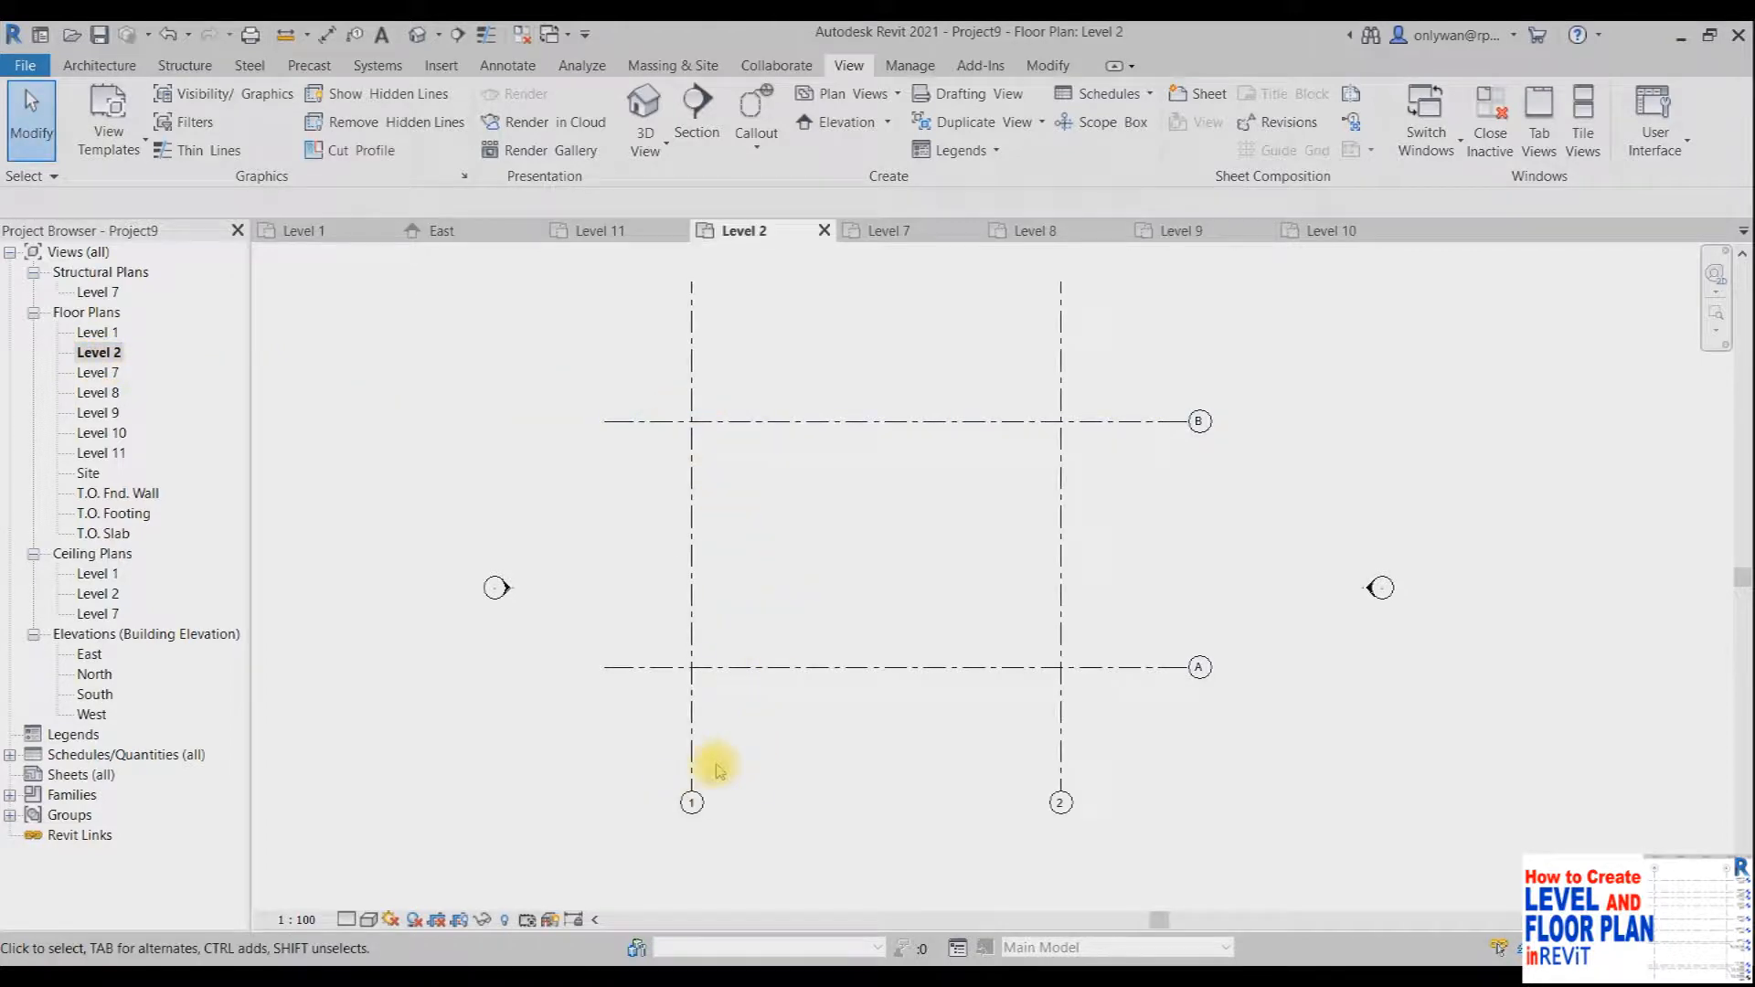
{"action": "double_click", "coordinate": [99, 372]}
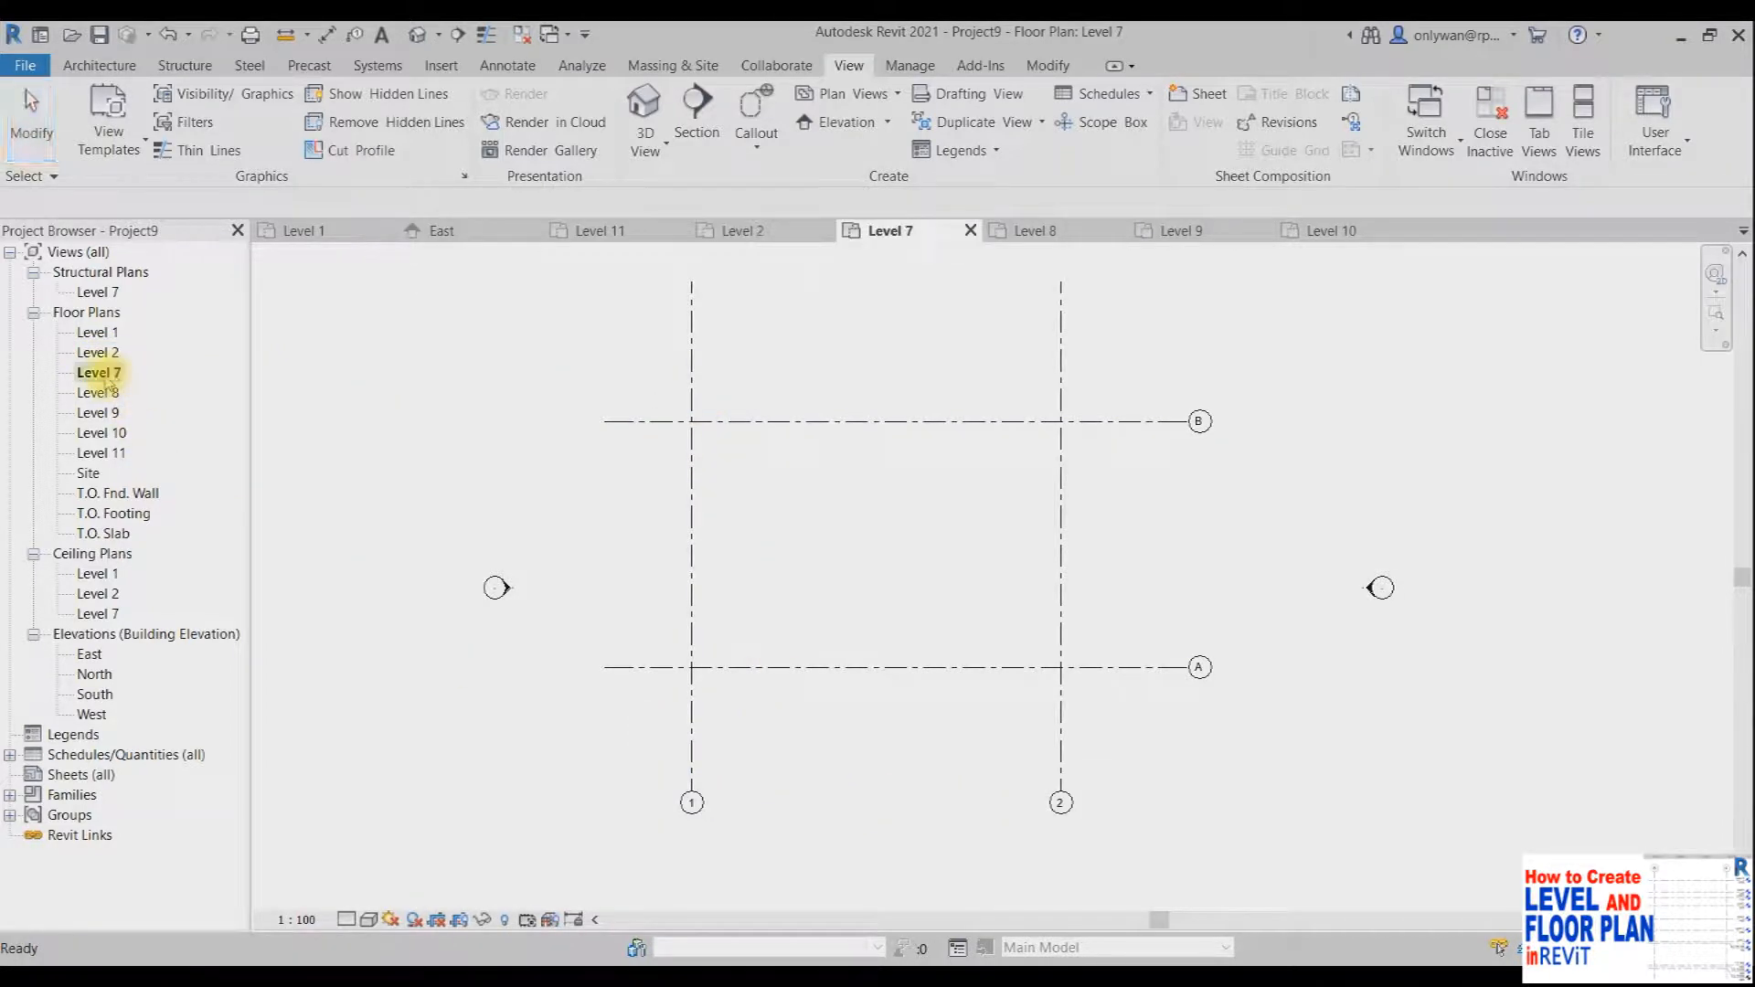
{"action": "double_click", "coordinate": [98, 392]}
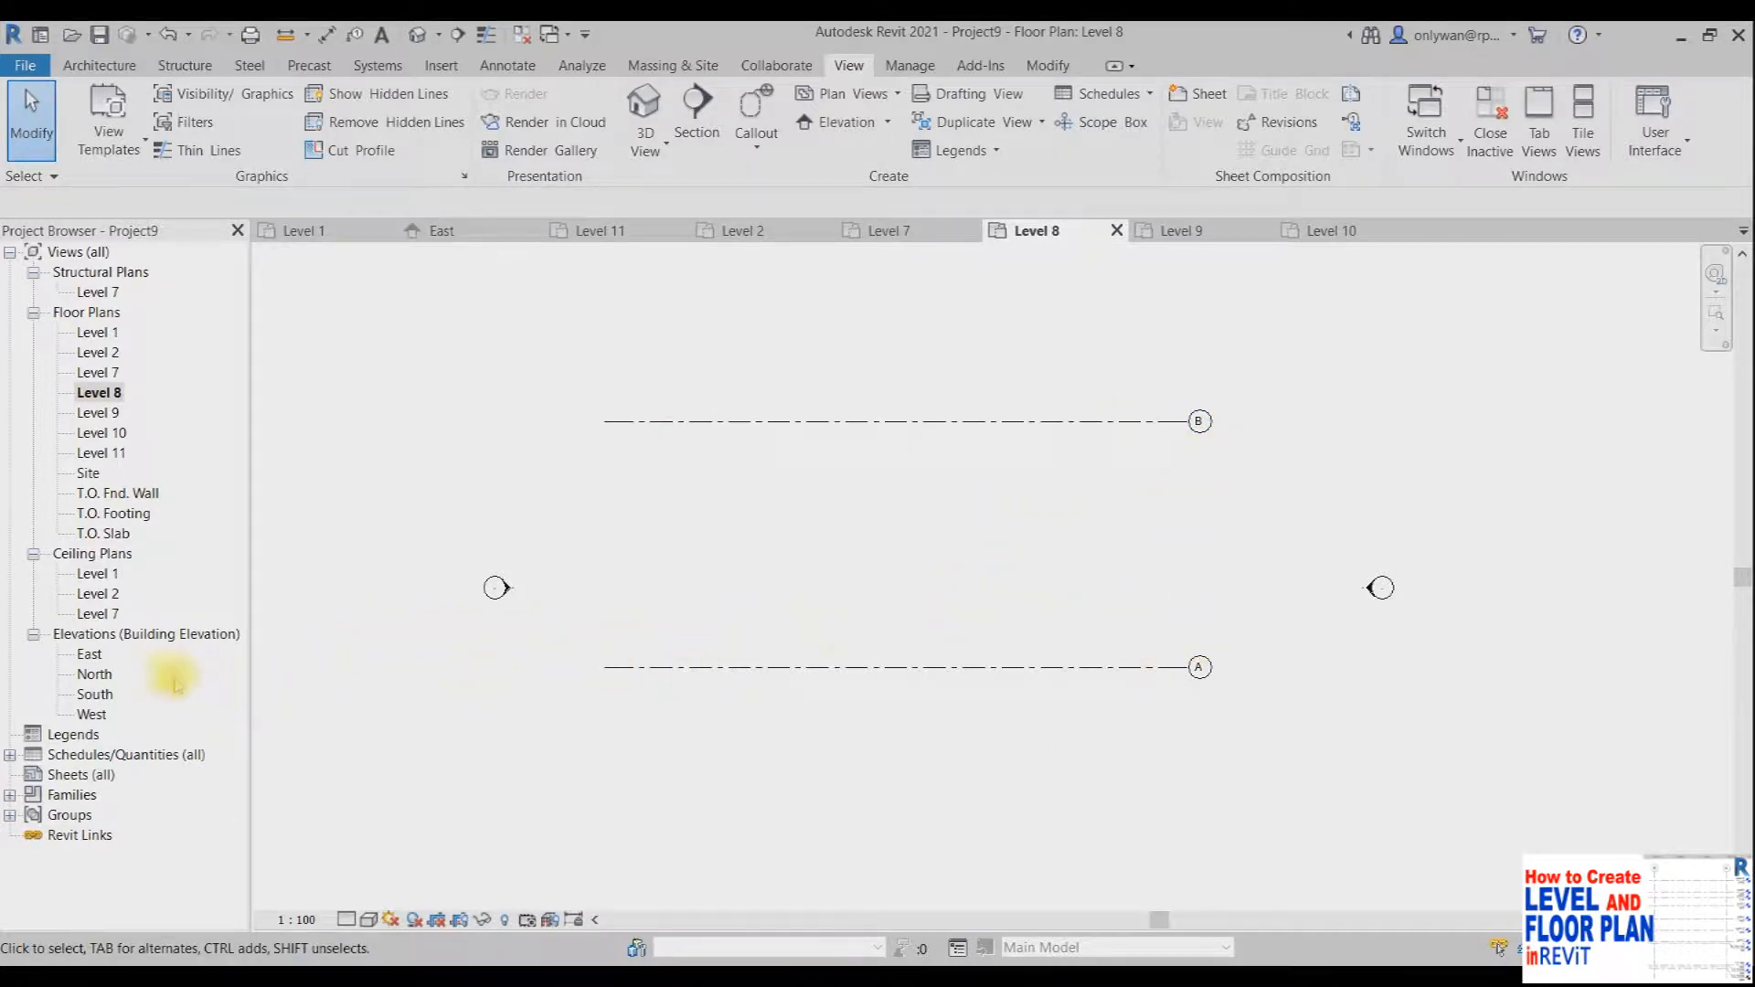
Step: In the North elevation, extend the upper ends of grids 1 and 2 together to above Level 10
{"action": "double_click", "coordinate": [89, 655]}
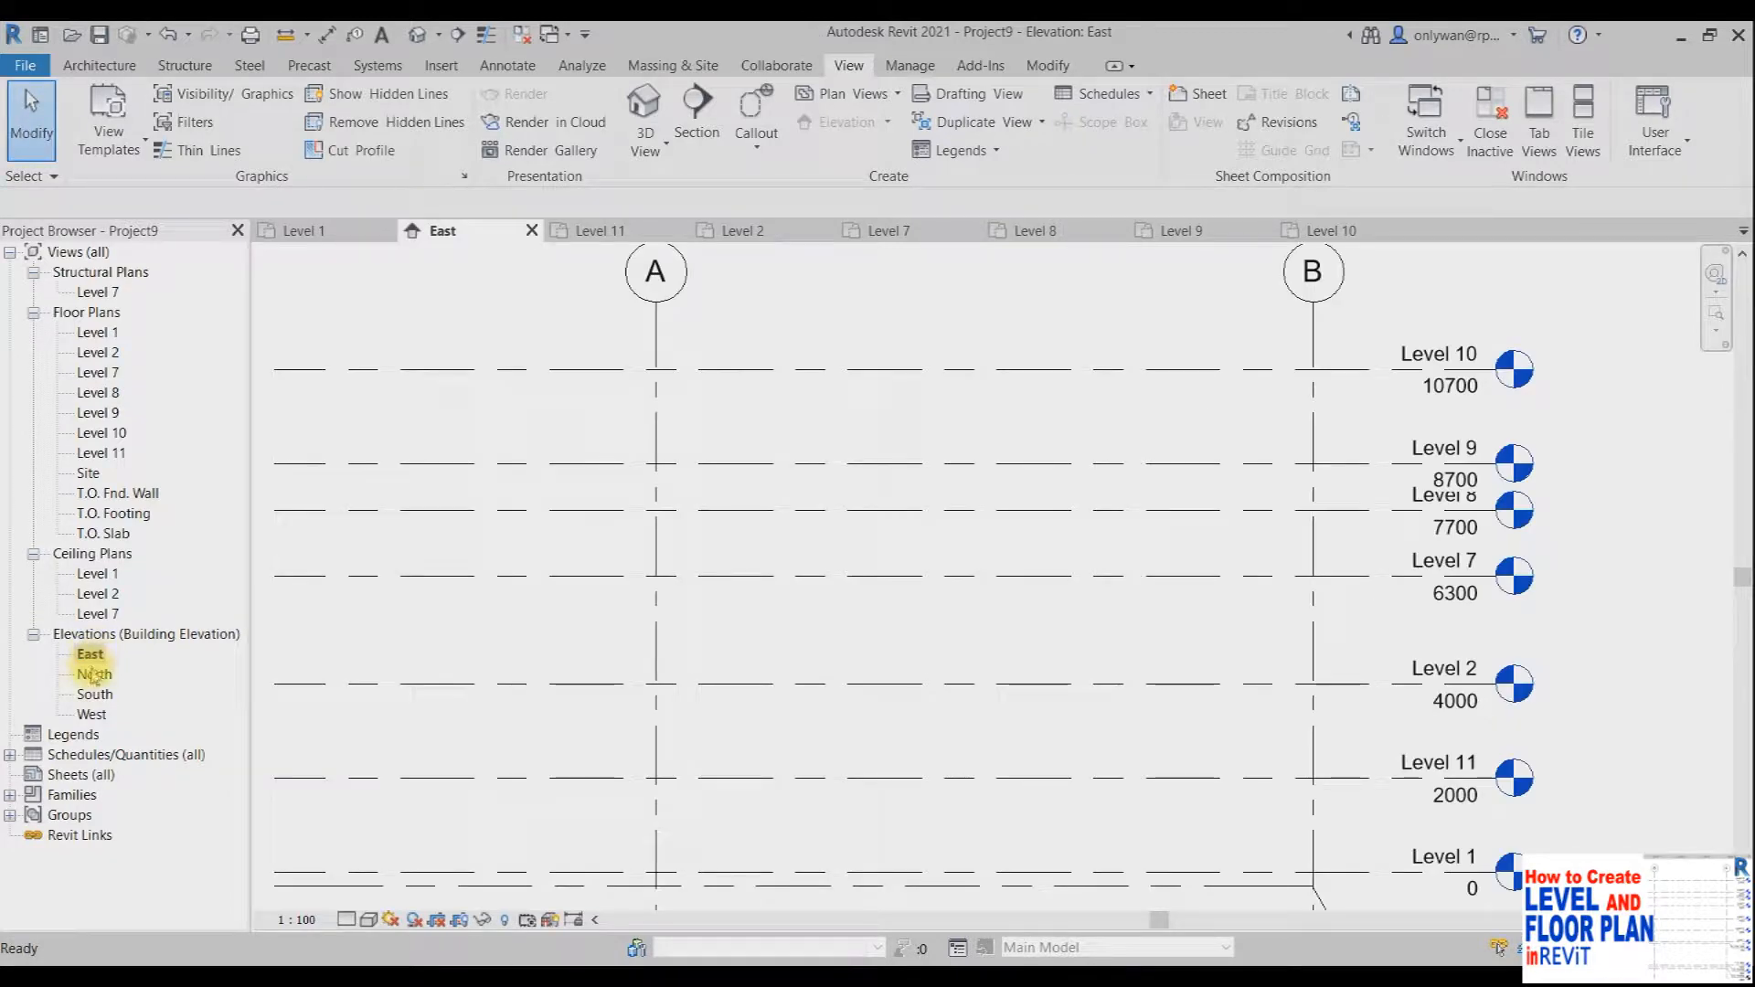
{"action": "double_click", "coordinate": [92, 675]}
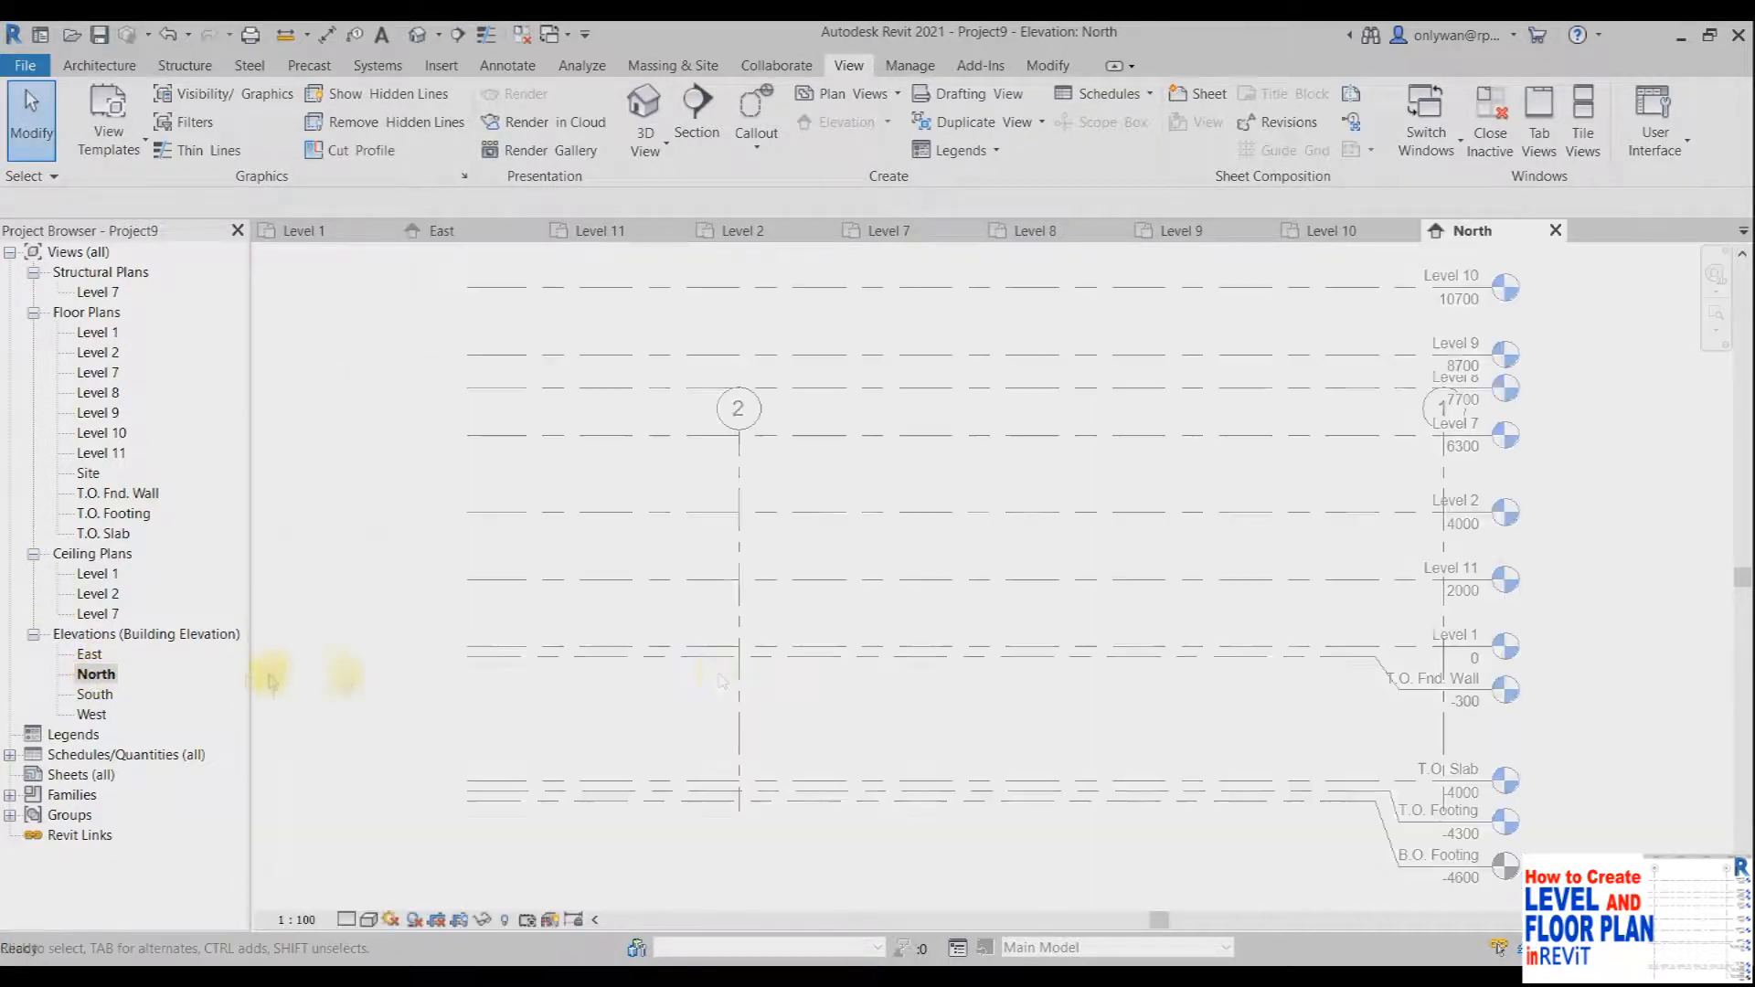
{"action": "scroll", "coordinate": [822, 725], "scroll_direction": "down", "scroll_amount": 2}
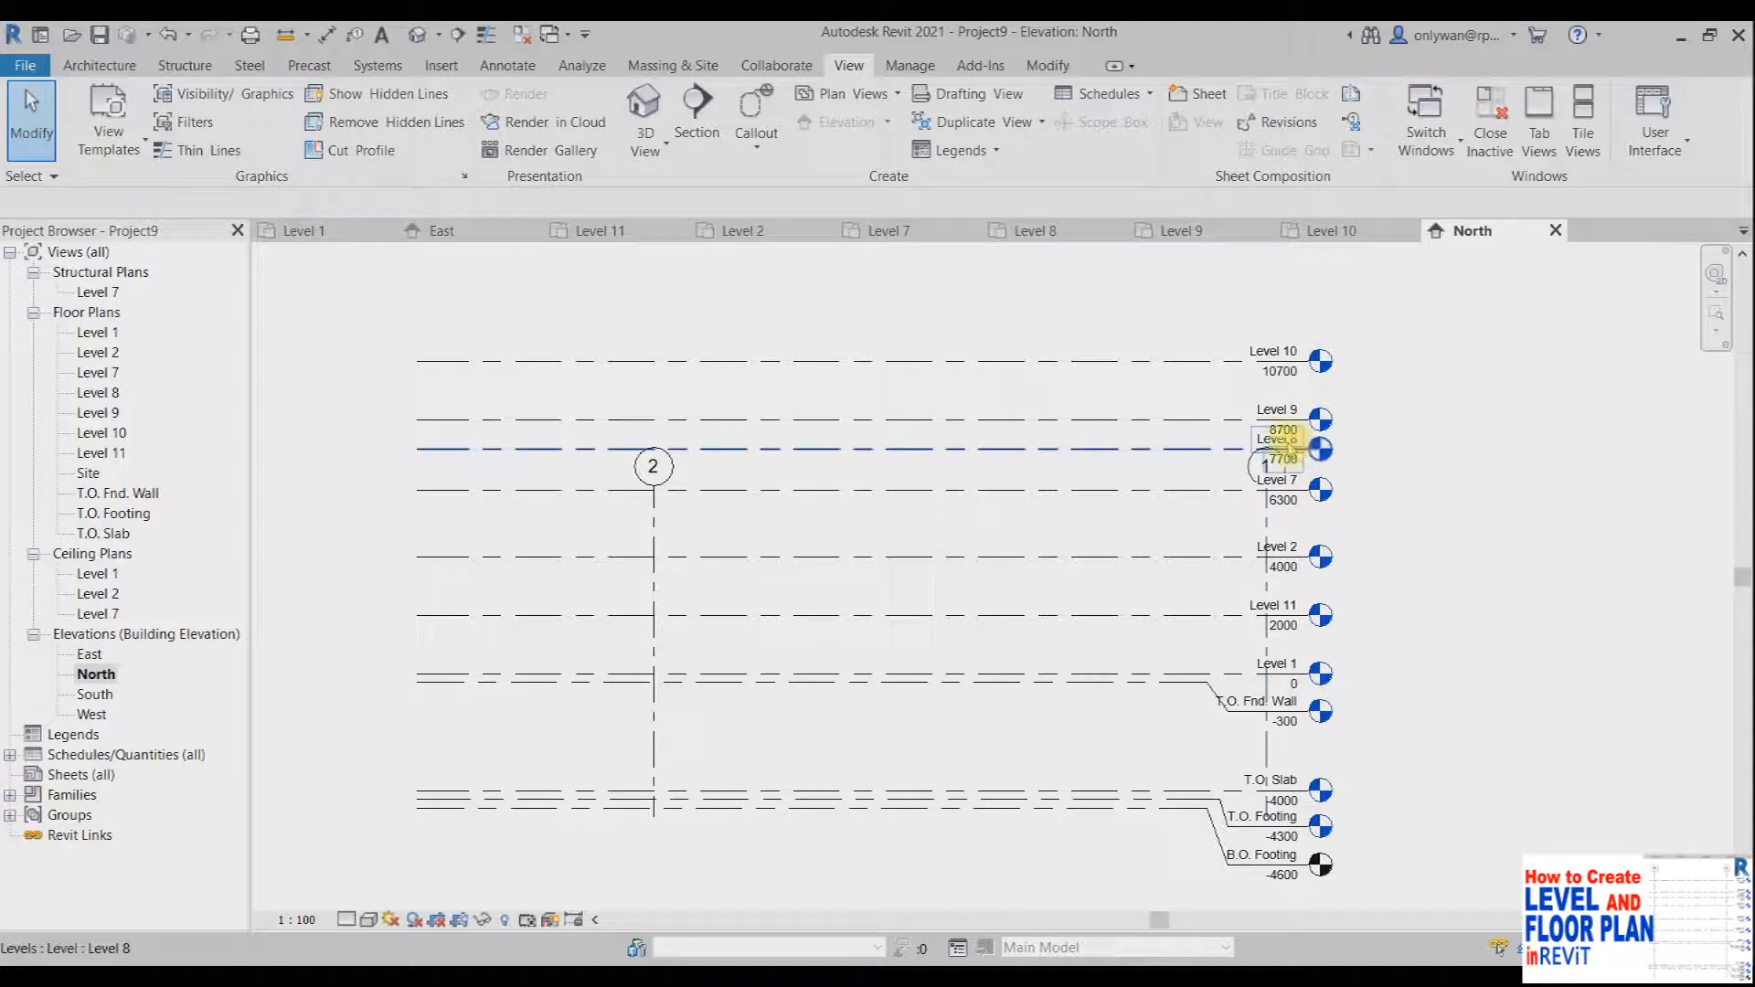
{"action": "left_click", "coordinate": [669, 469]}
{"action": "left_click_drag", "start_coordinate": [654, 487], "coordinate": [654, 328]}
{"action": "left_click", "coordinate": [1407, 512]}
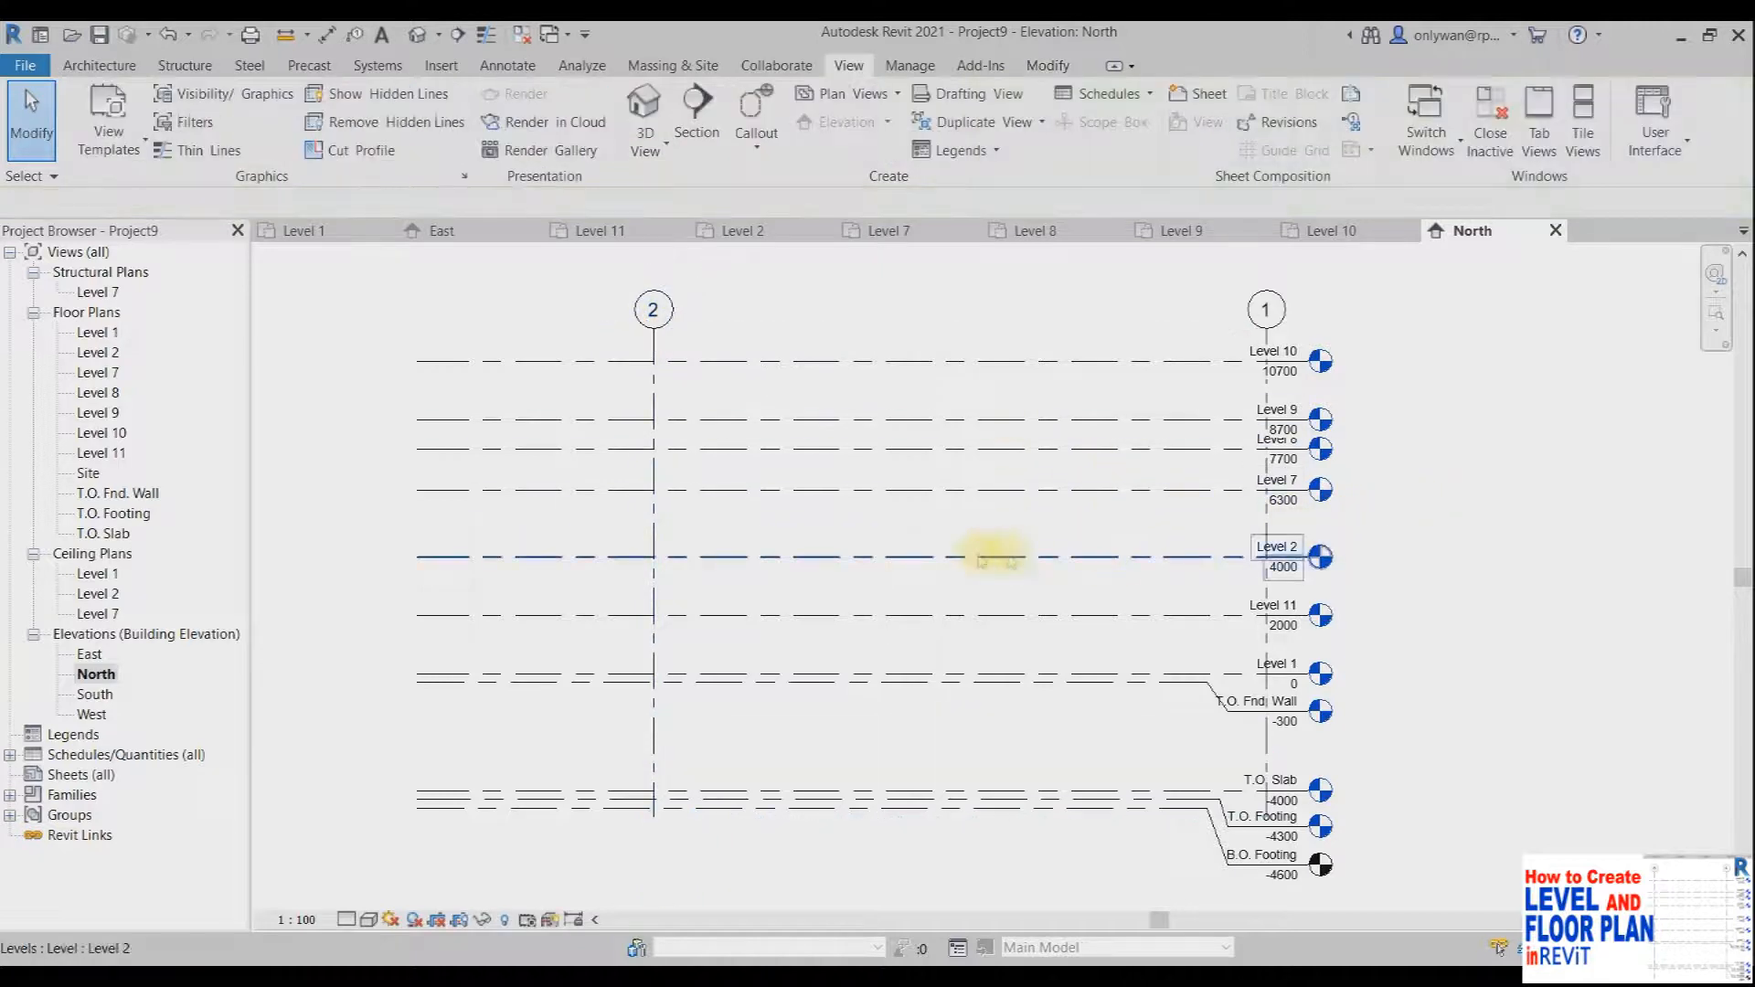
Step: Check the floor plans from Level 8 to Level 11 for all four grid lines
{"action": "double_click", "coordinate": [99, 395]}
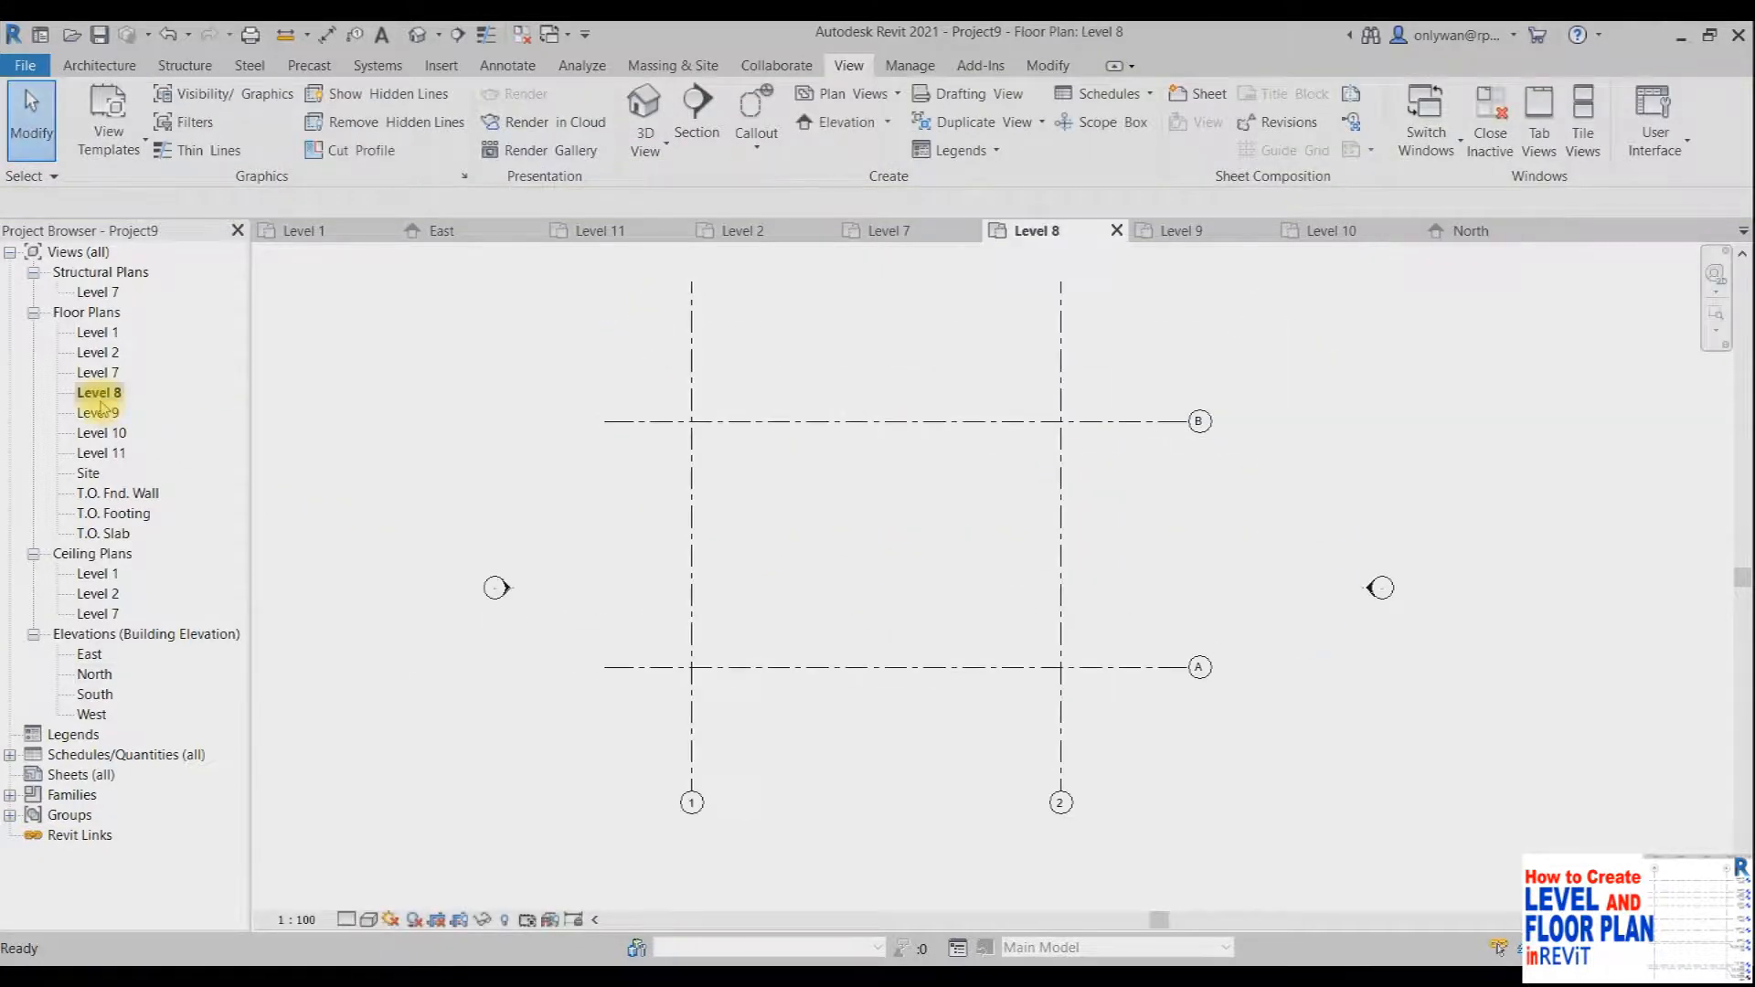
{"action": "double_click", "coordinate": [98, 413]}
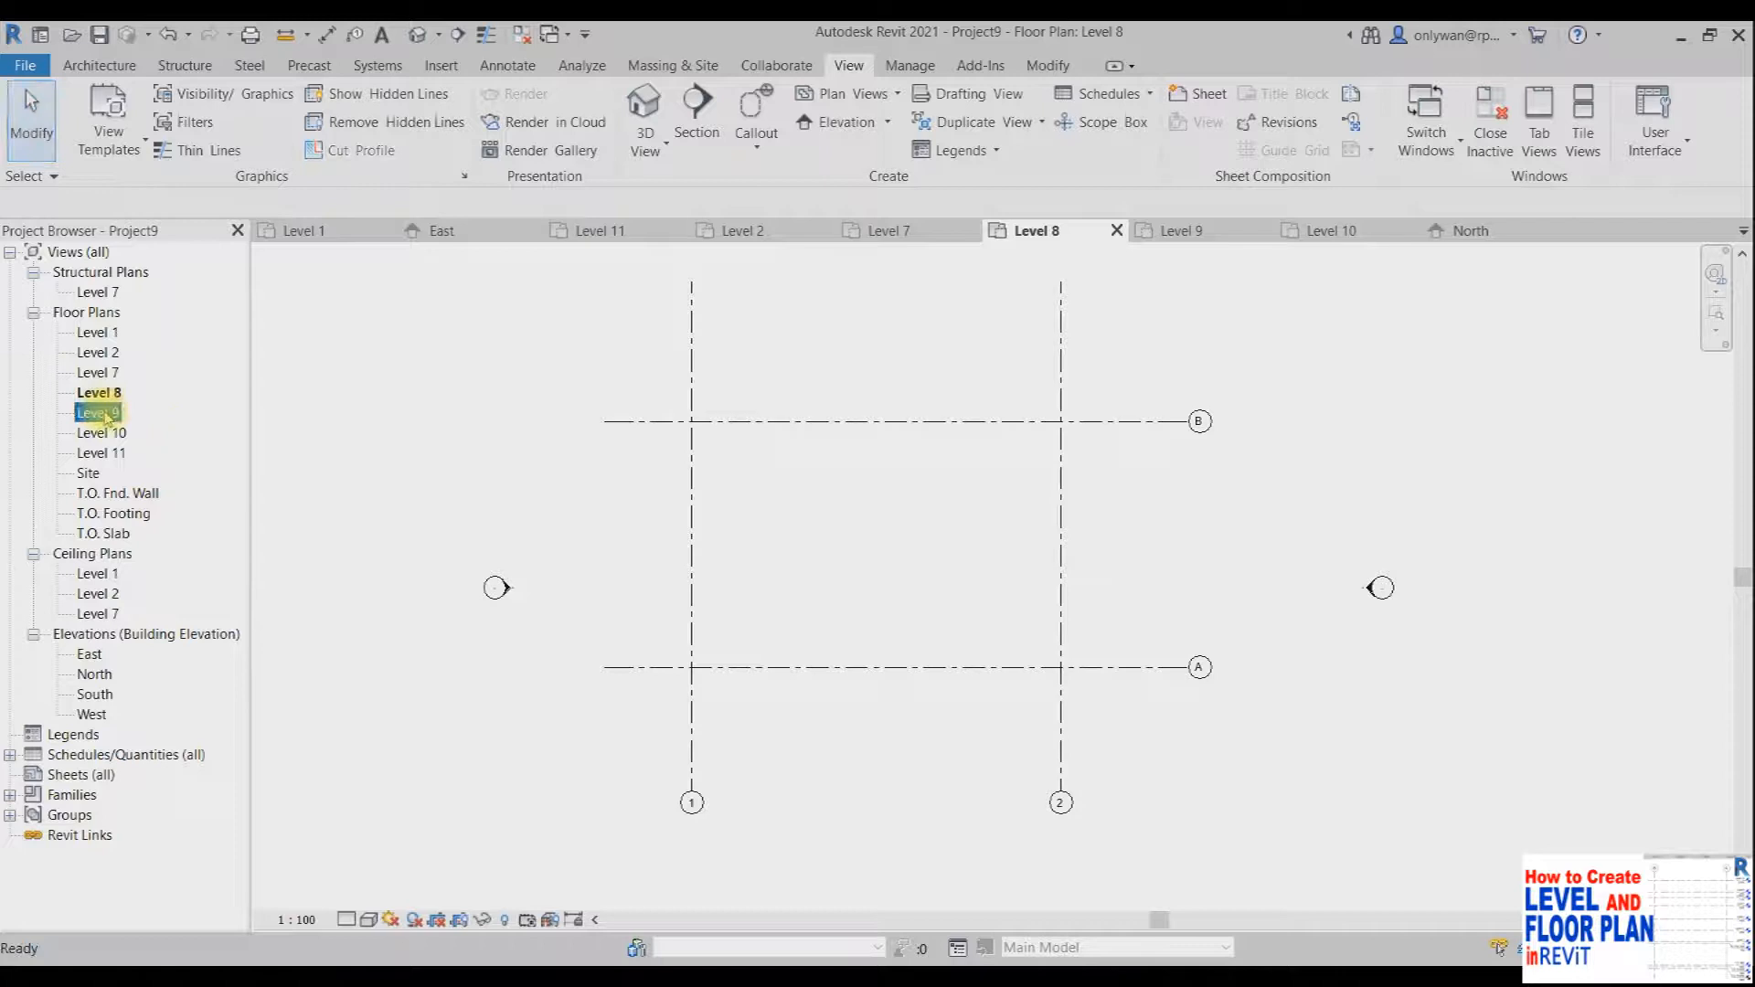
{"action": "double_click", "coordinate": [98, 433]}
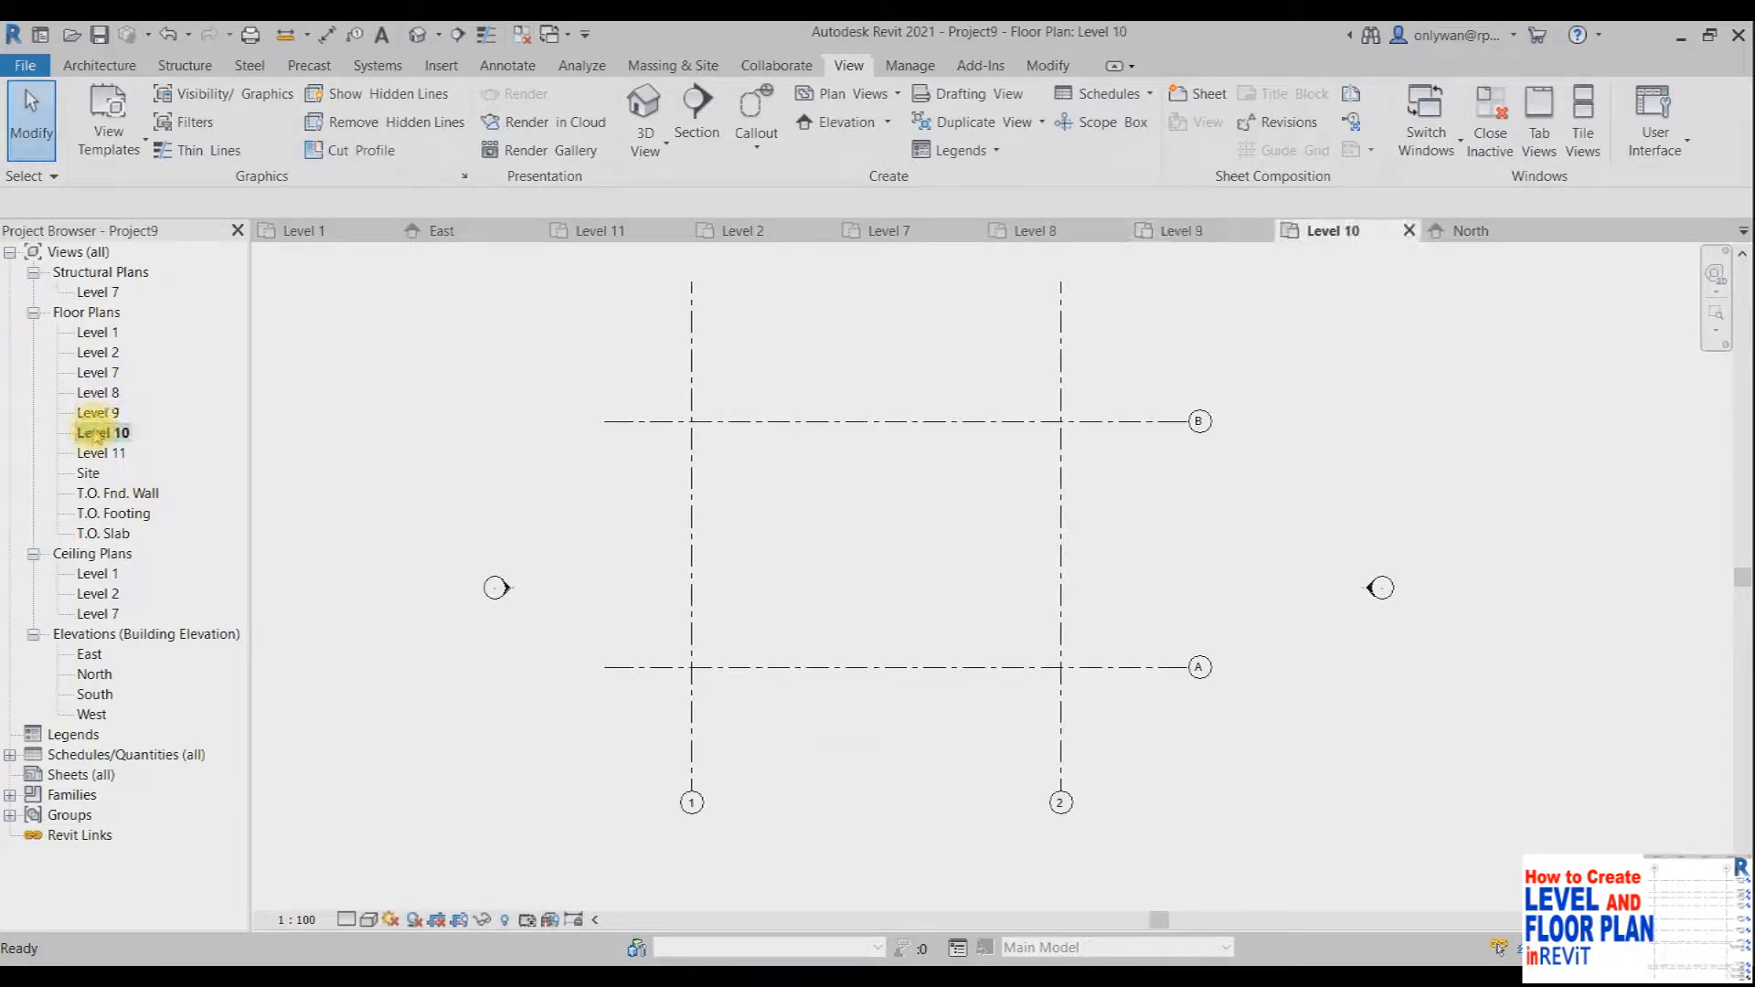
{"action": "double_click", "coordinate": [95, 454]}
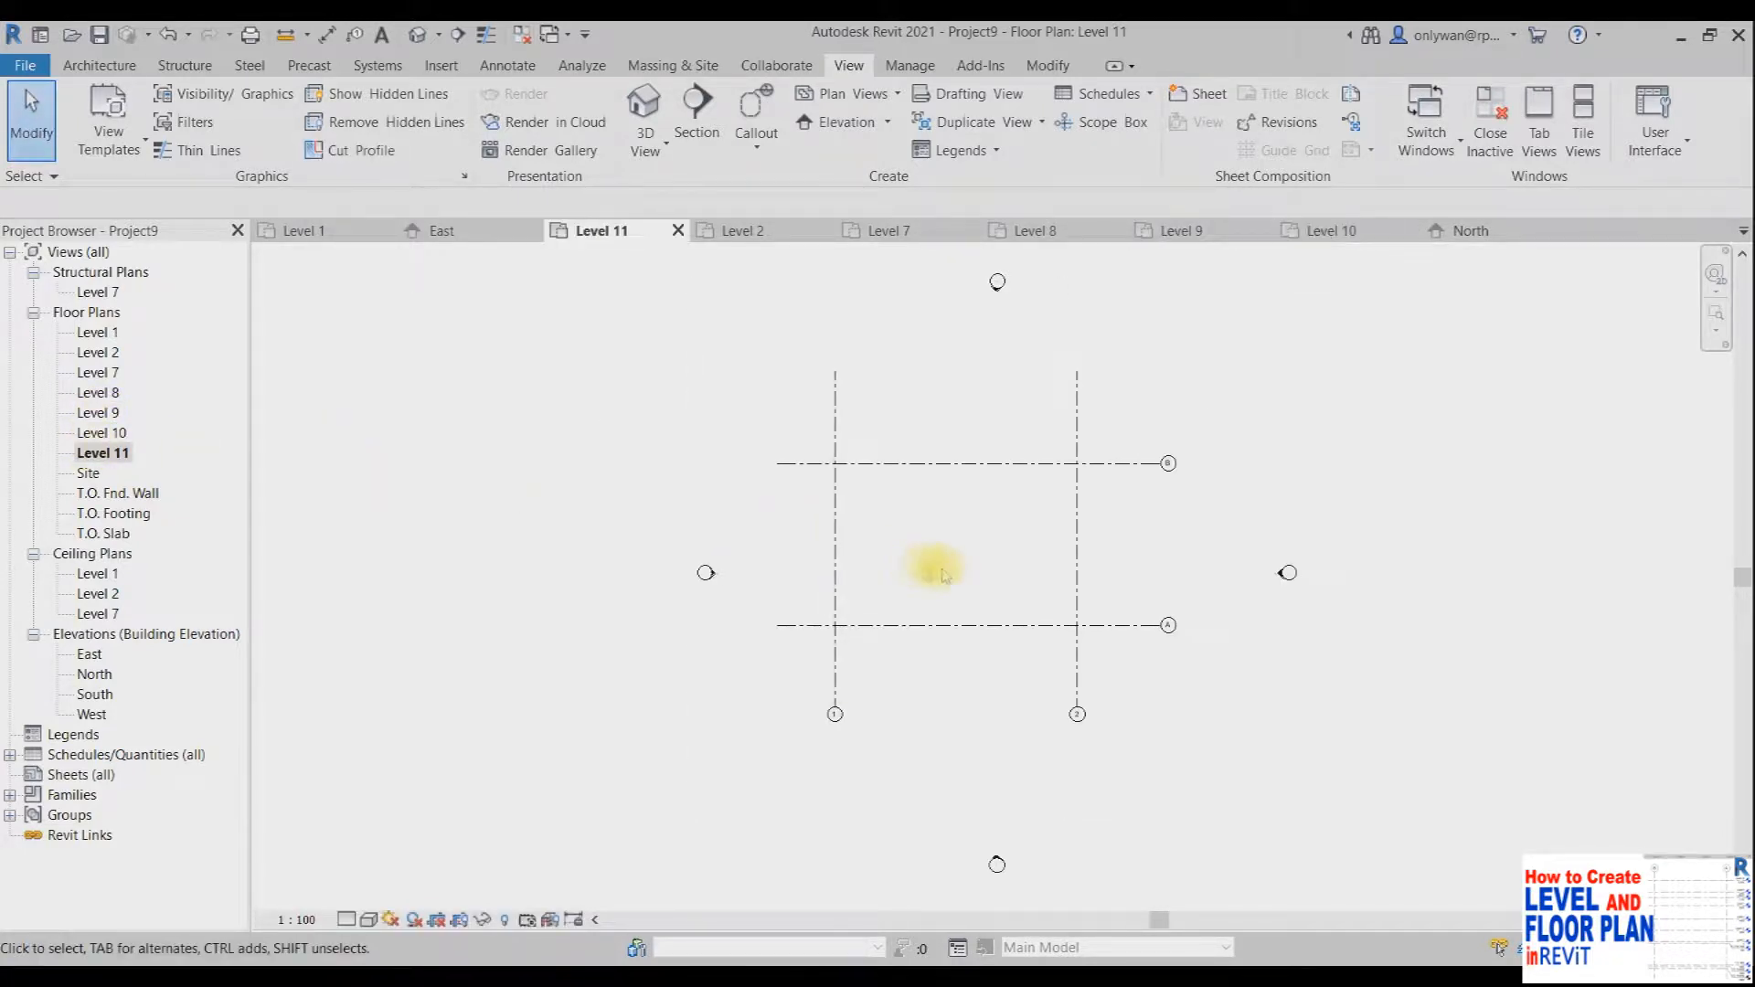
{"action": "scroll", "coordinate": [1116, 571], "scroll_direction": "up", "scroll_amount": 3}
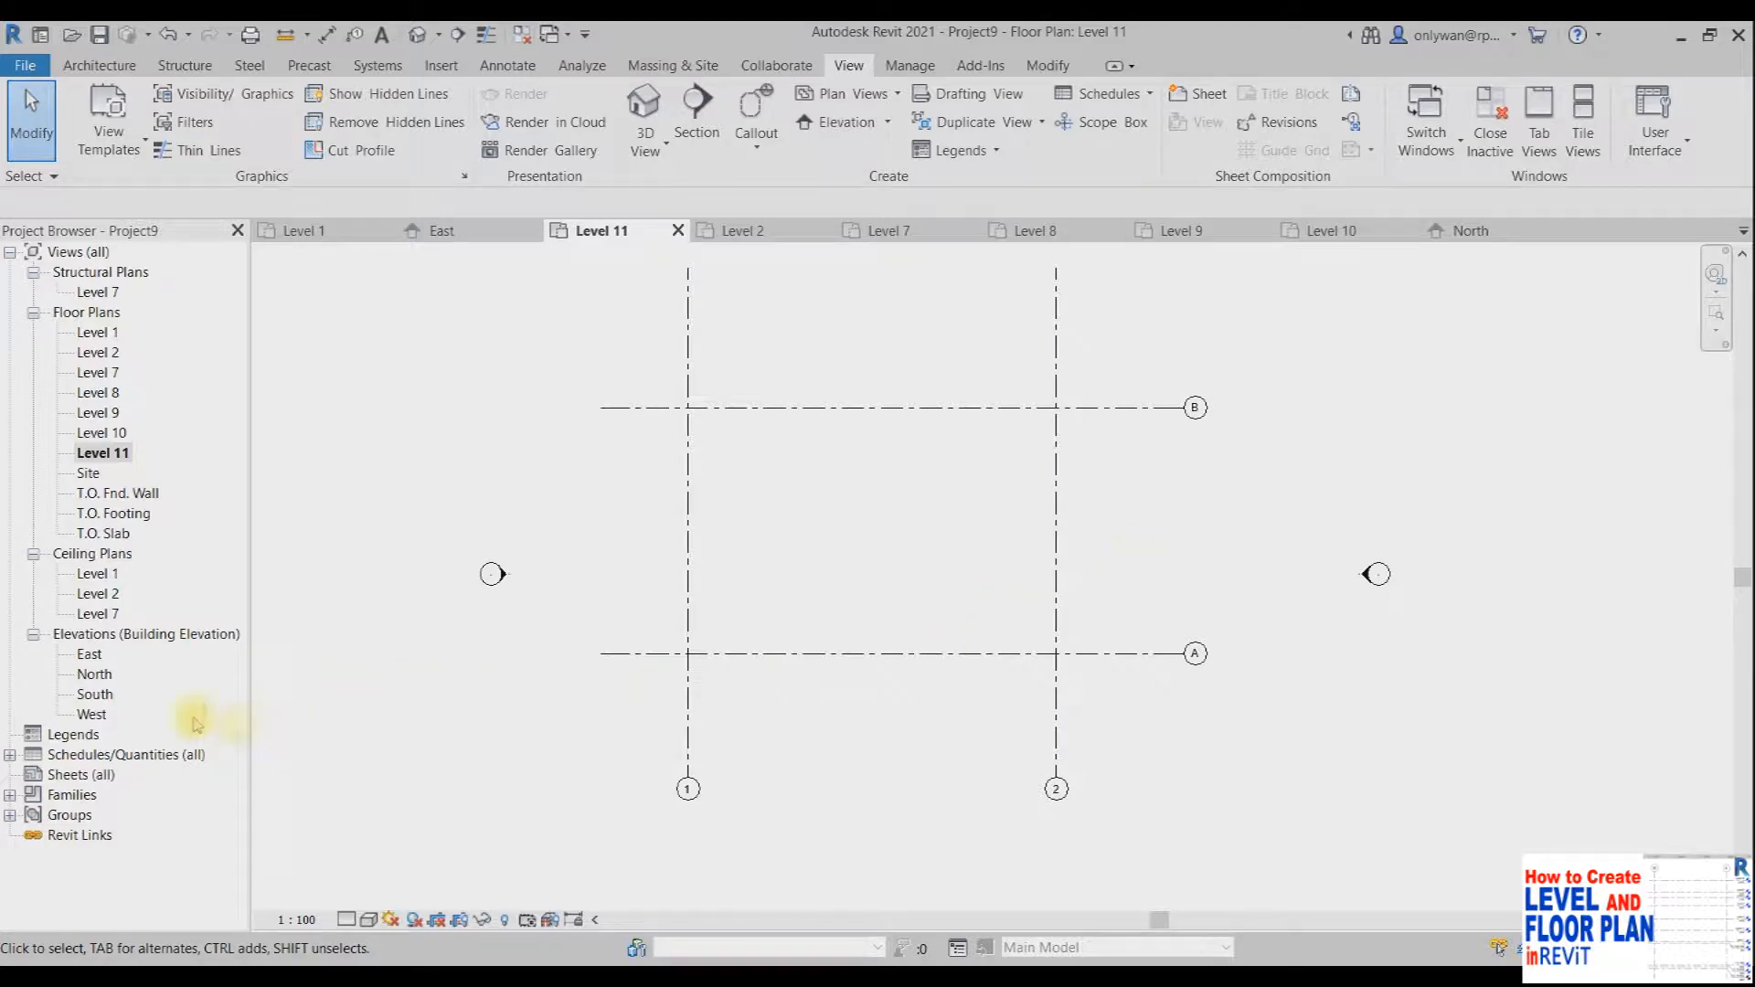
Step: In the East elevation, shorten the headless ends of all levels to just outside grid A and extend their head ends farther past grid B
{"action": "double_click", "coordinate": [89, 654]}
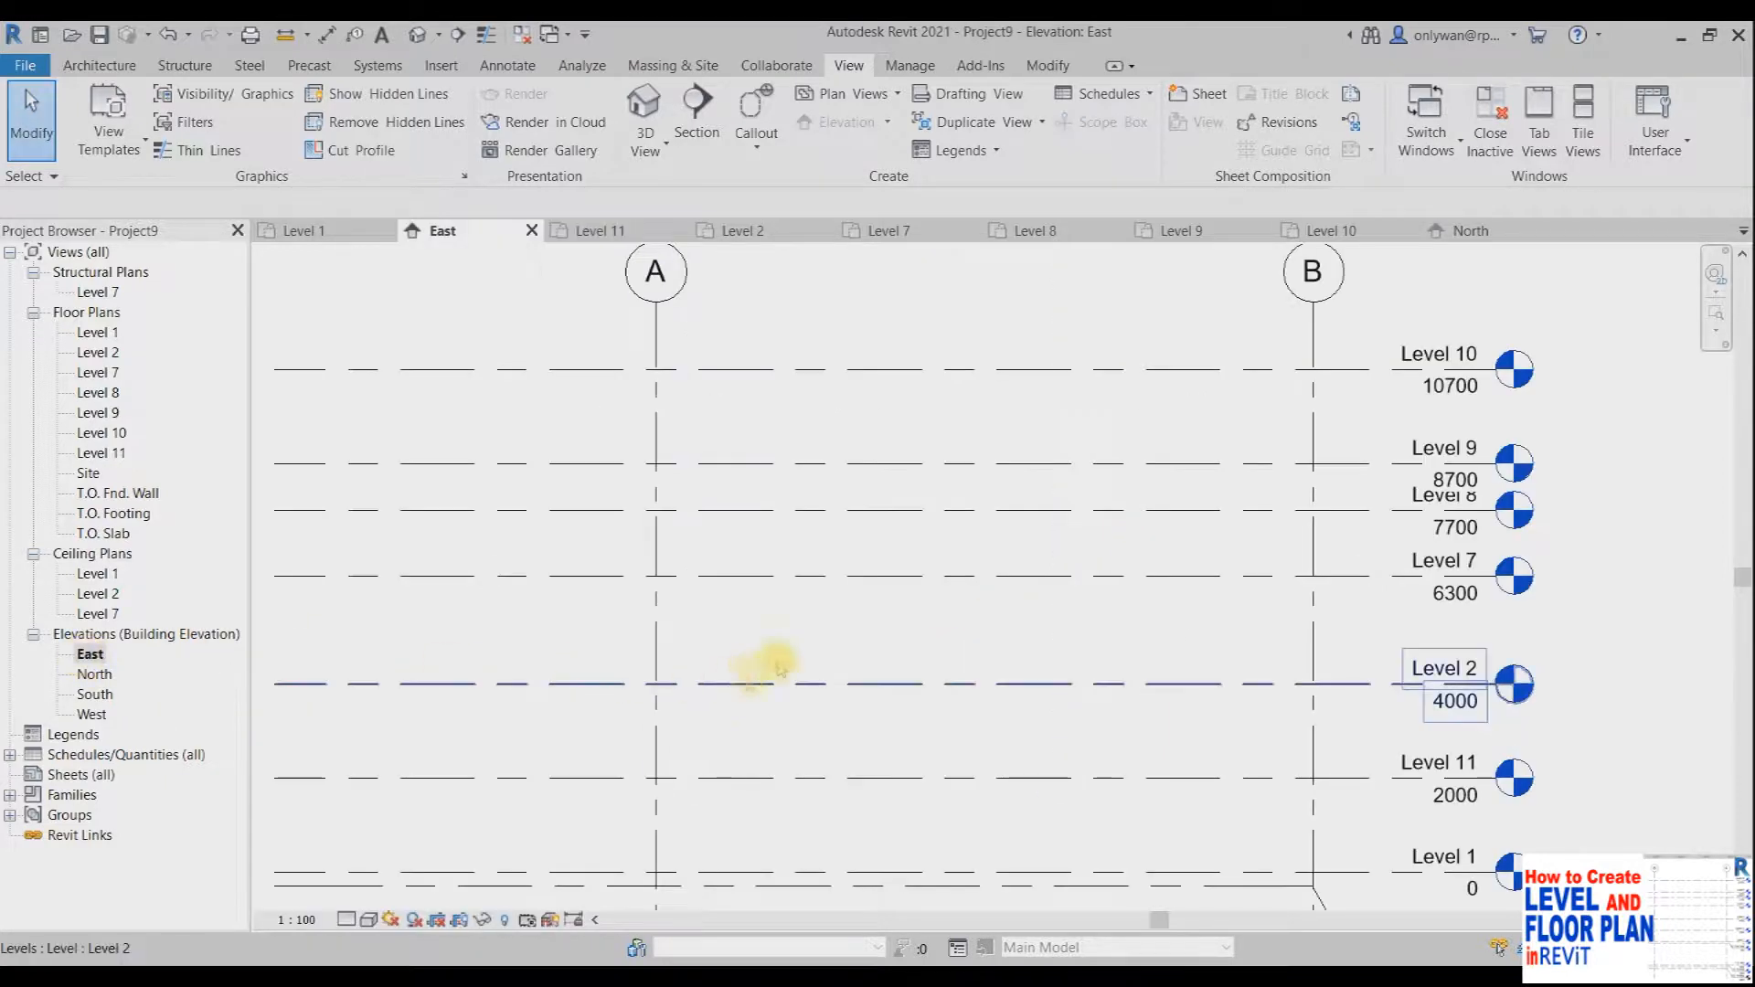
{"action": "left_click", "coordinate": [911, 579]}
{"action": "key", "text": "Escape"}
{"action": "scroll", "coordinate": [905, 592], "scroll_direction": "down", "scroll_amount": 5}
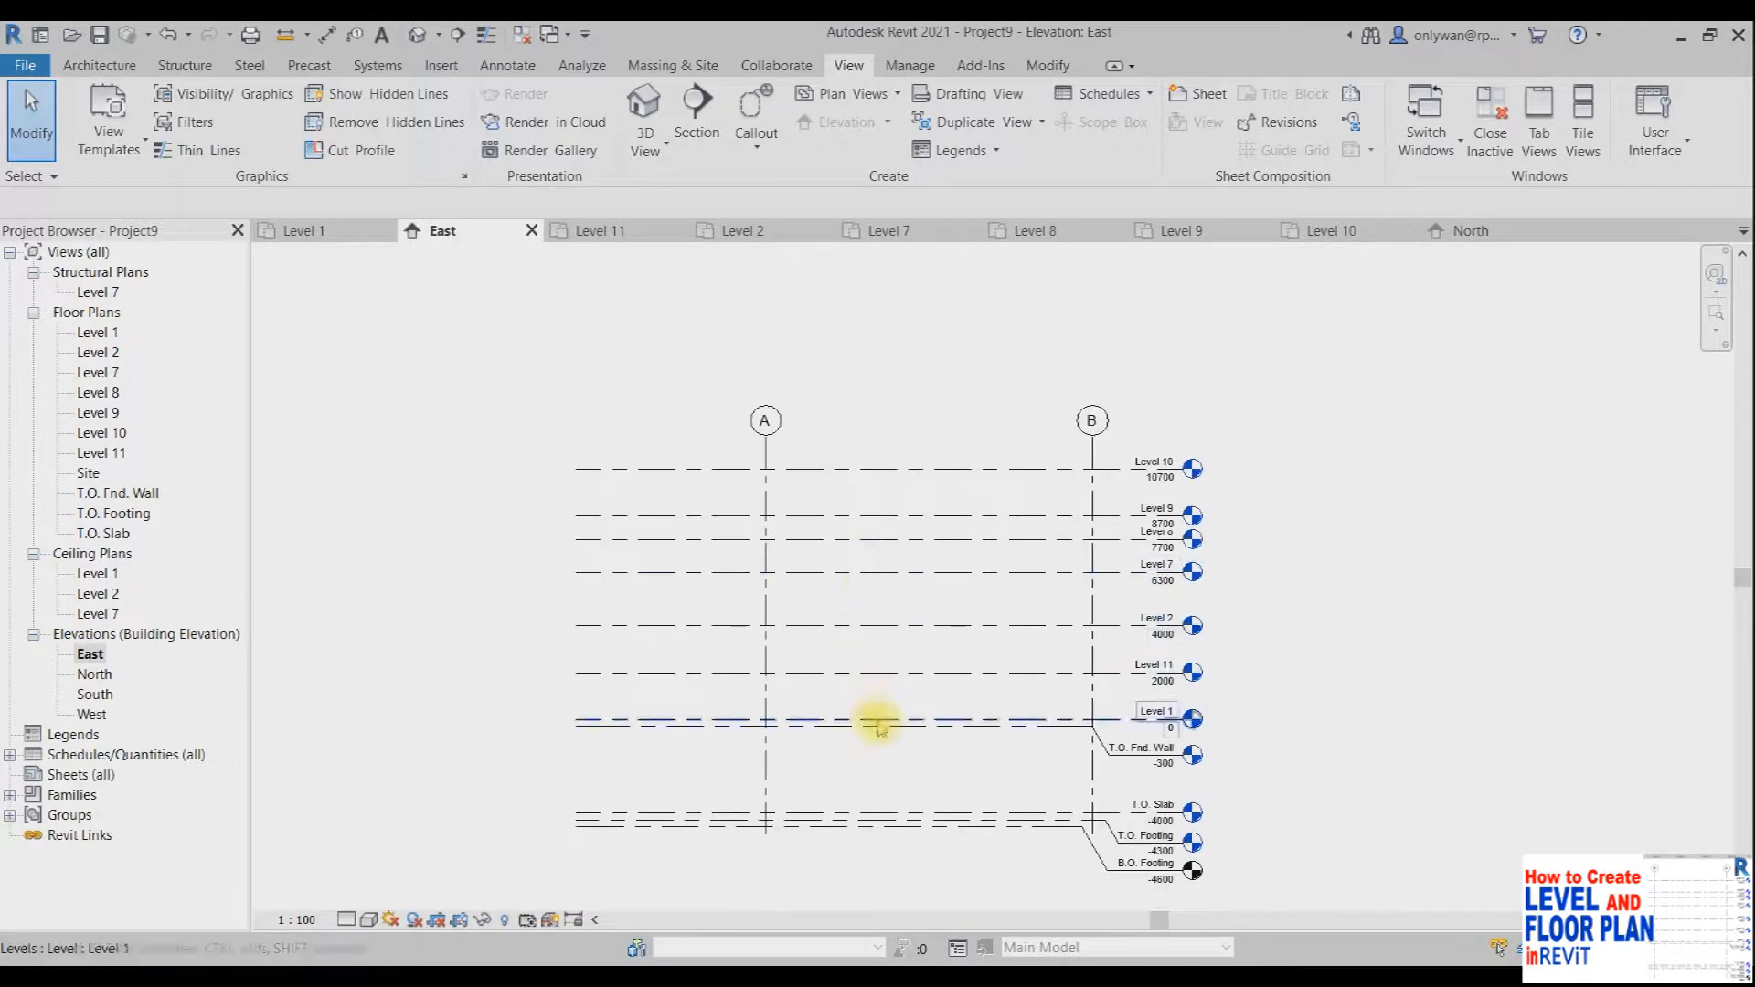
{"action": "scroll", "coordinate": [918, 722], "scroll_direction": "down", "scroll_amount": 2}
{"action": "scroll", "coordinate": [932, 725], "scroll_direction": "up", "scroll_amount": 4}
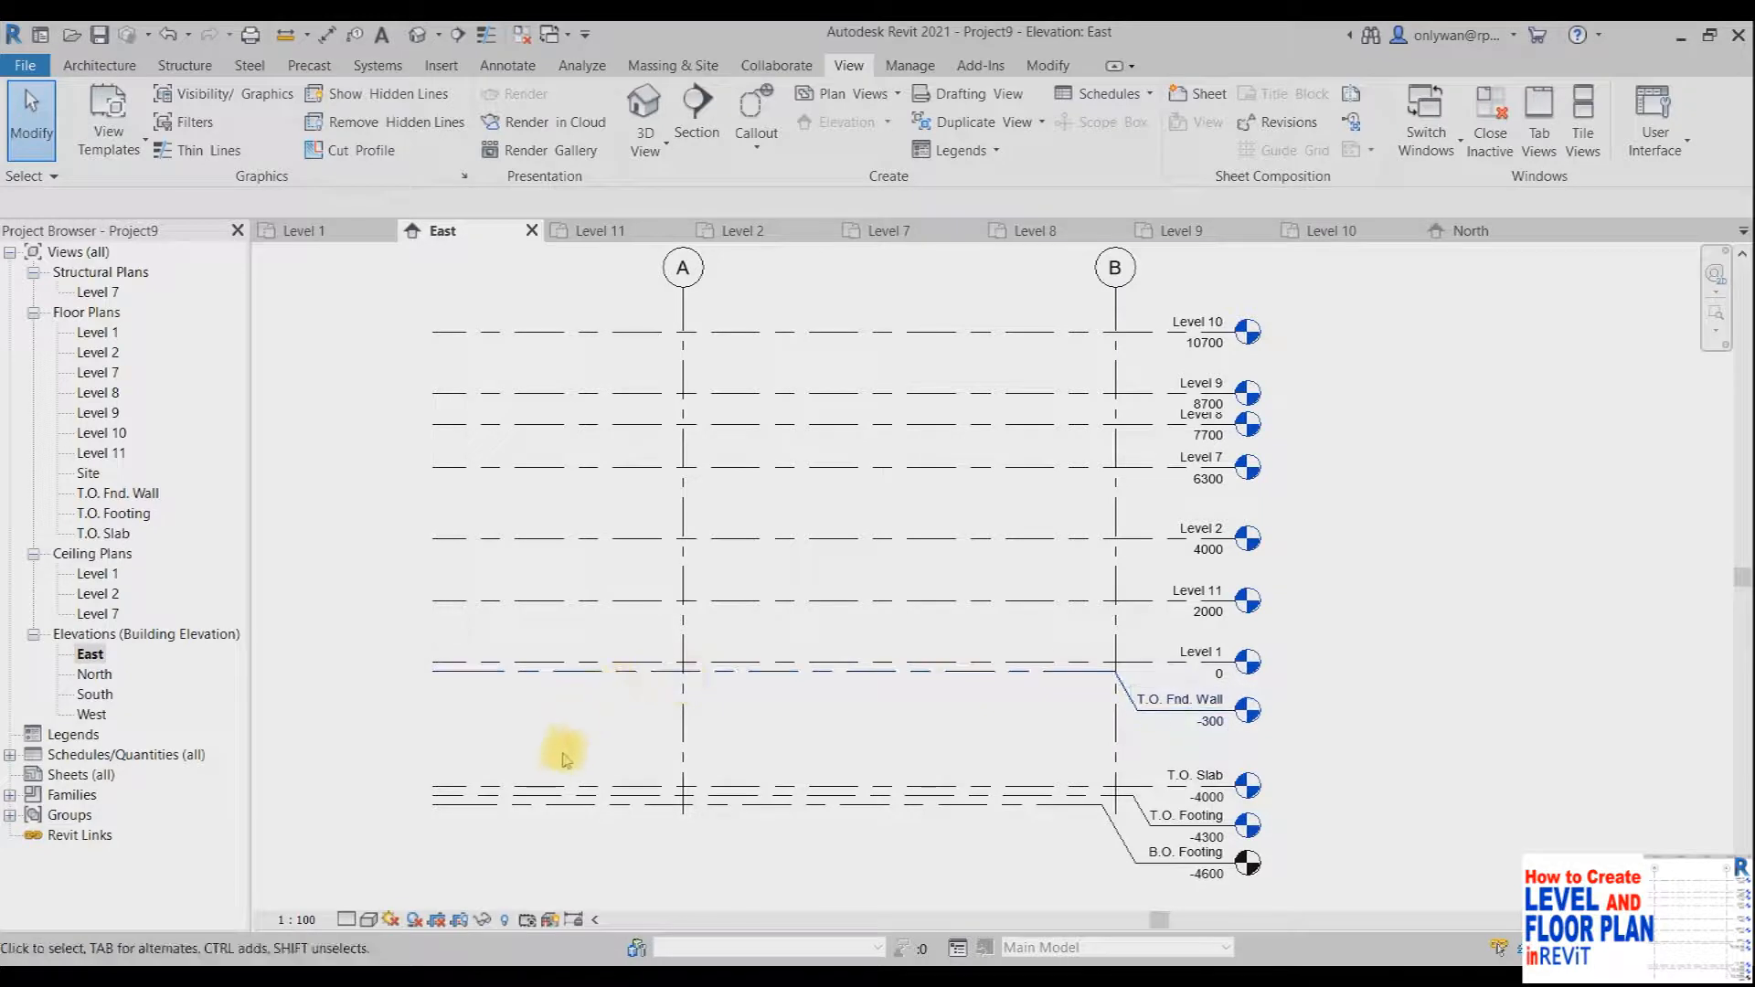
{"action": "left_click", "coordinate": [451, 332]}
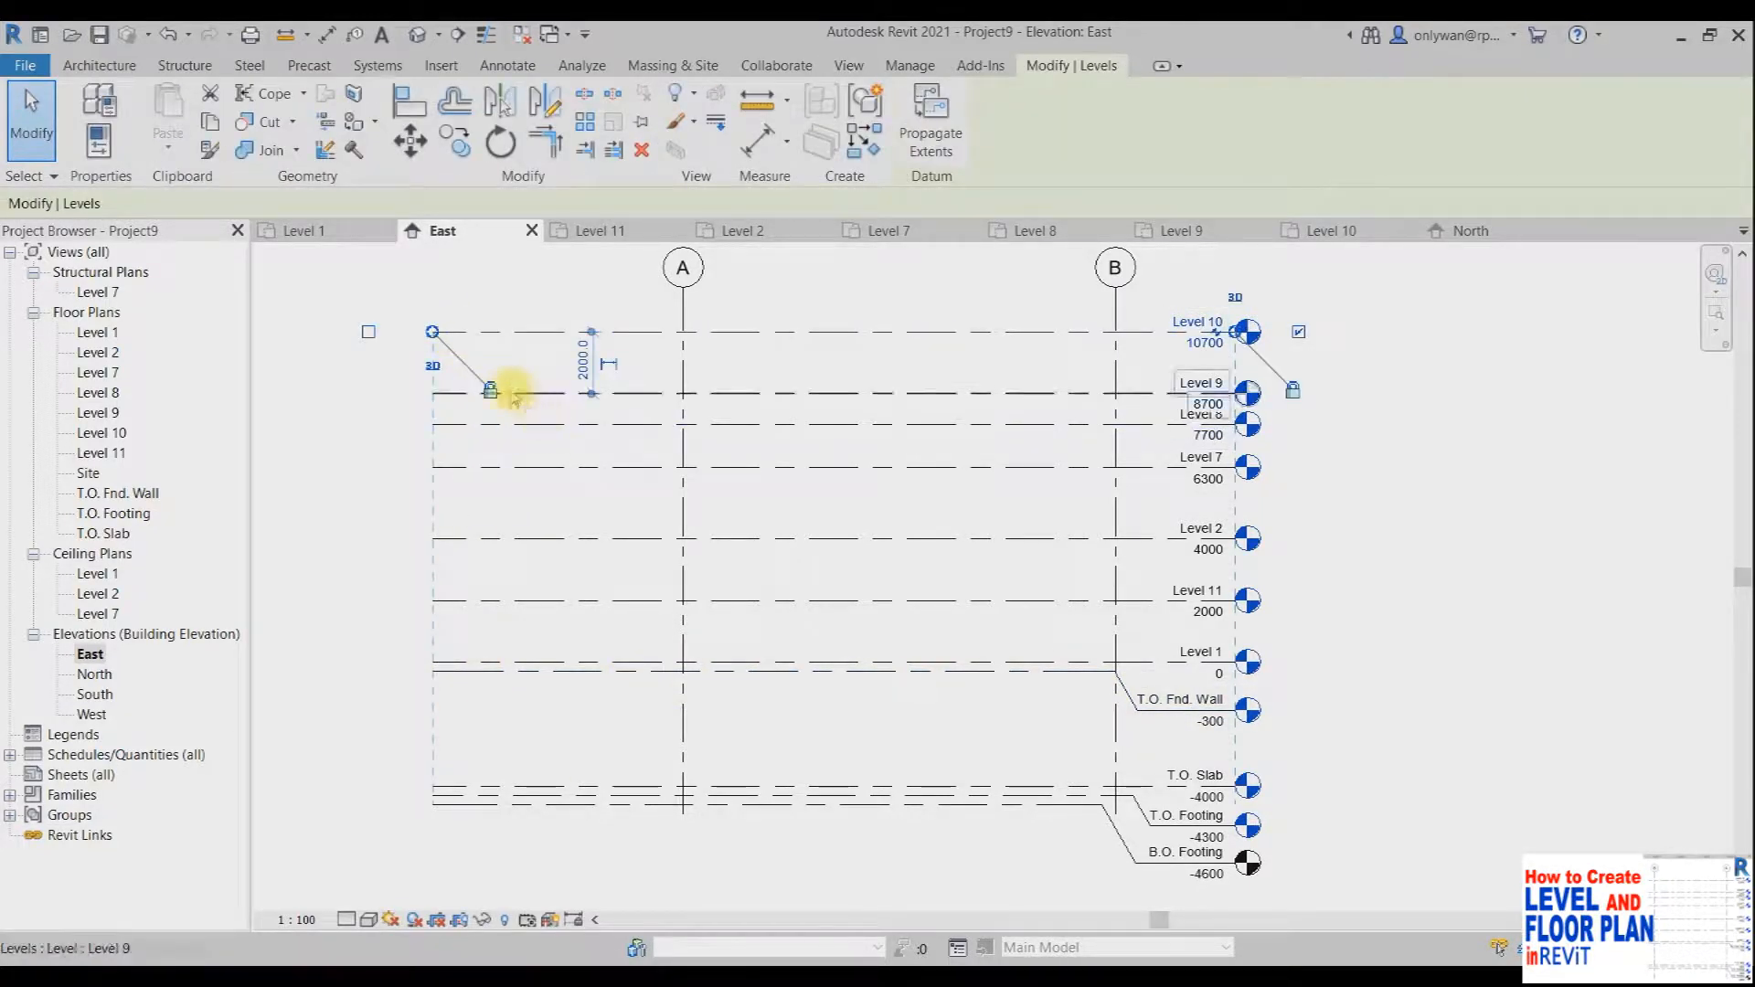
{"action": "left_click_drag", "start_coordinate": [432, 332], "coordinate": [631, 331]}
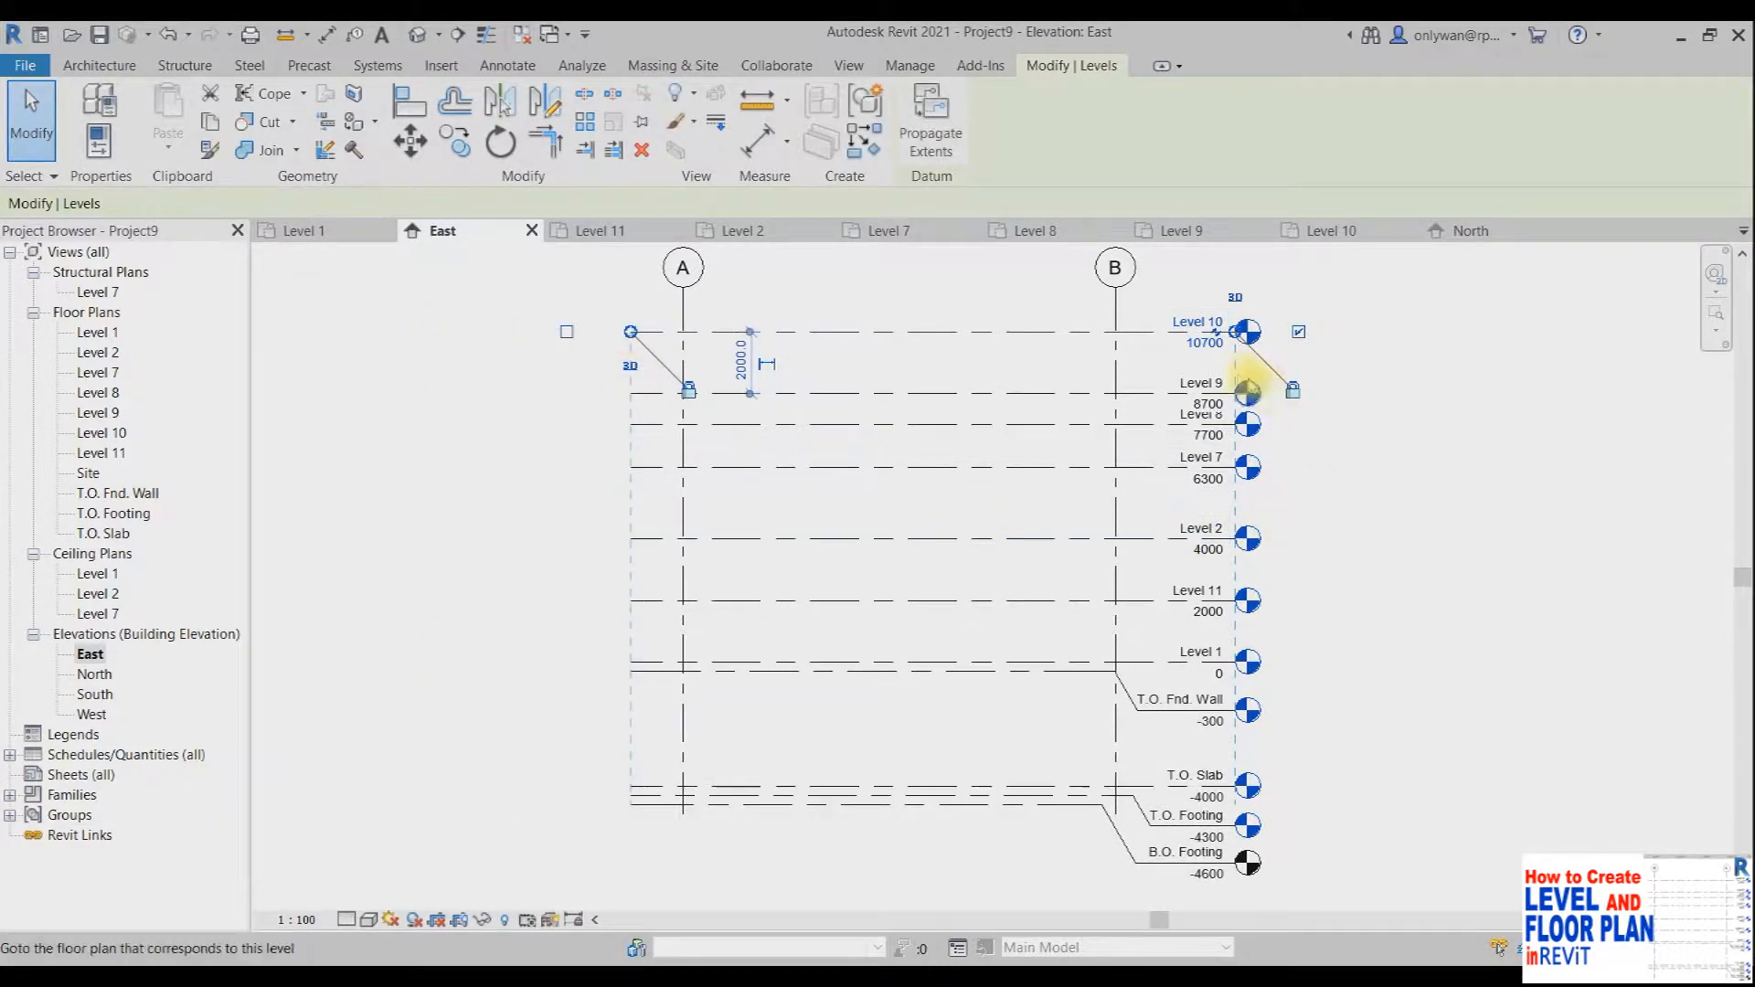
{"action": "left_click_drag", "start_coordinate": [1237, 333], "coordinate": [1311, 331]}
{"action": "left_click", "coordinate": [1398, 587]}
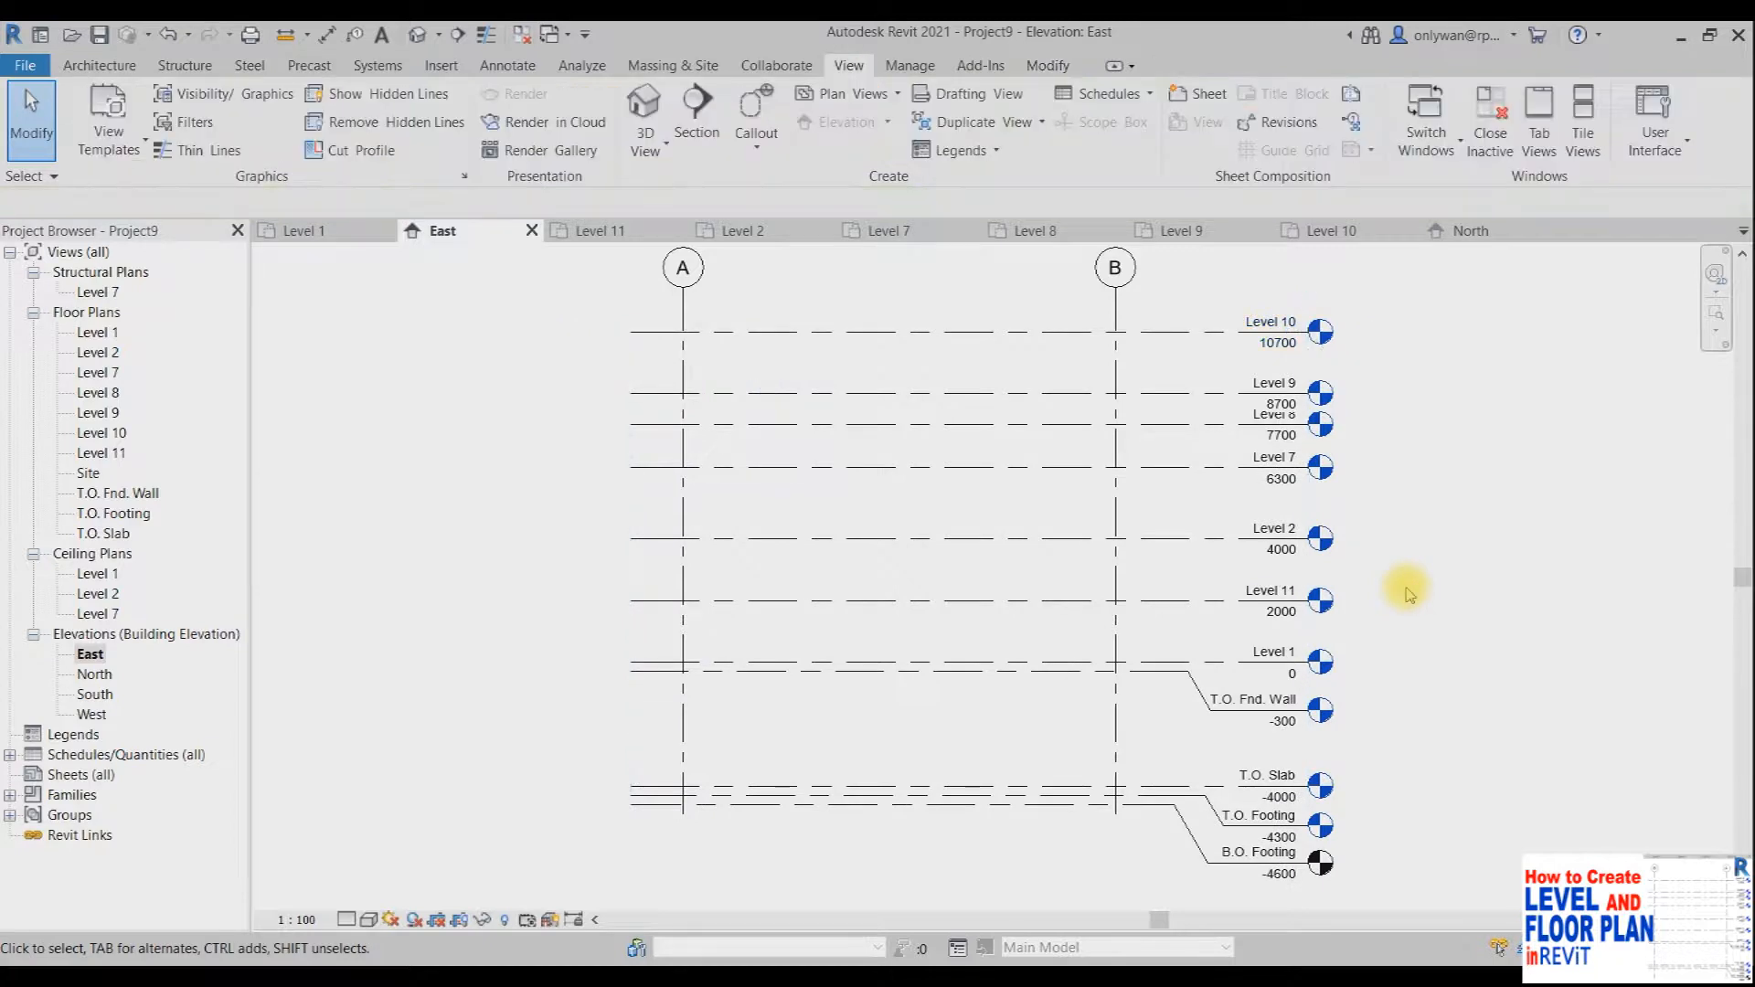
Step: Extend the lower ends of grids A and B together farther below the B.O. Footing line
{"action": "left_click", "coordinate": [1115, 717]}
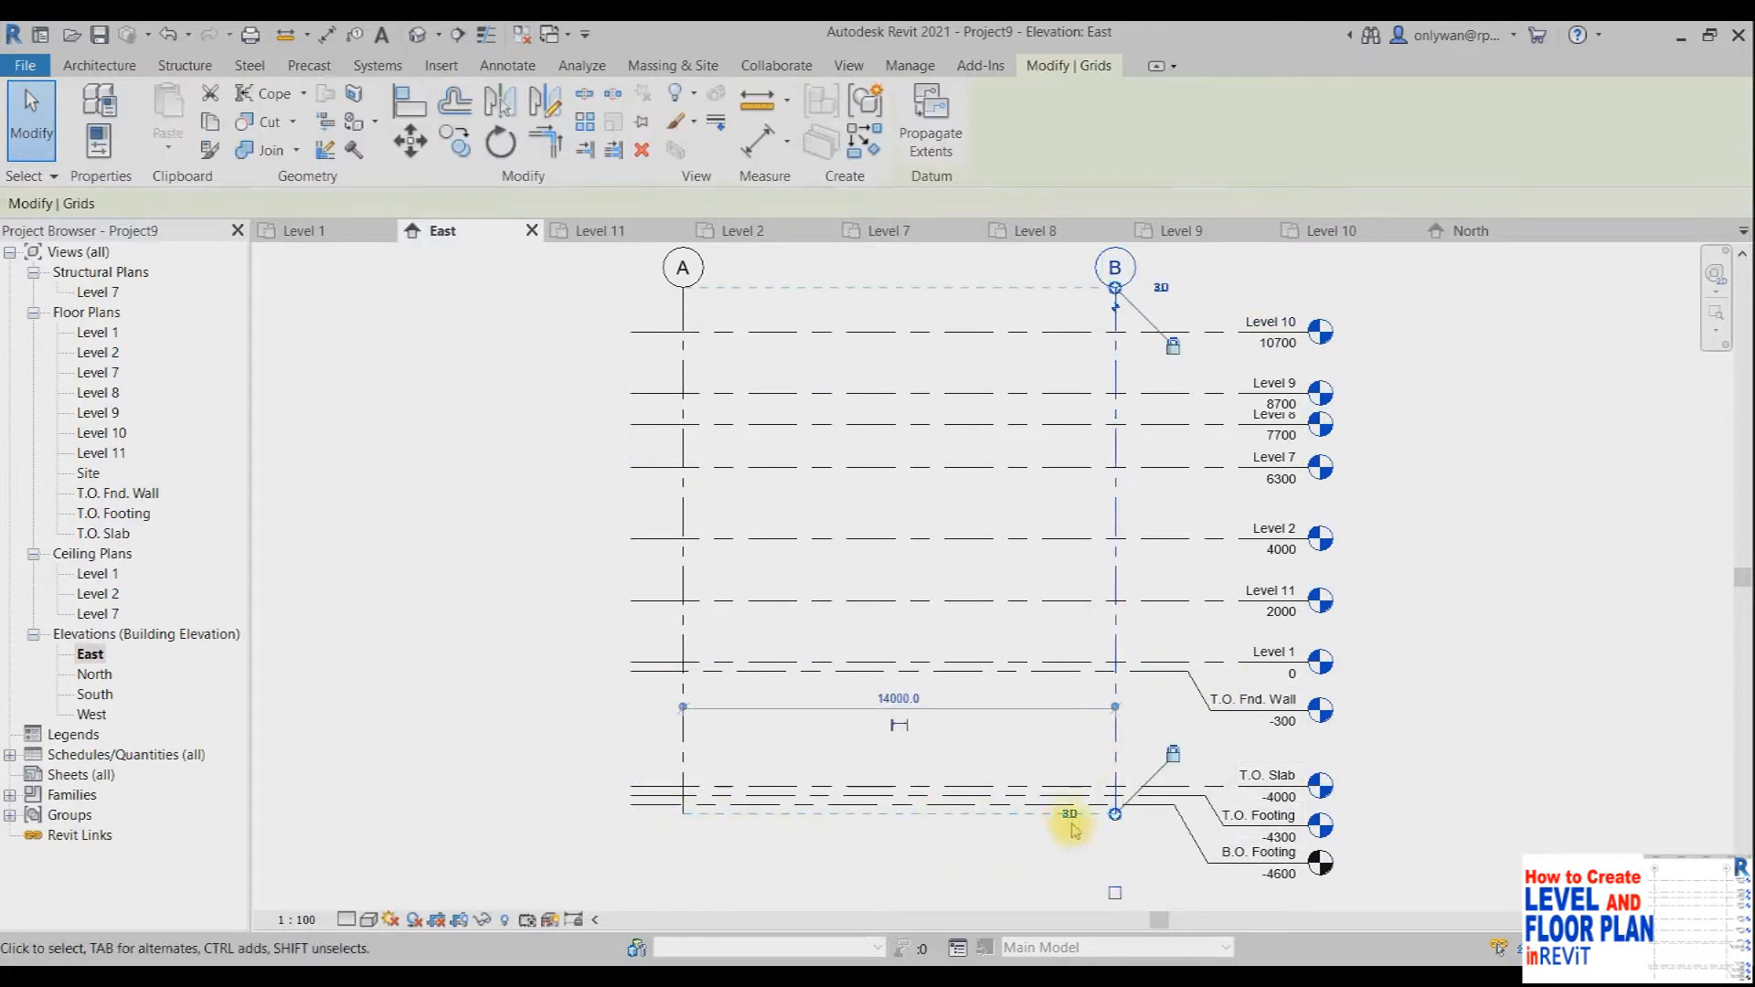
{"action": "left_click_drag", "start_coordinate": [1115, 814], "coordinate": [1115, 859]}
{"action": "left_click", "coordinate": [1435, 704]}
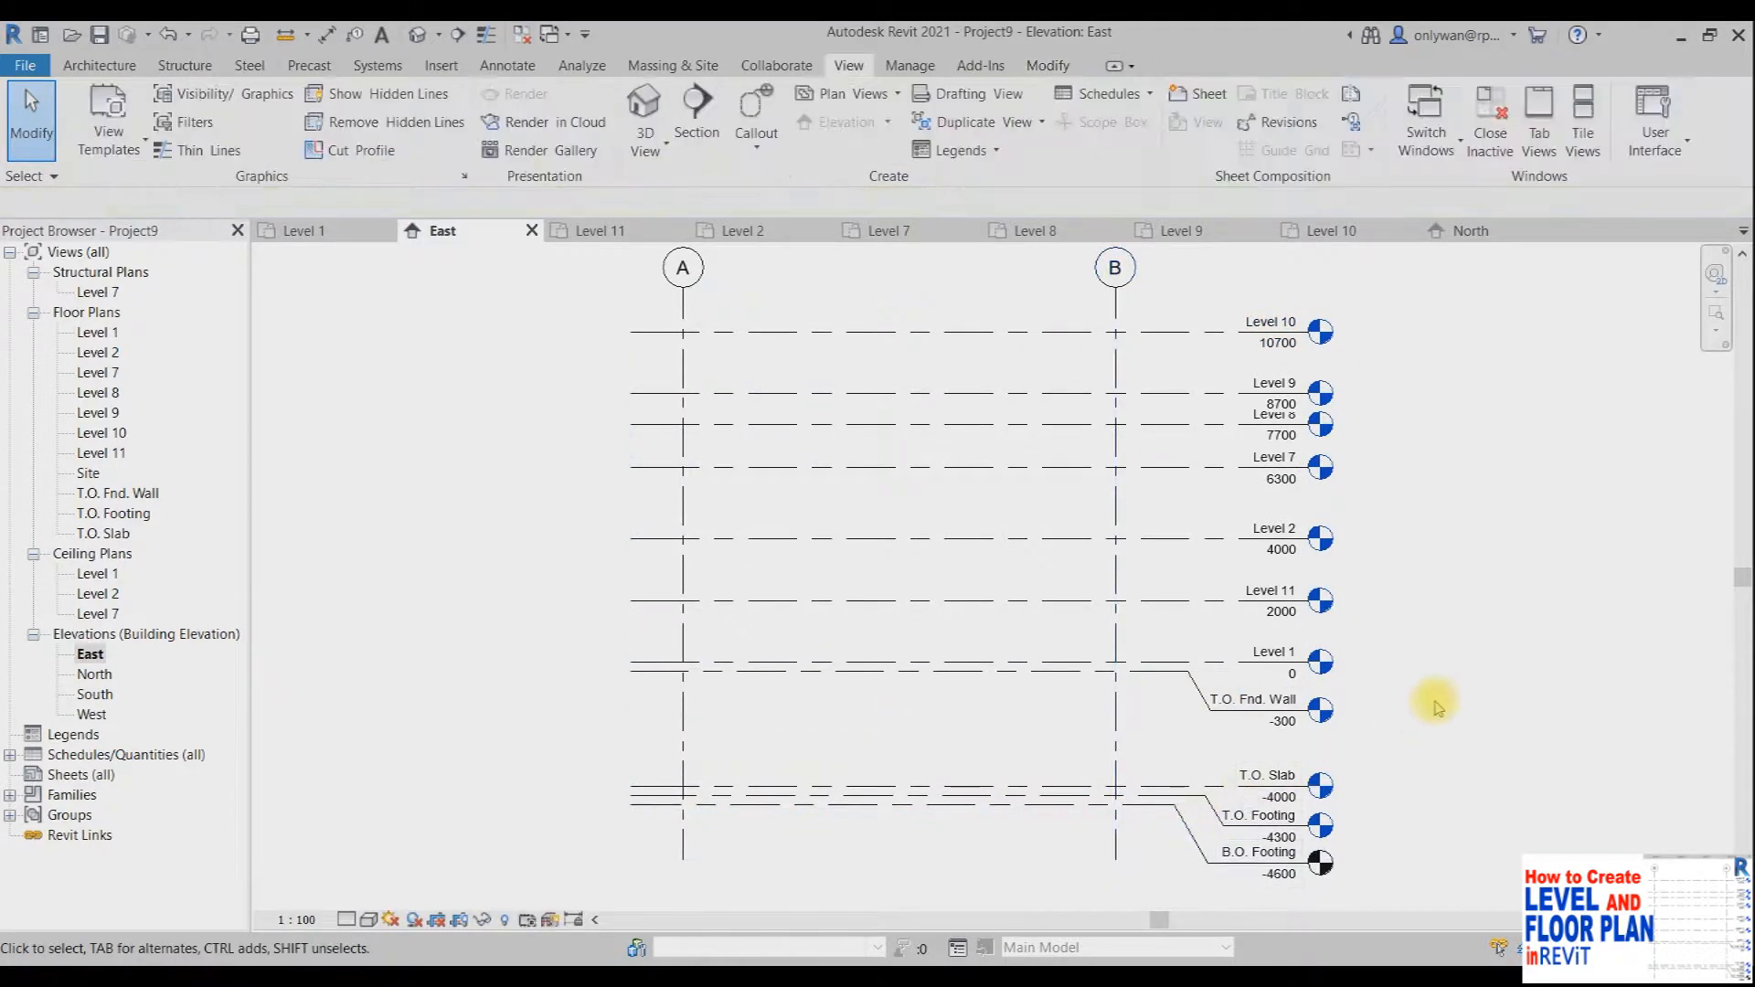
Step: In the North elevation, extend the lower ends of grids 1 and 2 together farther below the B.O. Footing level
{"action": "double_click", "coordinate": [94, 675]}
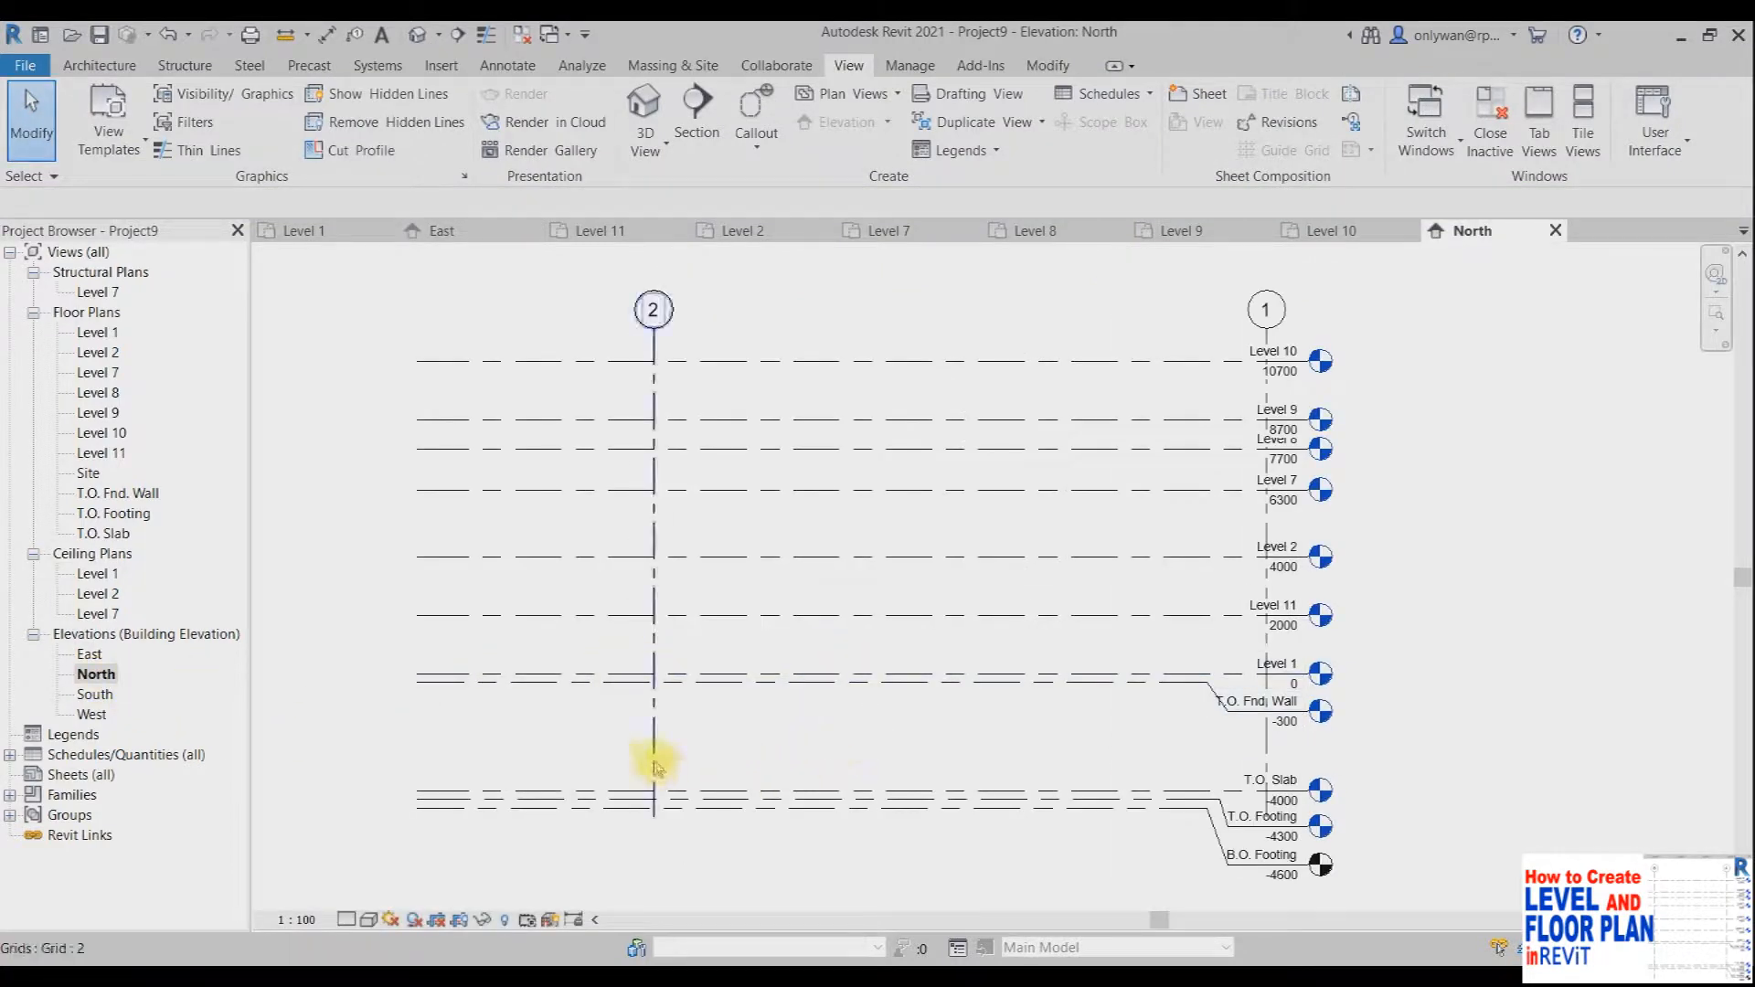
{"action": "left_click", "coordinate": [655, 768]}
{"action": "left_click_drag", "start_coordinate": [654, 818], "coordinate": [654, 888]}
Step: Shorten the headless ends of all levels to just outside grid 2 and extend their head ends farther past grid 1
{"action": "left_click", "coordinate": [457, 360]}
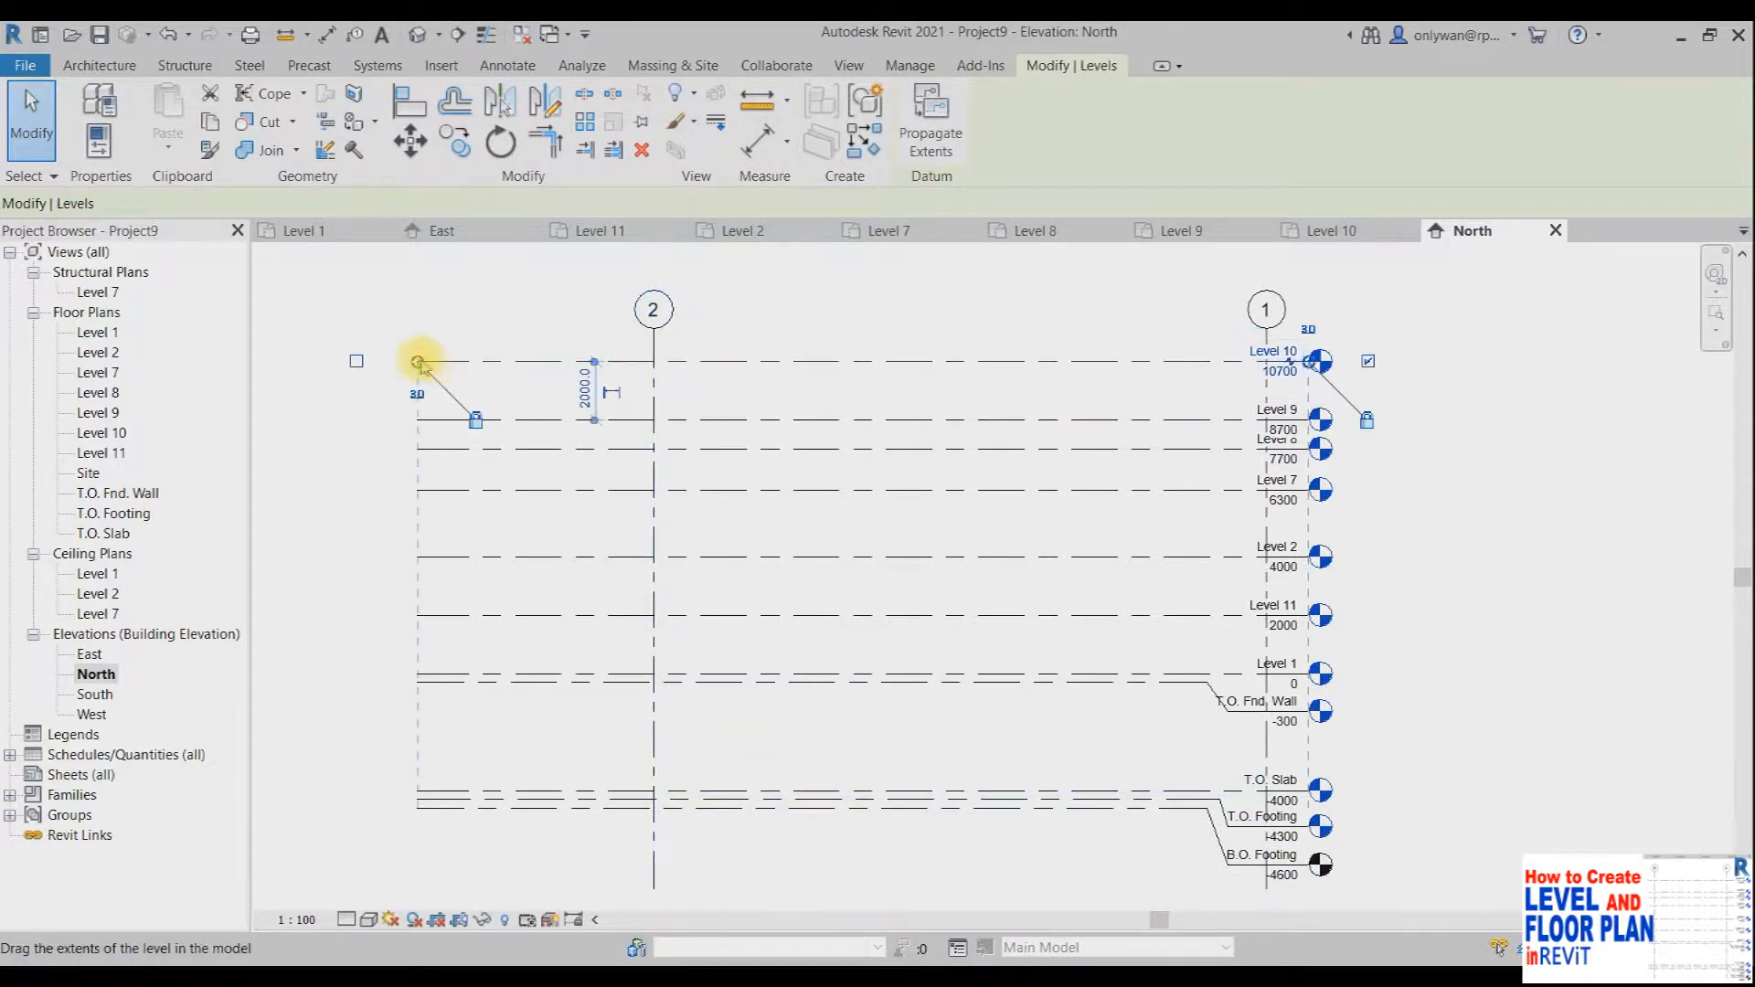
{"action": "left_click_drag", "start_coordinate": [622, 361], "coordinate": [615, 361]}
{"action": "left_click_drag", "start_coordinate": [1315, 362], "coordinate": [1388, 361]}
Step: In the South elevation, extend the head ends of all levels farther past grid 2 and shorten their headless ends to just outside grid 1
{"action": "double_click", "coordinate": [95, 694]}
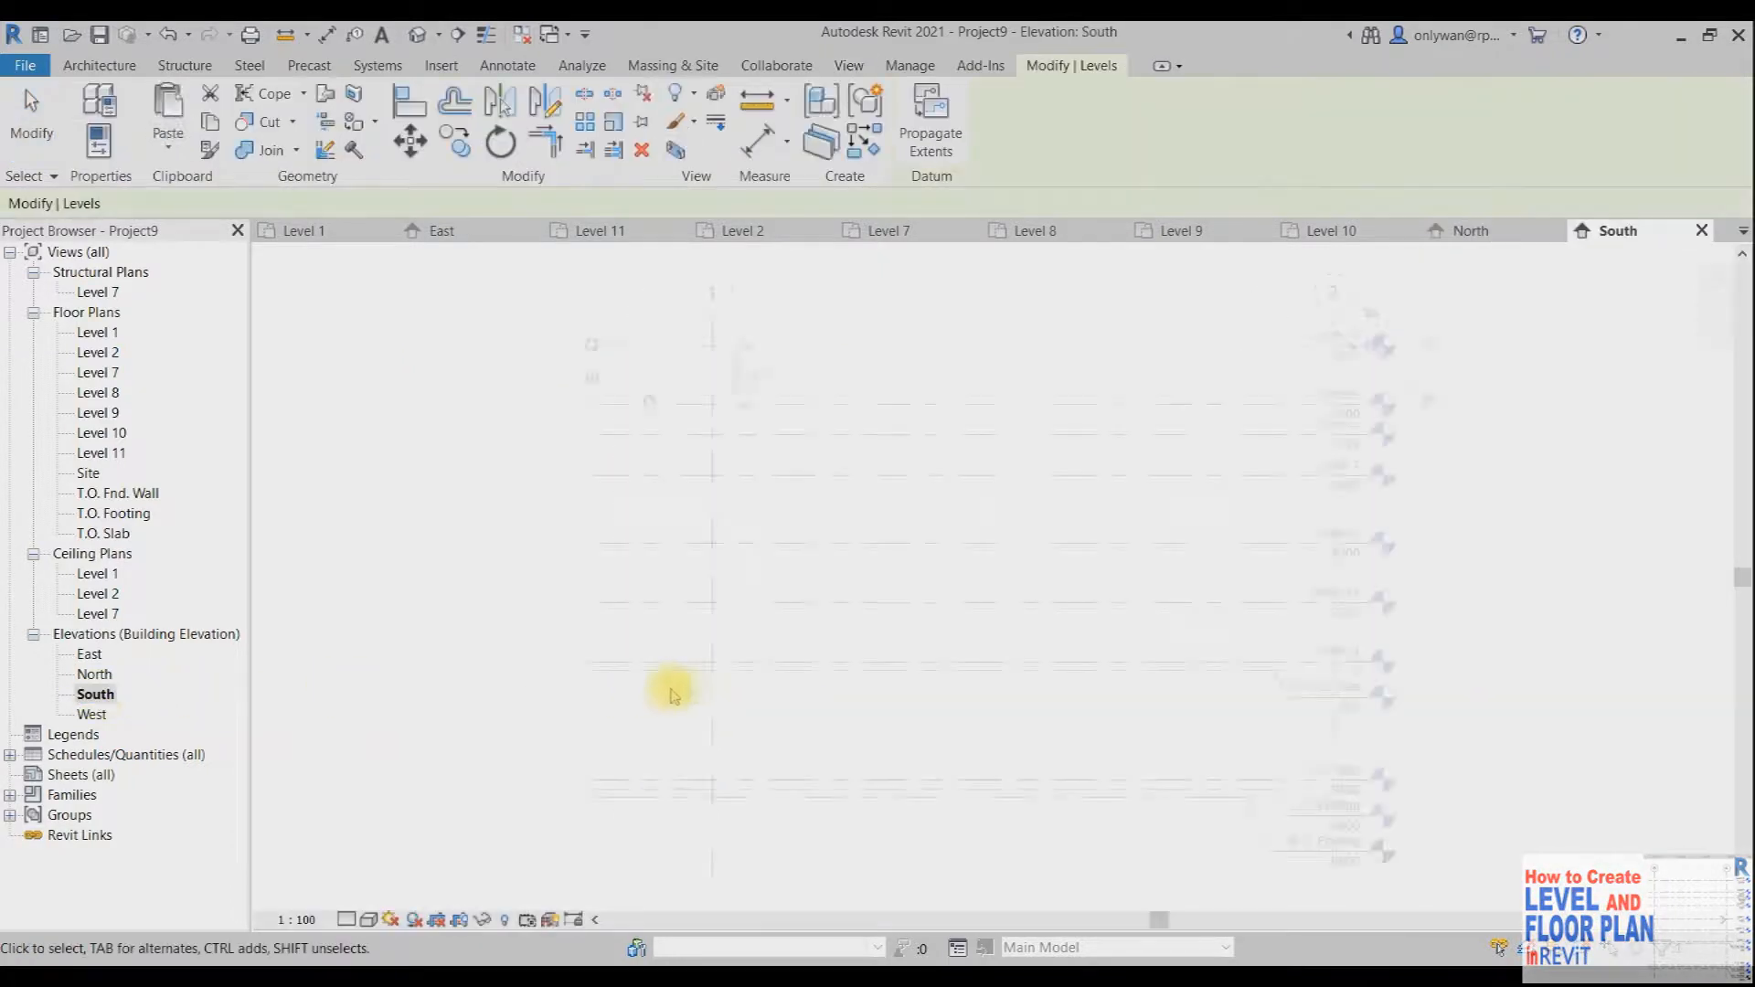
{"action": "left_click_drag", "start_coordinate": [1374, 352], "coordinate": [1442, 346]}
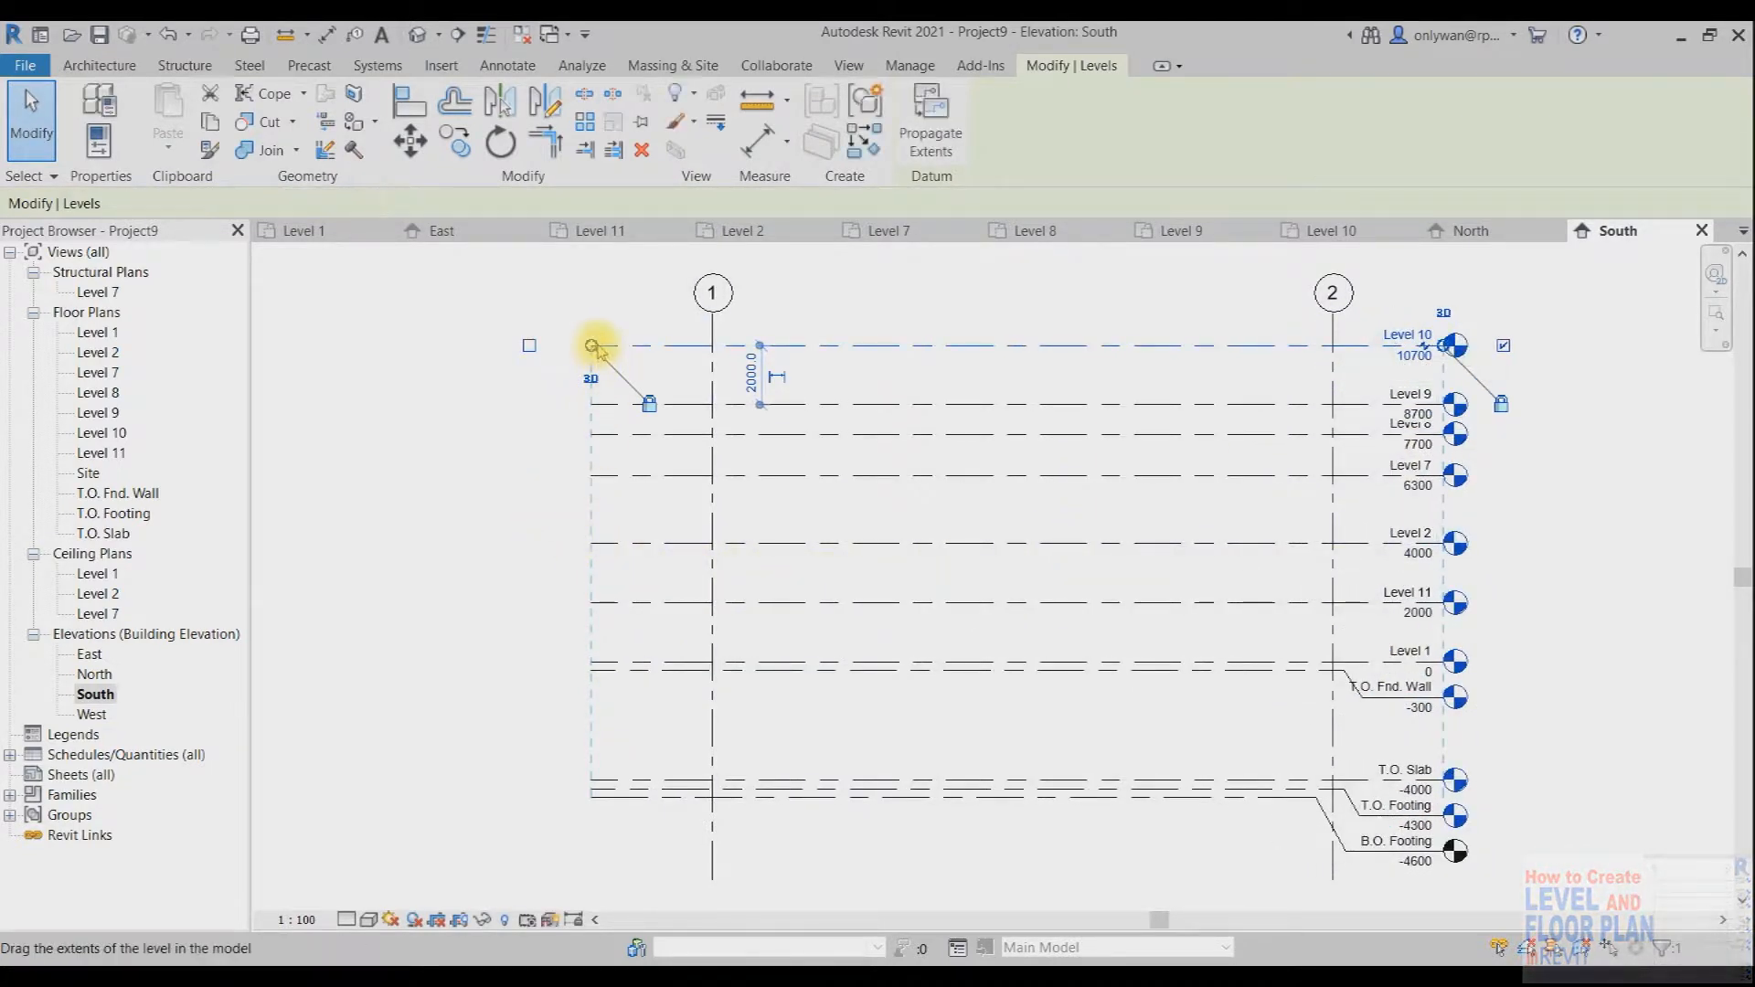
{"action": "left_click_drag", "start_coordinate": [593, 348], "coordinate": [677, 346]}
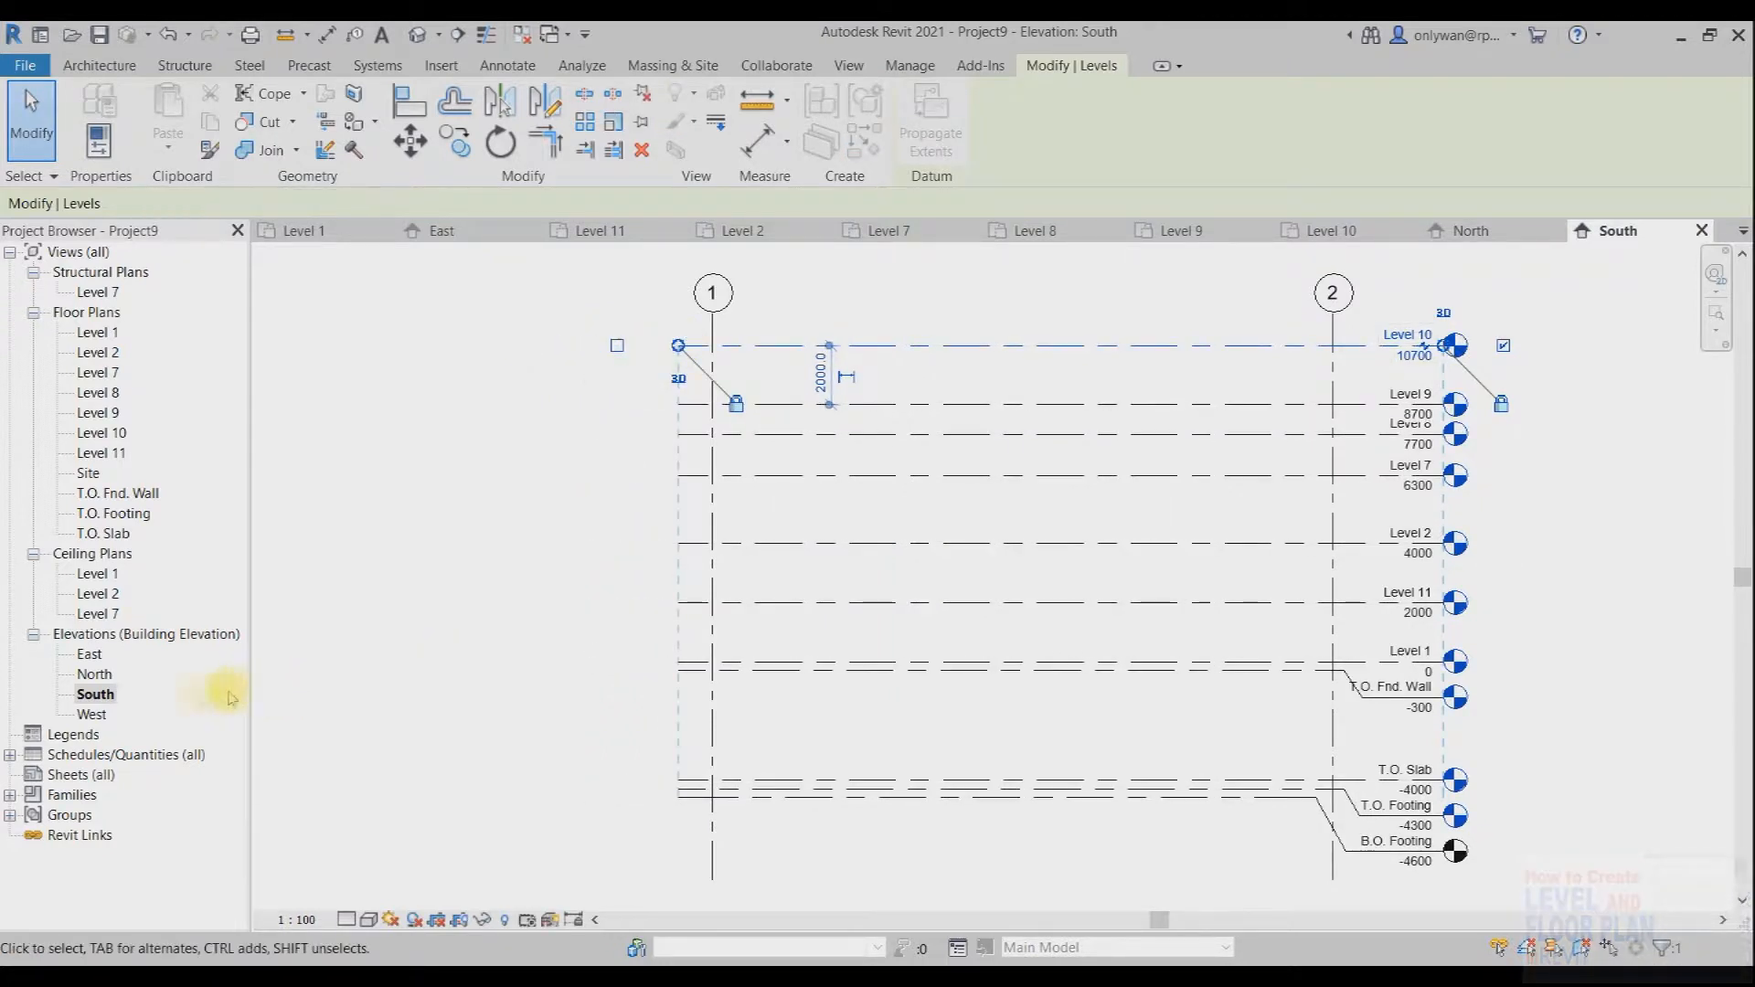
Step: In the West elevation, extend the head ends of all levels farther past grid A and shorten their headless ends to just outside grid B
{"action": "double_click", "coordinate": [92, 713]}
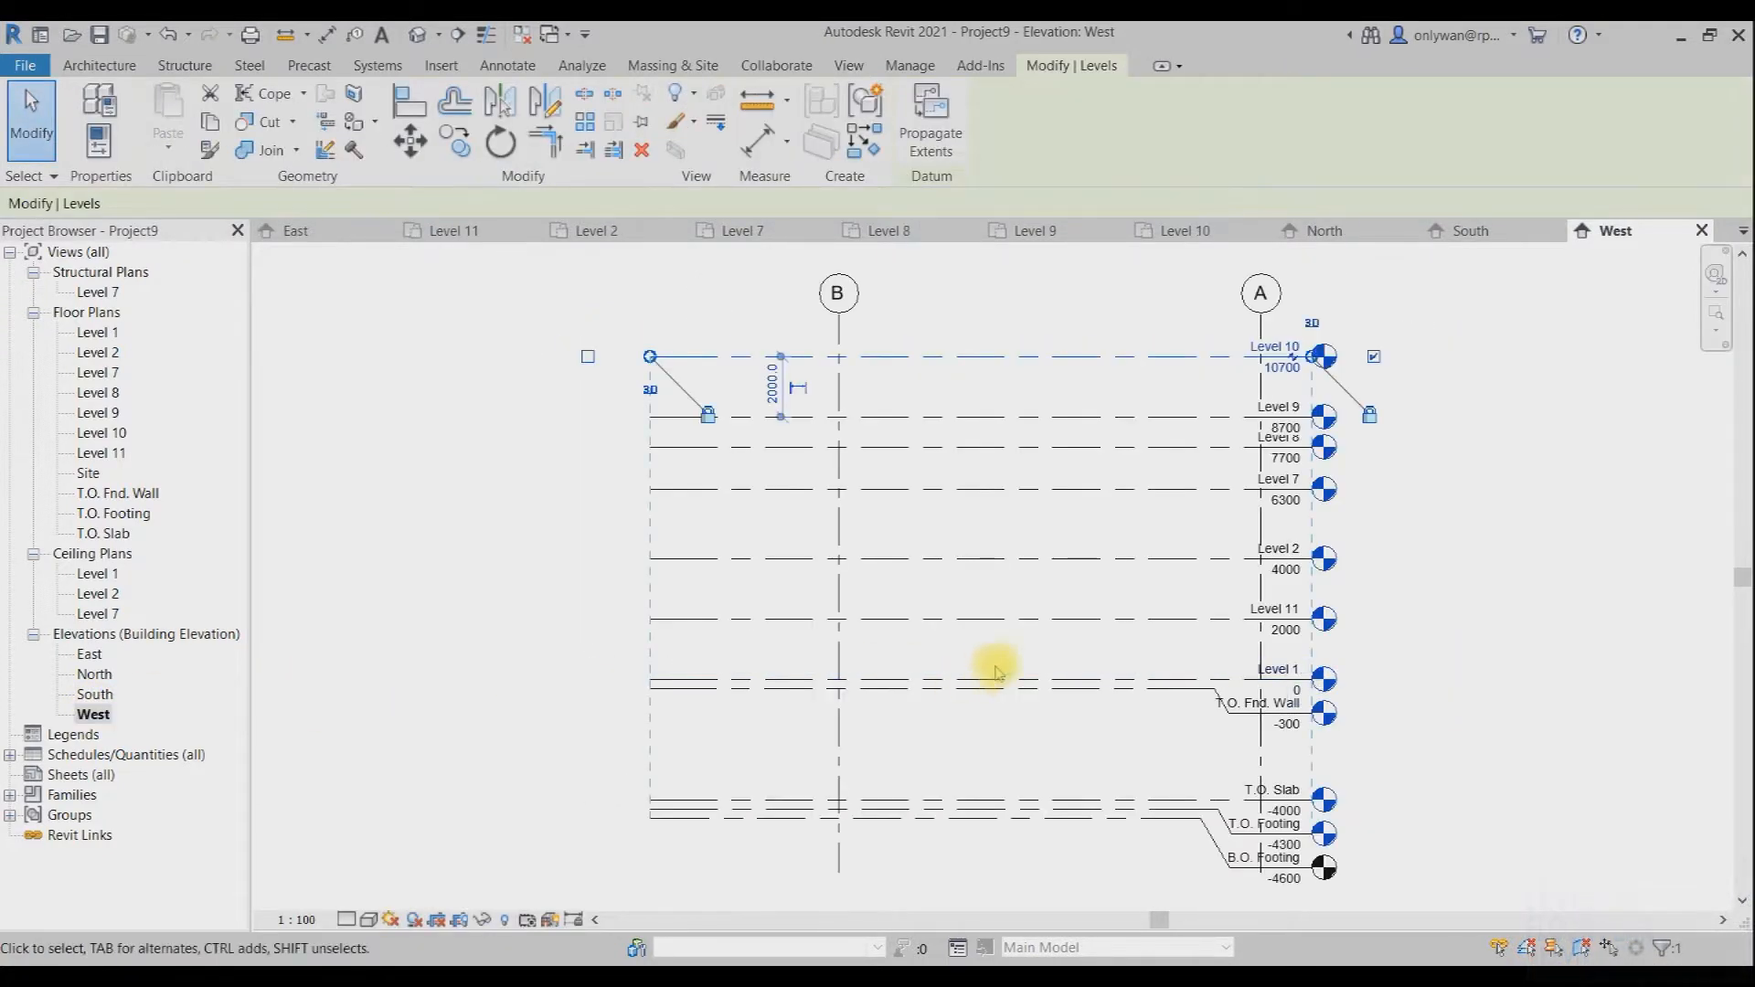
{"action": "left_click_drag", "start_coordinate": [1314, 357], "coordinate": [1376, 357]}
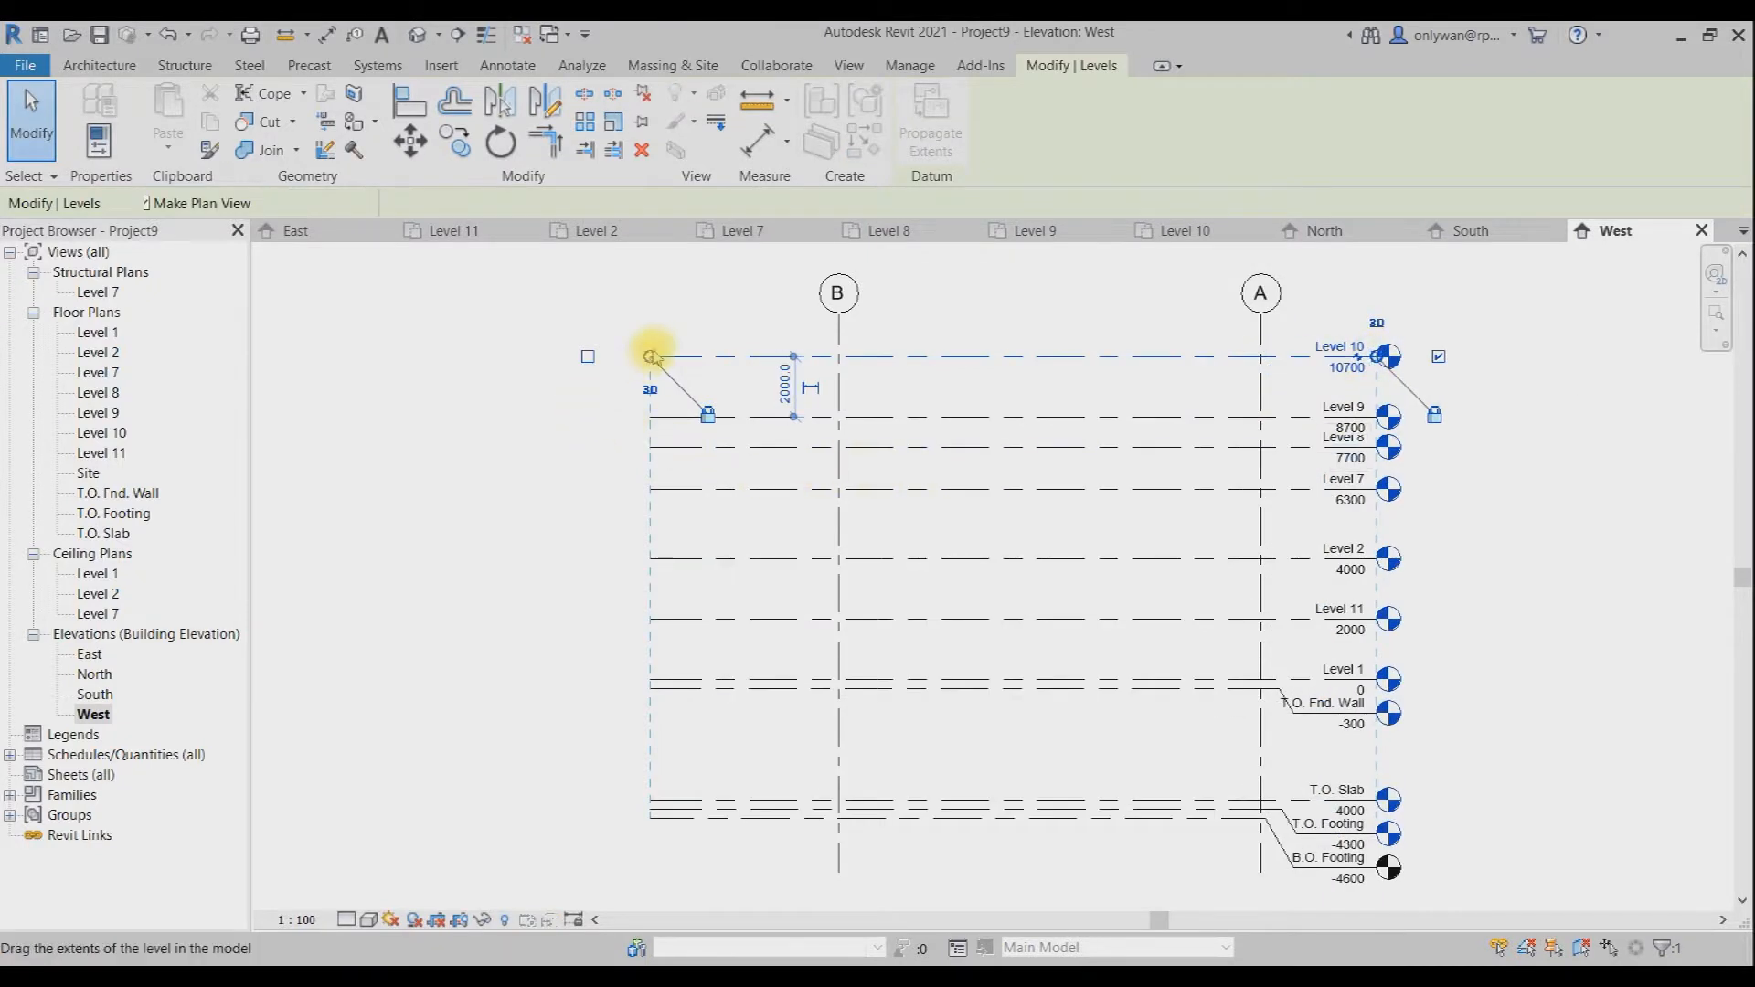
{"action": "left_click_drag", "start_coordinate": [650, 356], "coordinate": [801, 356]}
{"action": "left_click", "coordinate": [1493, 466]}
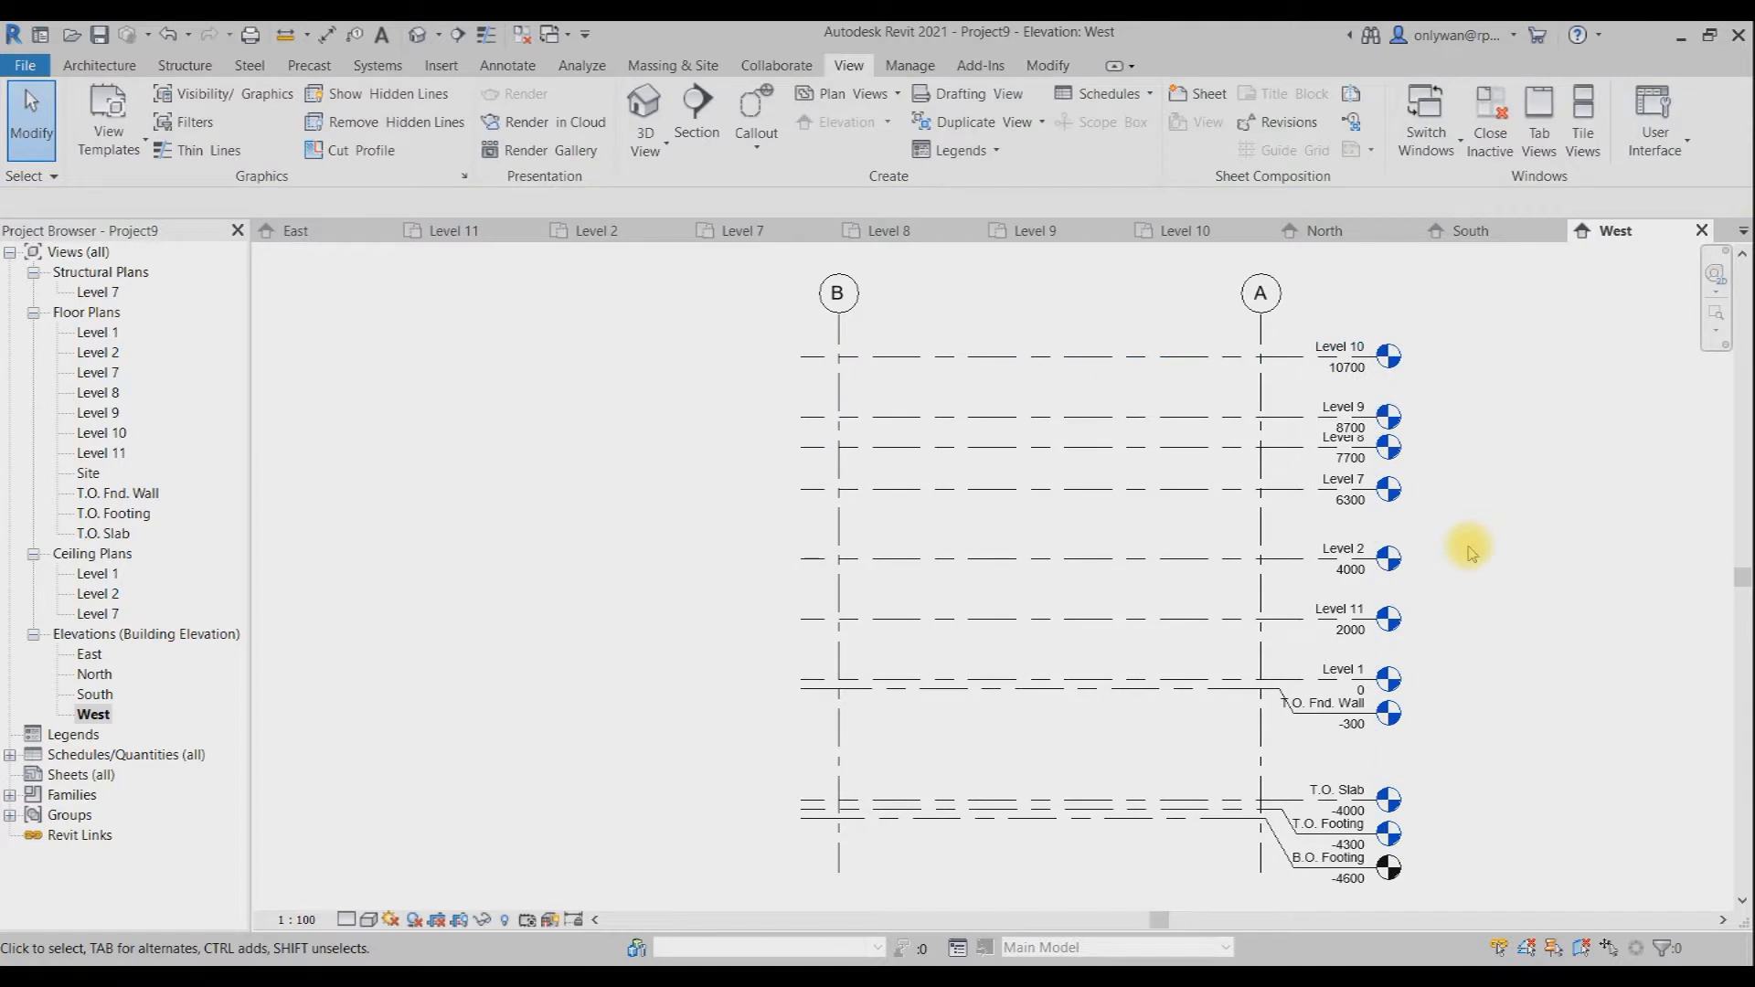